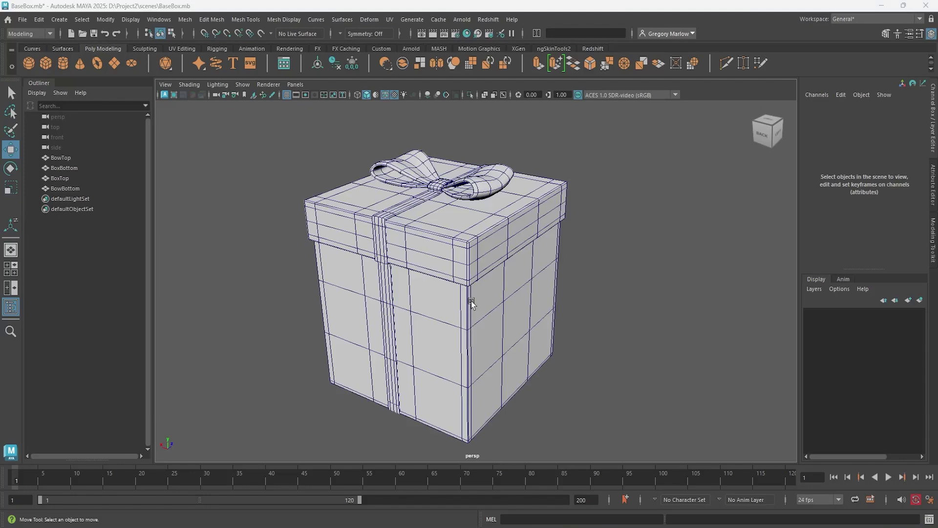
Select BowBottom and BowTop together in the Outliner and hide both bow pieces.
alt+drag(446, 355, 490, 334)
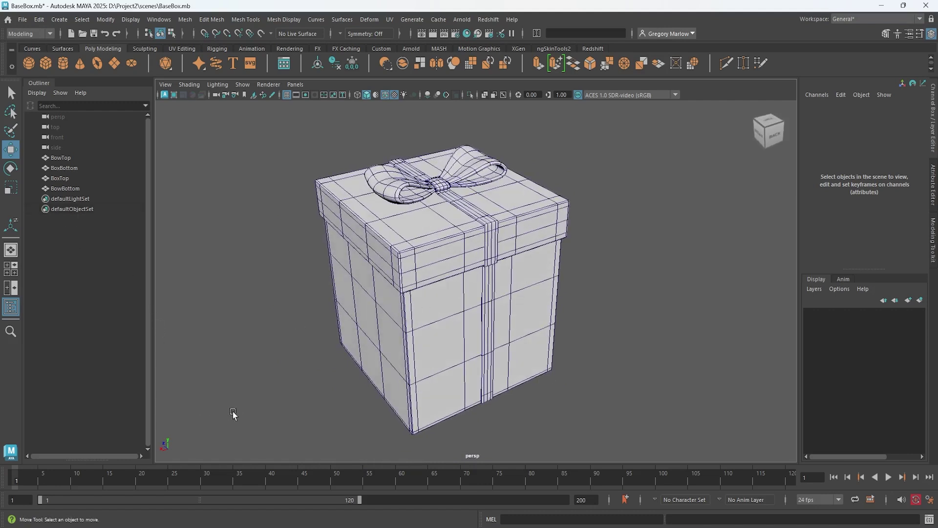
click(72, 160)
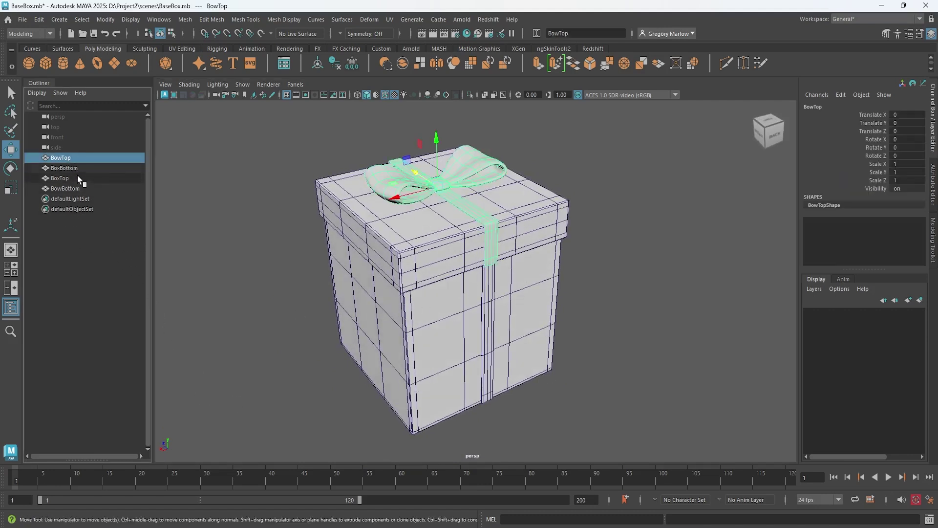
click(75, 179)
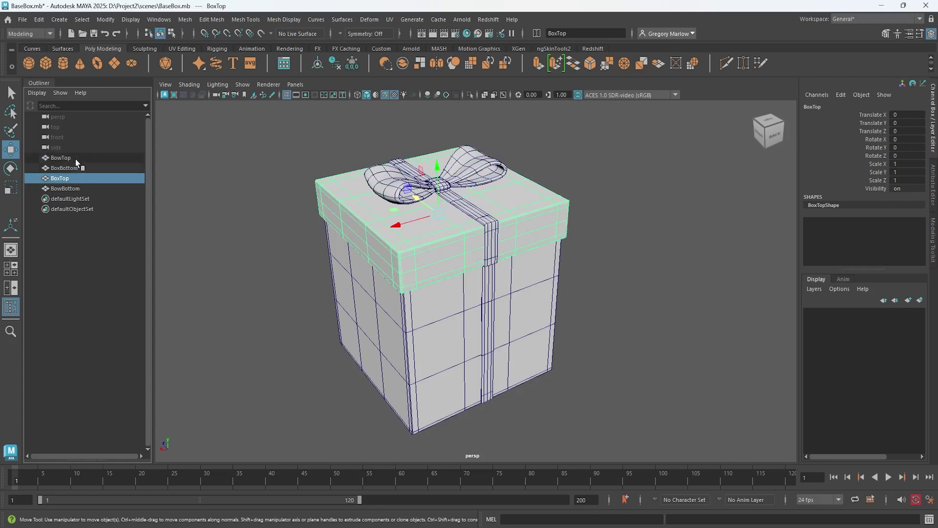
click(76, 160)
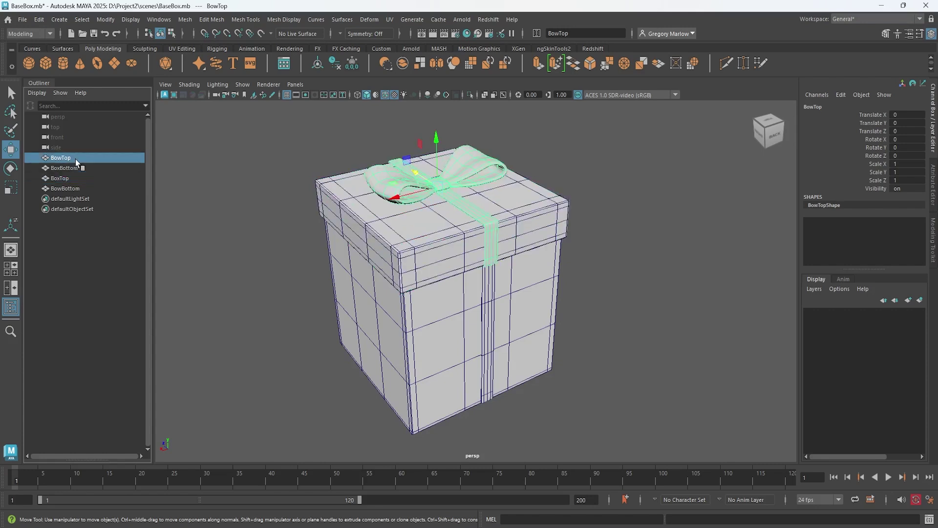
click(72, 189)
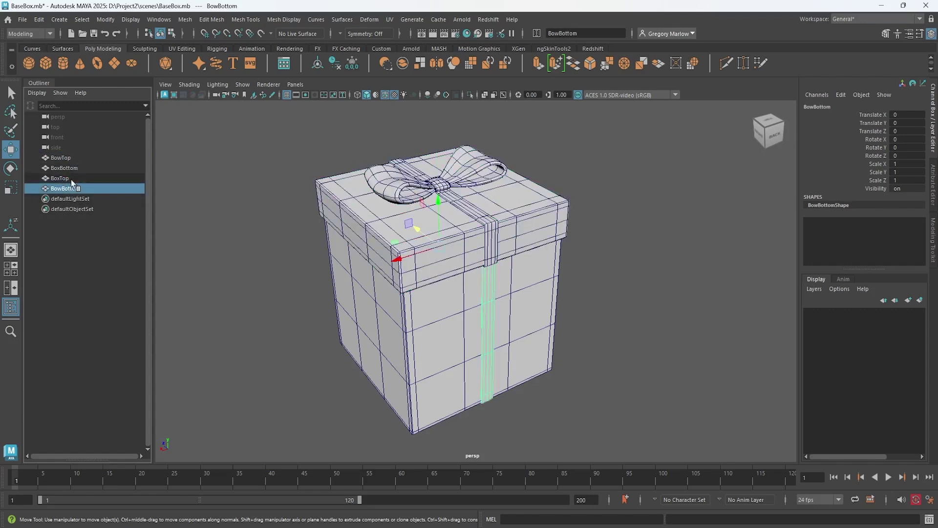
ctrl+click(61, 158)
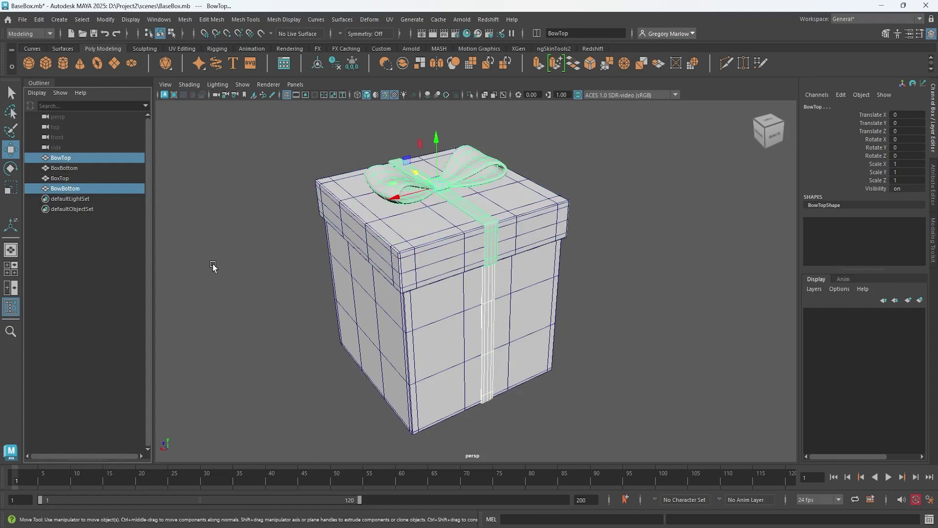
key(ctrl+h)
Select the BoxTop lid in the Outliner.
click(69, 179)
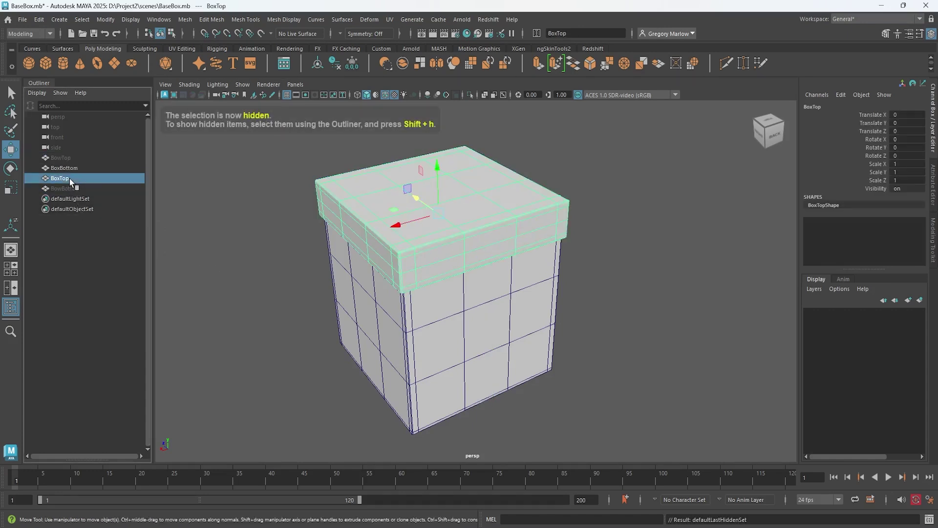
click(72, 169)
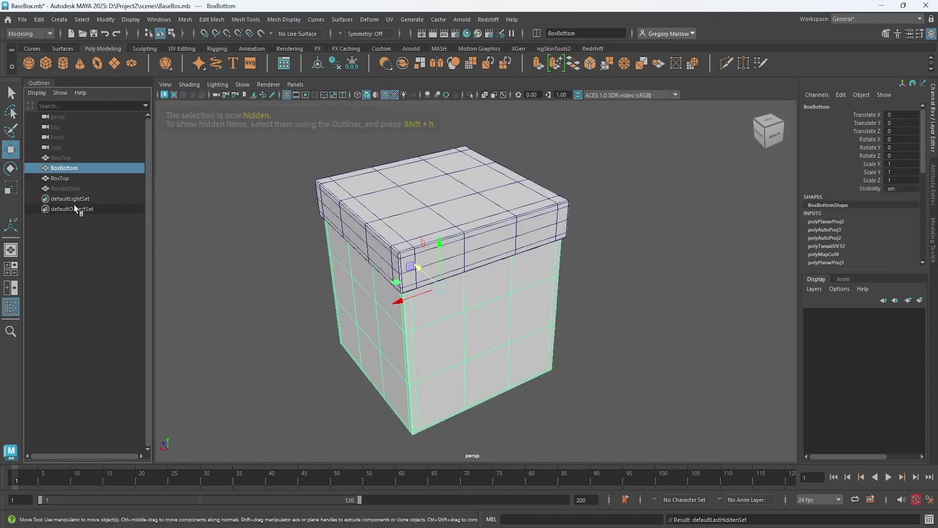
click(68, 177)
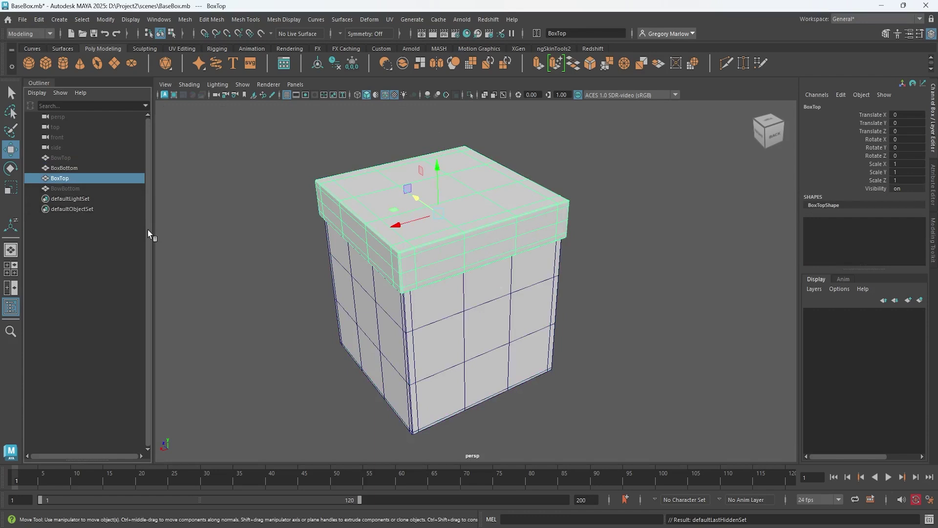
Hide the BoxTop lid and orbit to look into the open box body.
key(ctrl+h)
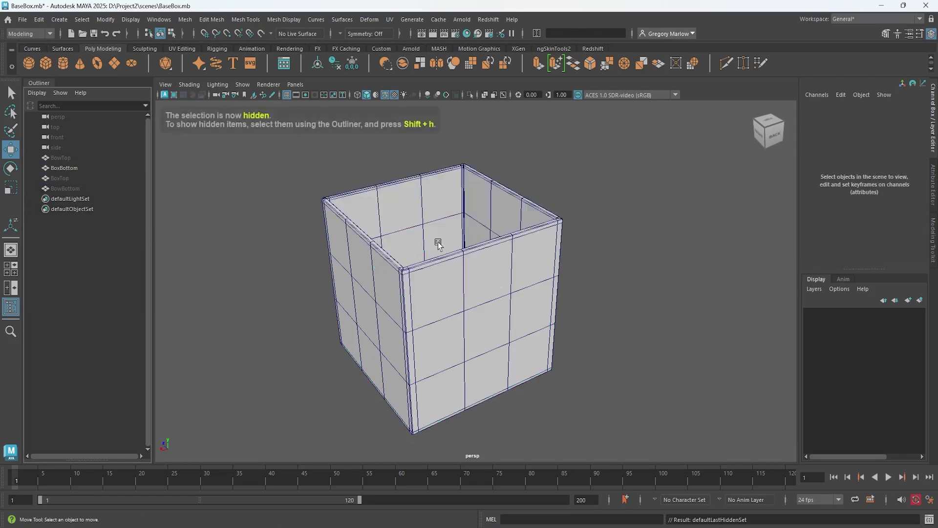
alt+drag(526, 266, 508, 350)
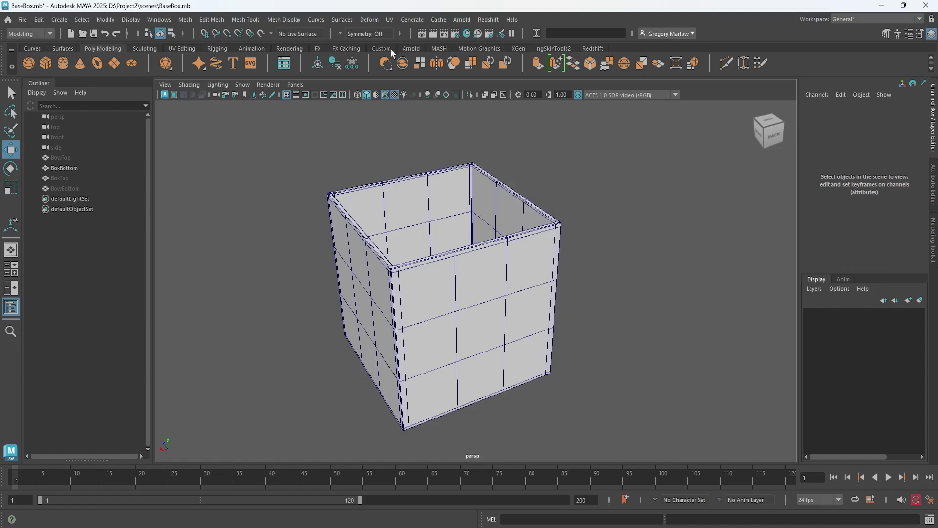
click(390, 20)
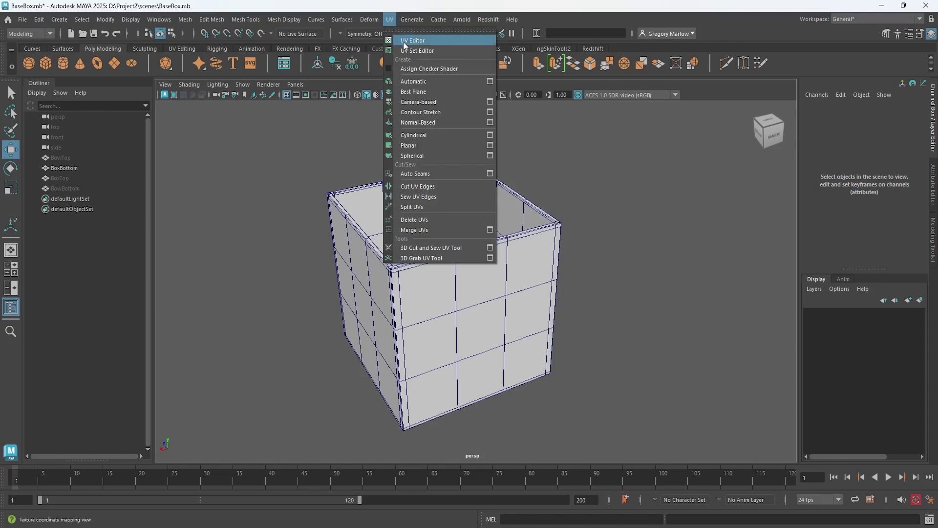
Open the UV Editor, dock it beside the perspective view, and select the BoxBottom body.
click(399, 40)
drag(811, 93, 724, 82)
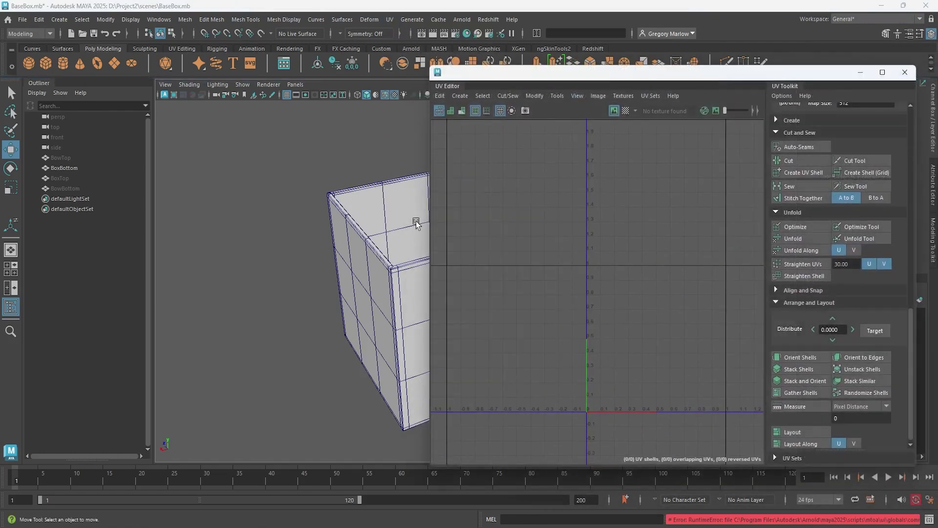
drag(226, 191, 293, 268)
drag(576, 72, 799, 114)
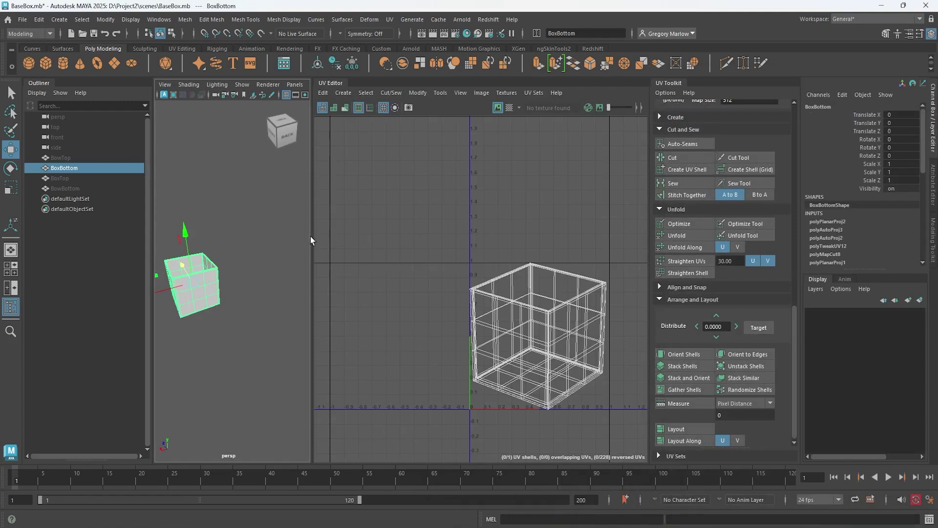
Hide the Channel Box and Outliner, then frame the cube and its UV layout.
click(934, 117)
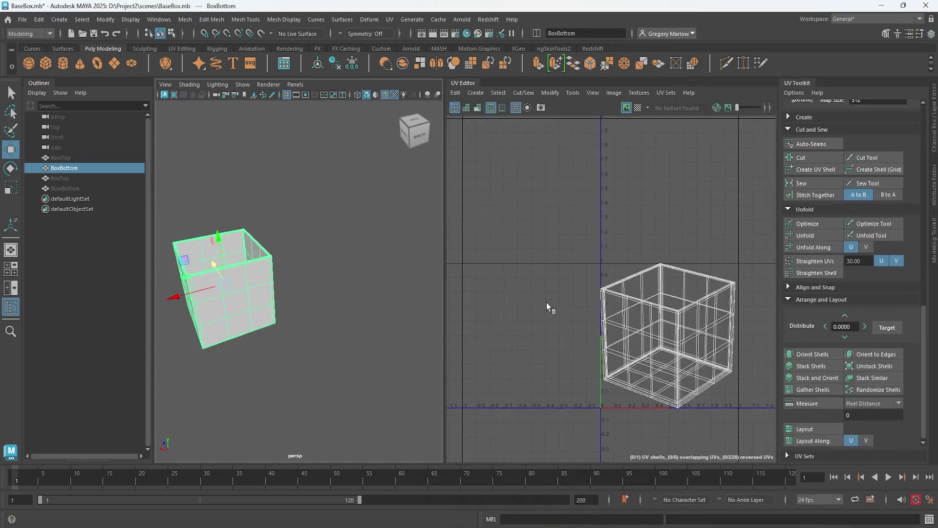
click(11, 307)
alt+middle_drag(212, 325, 350, 333)
alt+drag(284, 316, 306, 325)
alt+middle_drag(647, 392, 588, 322)
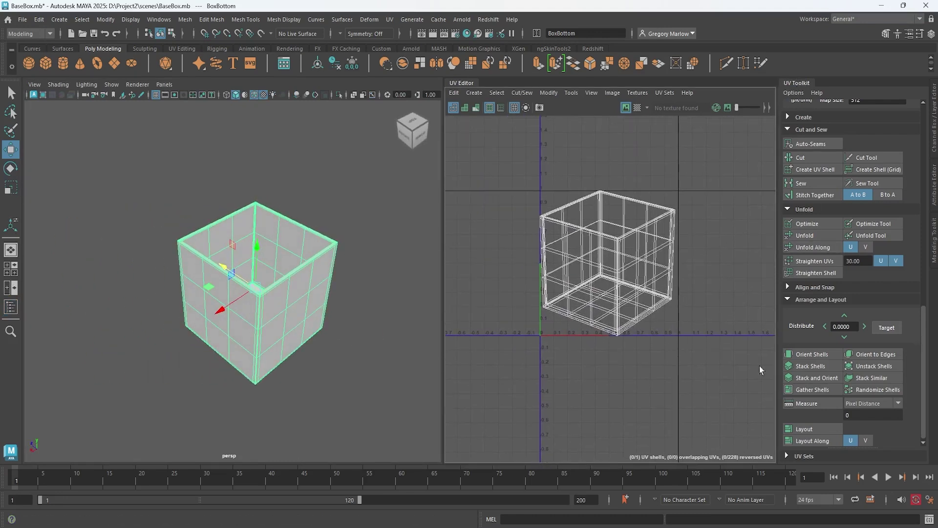
alt+drag(361, 322, 349, 391)
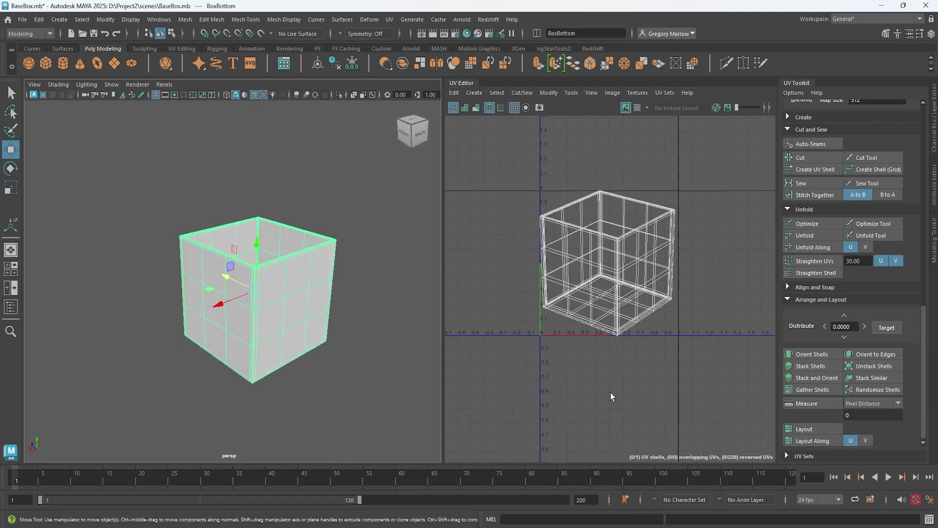
Turn on the UV Editor's checker map so the U1V1 1001 pattern covers the box.
scroll(229, 301, up, 3)
alt+drag(264, 331, 269, 332)
alt+middle_drag(269, 332, 248, 327)
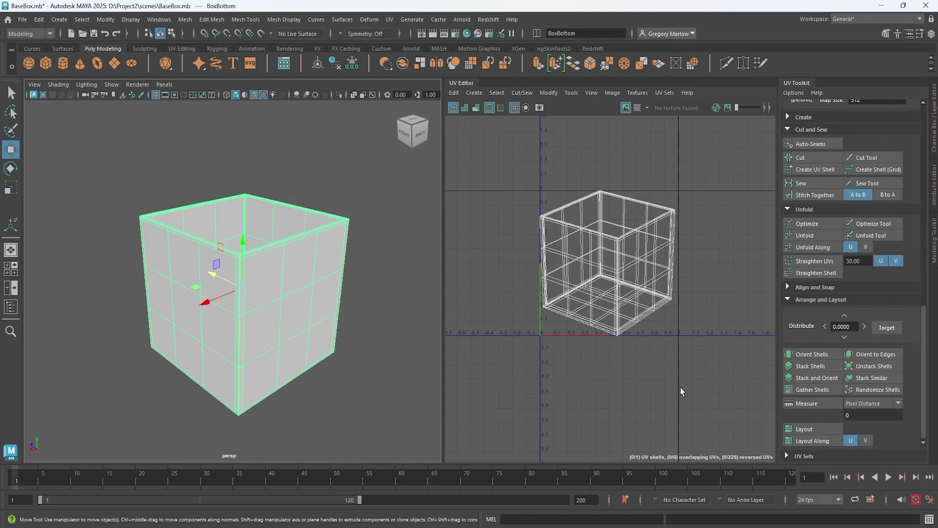
click(638, 108)
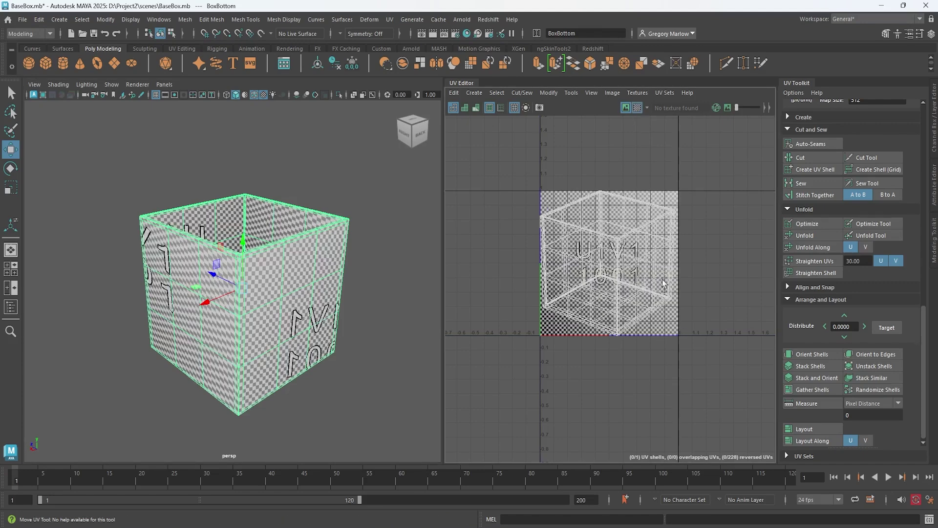
scroll(622, 227, up, 5)
scroll(623, 284, down, 2)
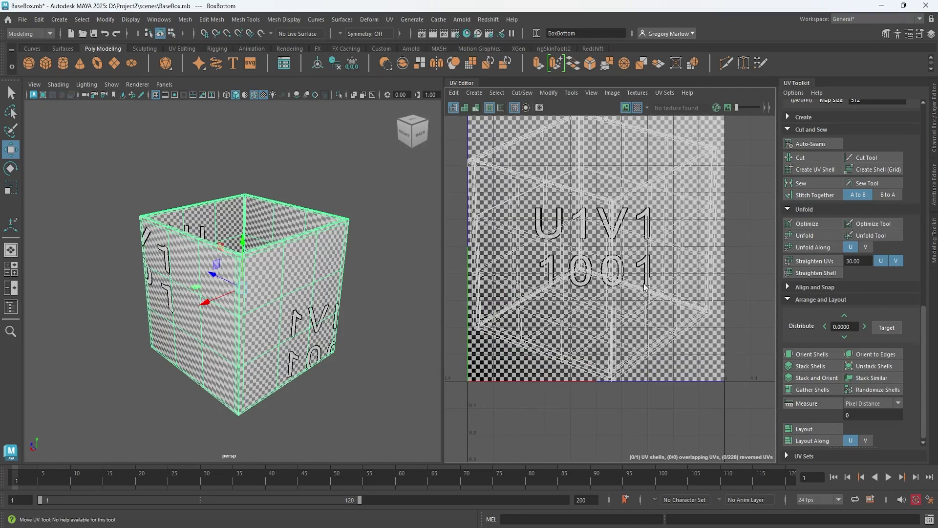
Orbit around the checkered box to inspect its top, back and sides.
alt+drag(326, 294, 265, 283)
alt+right_drag(266, 283, 375, 297)
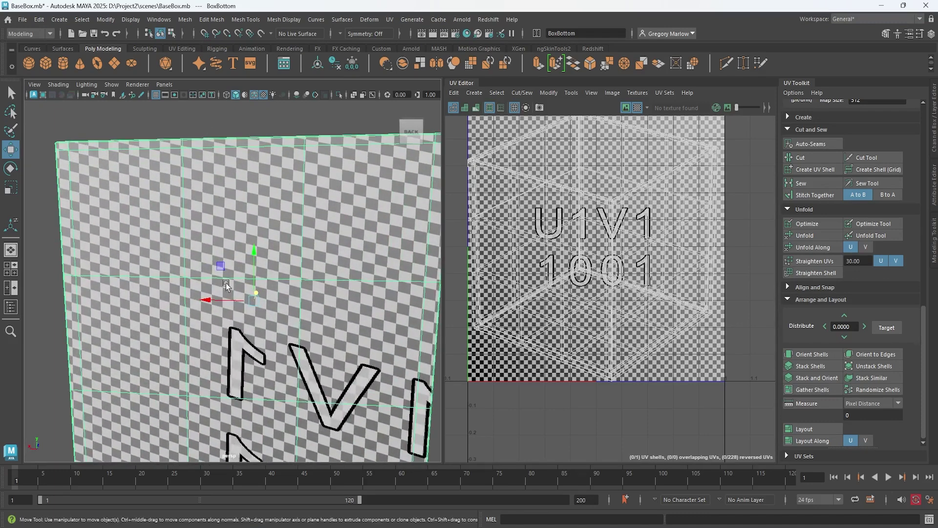
alt+drag(339, 260, 182, 283)
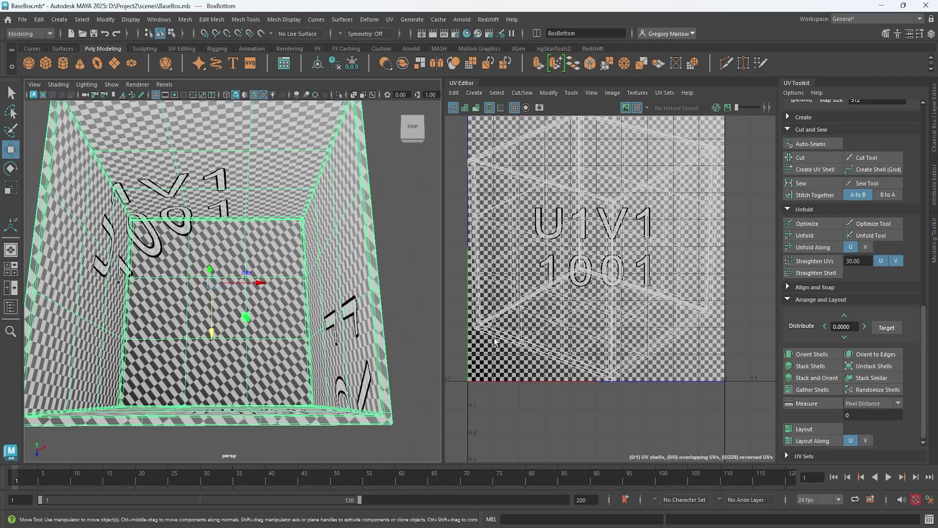
alt+drag(269, 336, 194, 281)
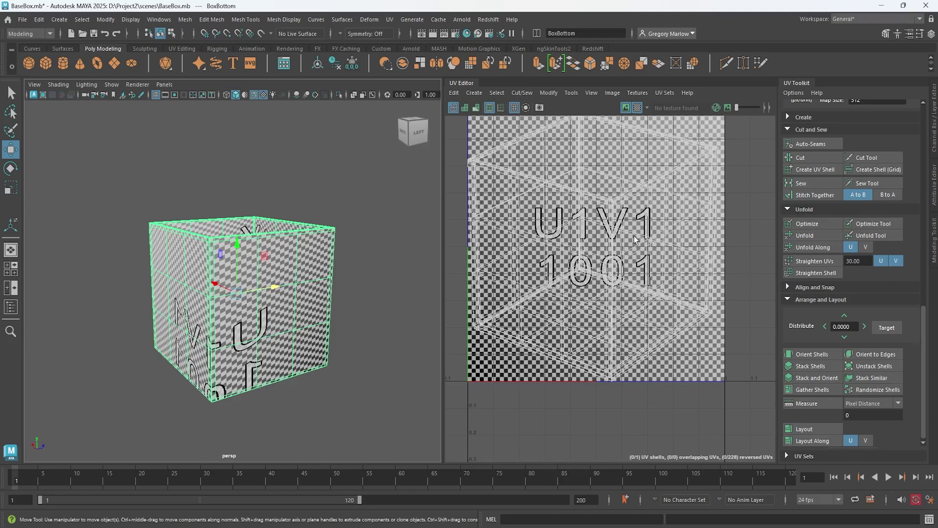
Enable Image Dimming and drag its slider right to darken the checker image.
click(637, 108)
click(637, 108)
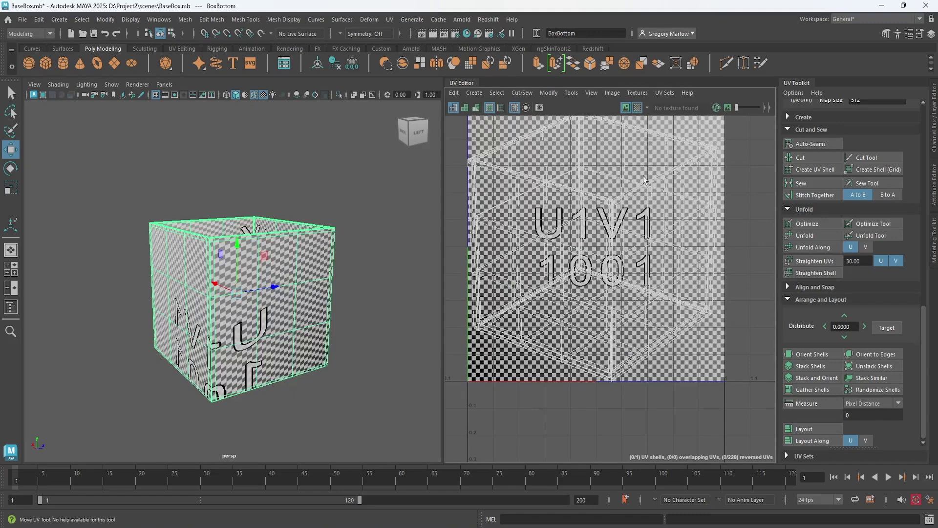
click(728, 108)
drag(743, 108, 753, 111)
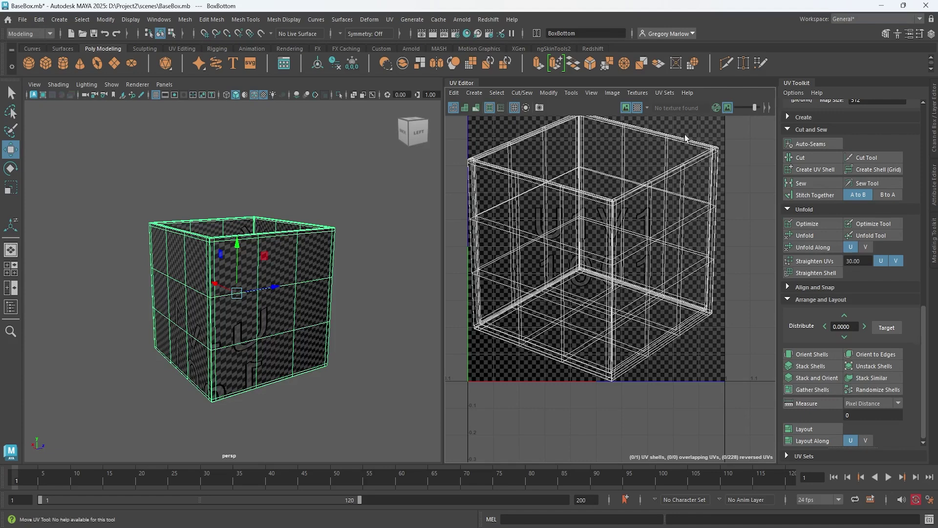
Reselect the BoxBottom body and adjust the viewport and UV view angles.
click(398, 217)
click(296, 288)
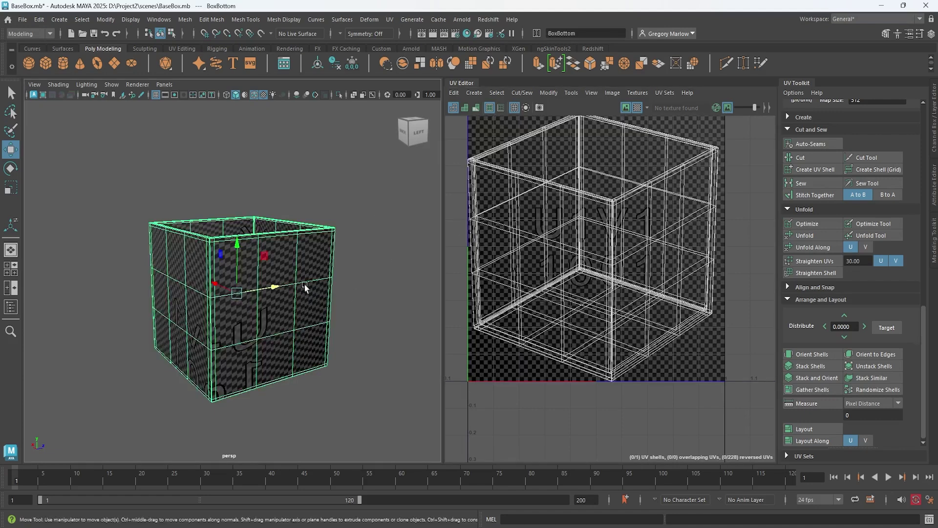
click(398, 265)
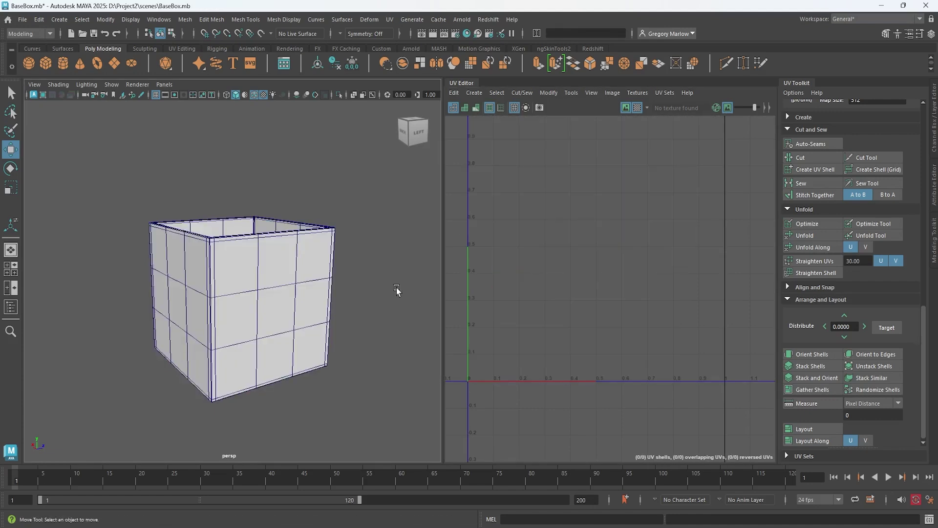
click(298, 297)
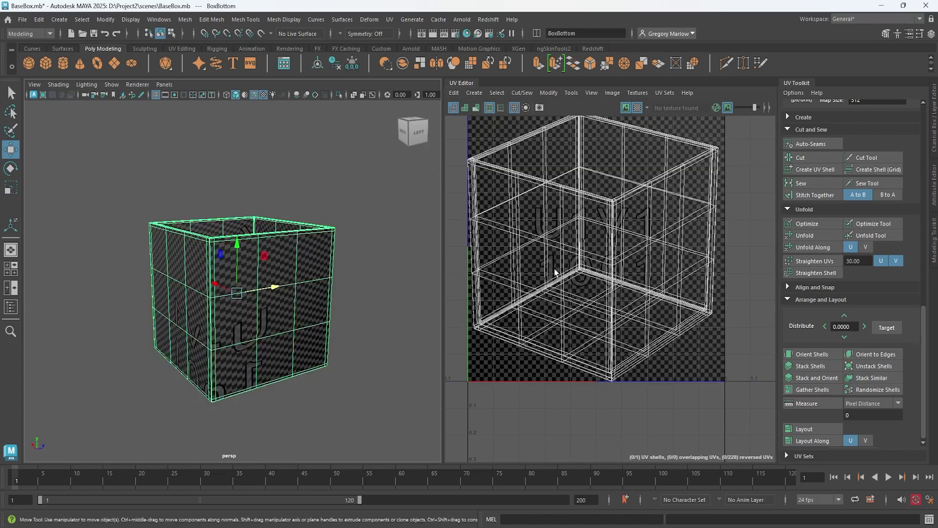
alt+drag(295, 287, 330, 307)
click(366, 294)
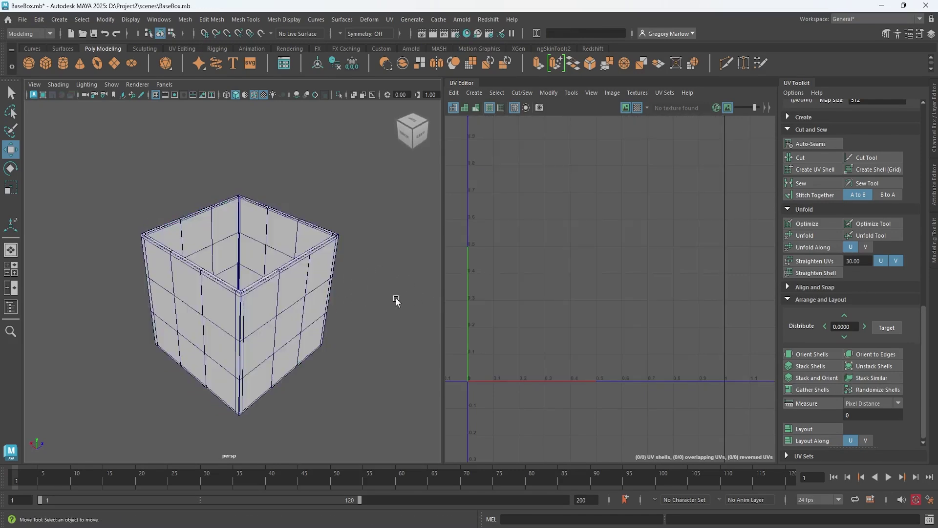
click(295, 309)
alt+drag(327, 342, 331, 330)
alt+middle_drag(595, 281, 608, 316)
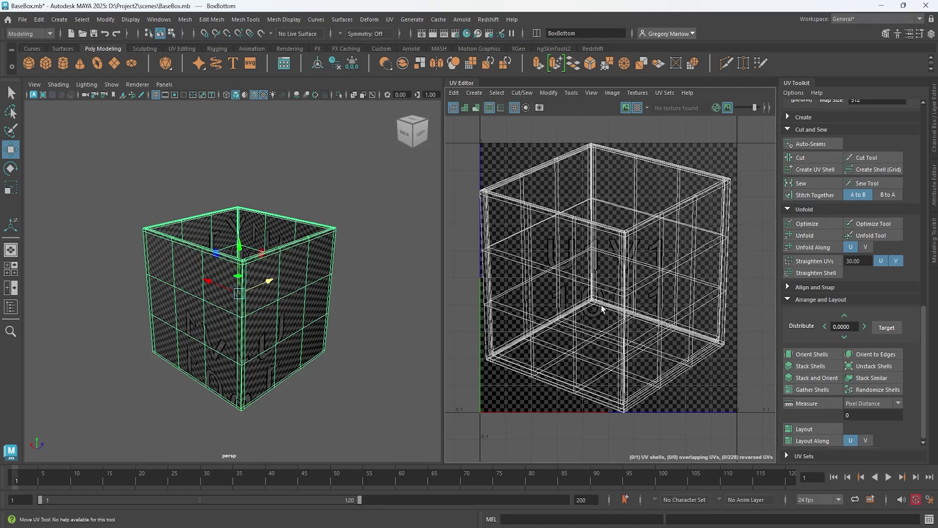
Open the UV menu in the main menu bar.
click(390, 19)
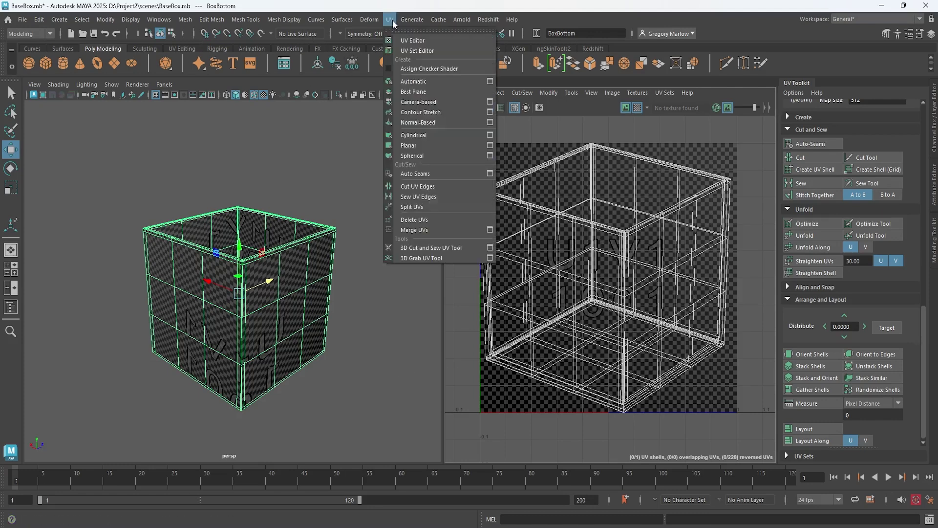
Try Camera-based and then Contour Stretch UV mapping on the box faces.
click(410, 106)
alt+drag(200, 214, 221, 226)
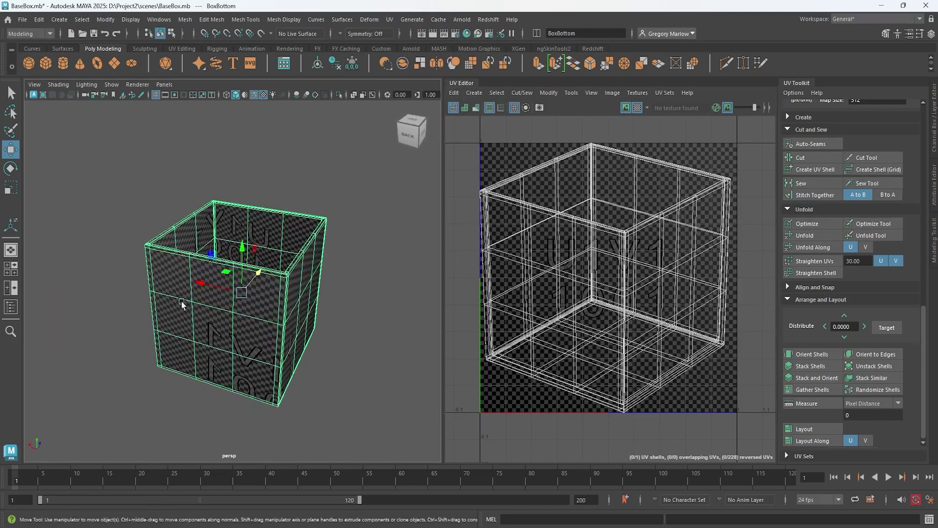
click(423, 21)
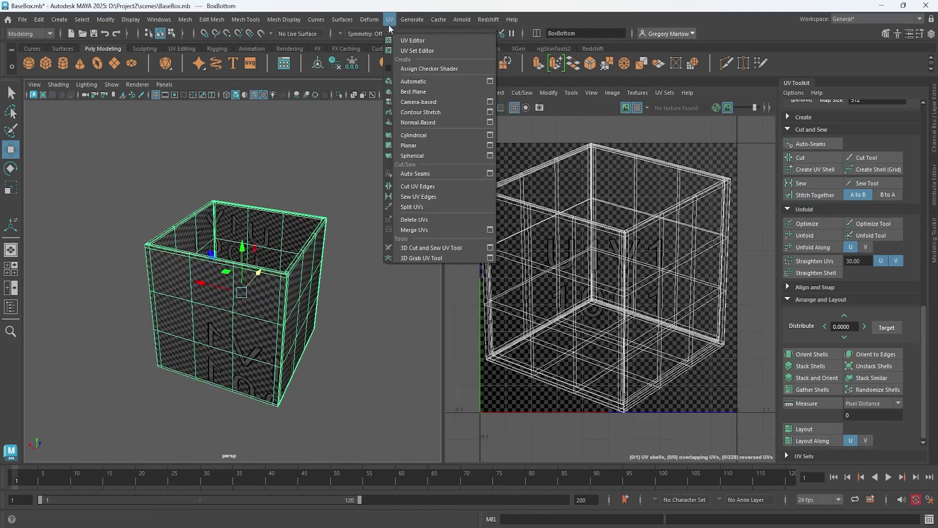
click(409, 113)
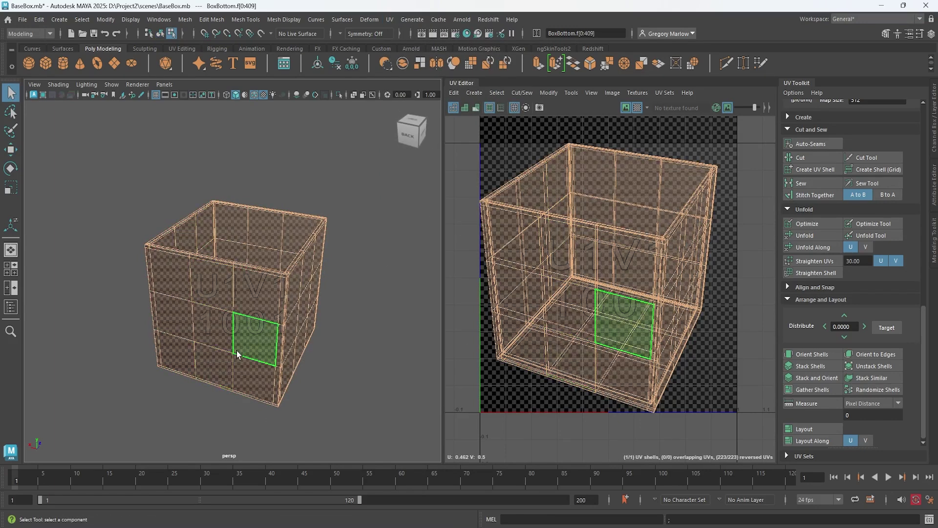
Return the box to Object Mode, reselect it, and apply a Spherical UV projection.
click(369, 315)
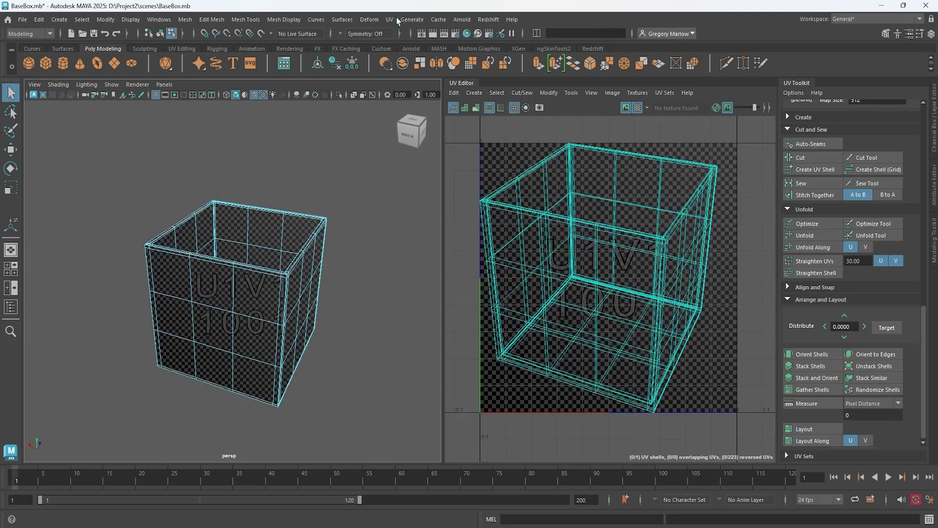
right_click(296, 221)
click(325, 220)
click(348, 217)
click(286, 236)
click(371, 22)
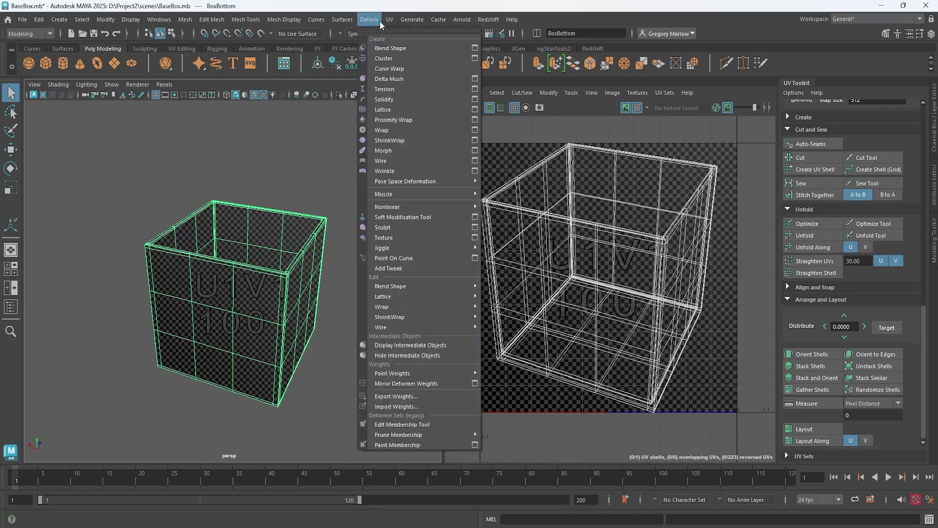
mouse_move(389, 22)
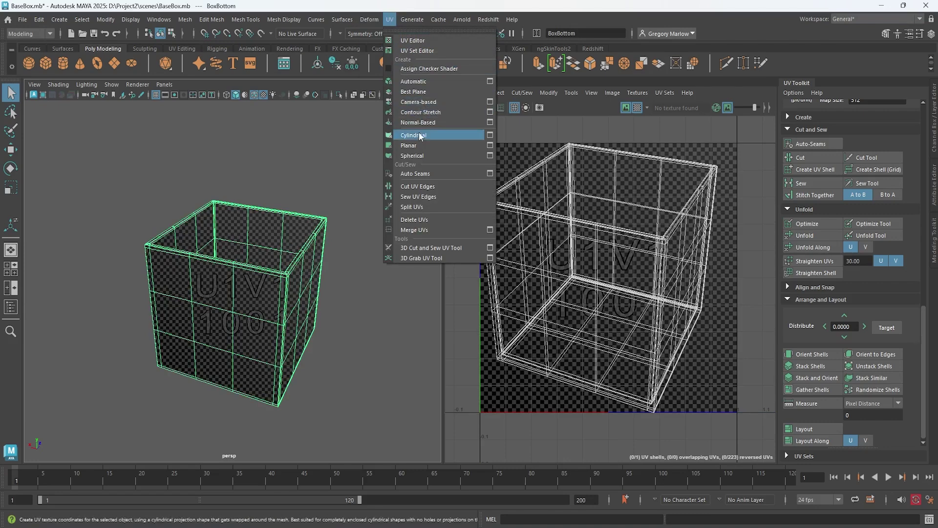
click(420, 155)
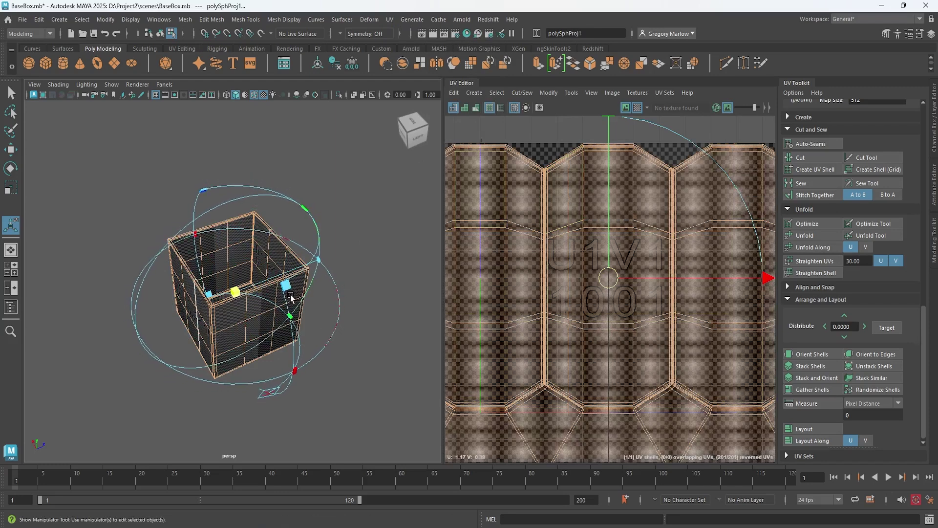
Tumble and zoom out to inspect the spherical UV layout on the box.
alt+drag(293, 298, 334, 300)
scroll(614, 276, down, 4)
scroll(631, 299, down, 1)
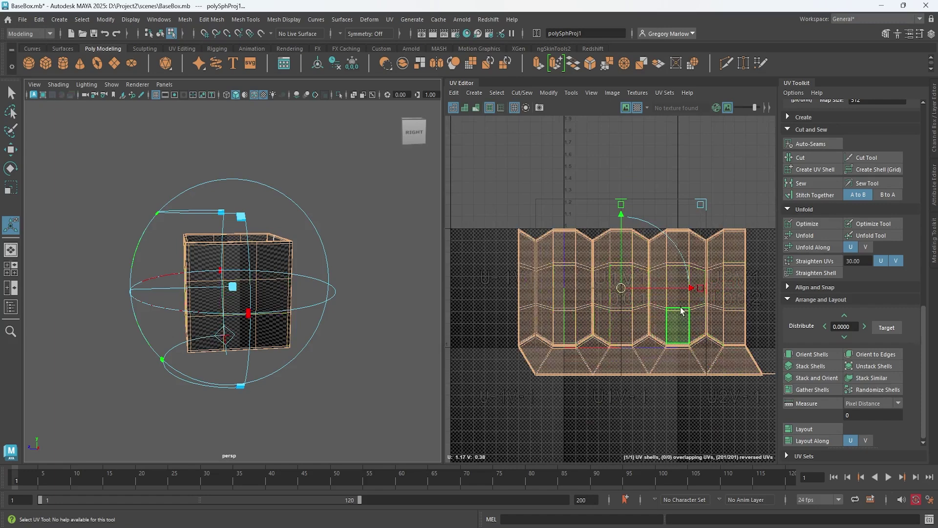
Switch the box to Object Mode, reselect it, and move the camera in closer.
right_drag(283, 254, 341, 231)
click(341, 231)
click(279, 263)
alt+drag(211, 280, 265, 309)
alt+right_drag(200, 315, 259, 301)
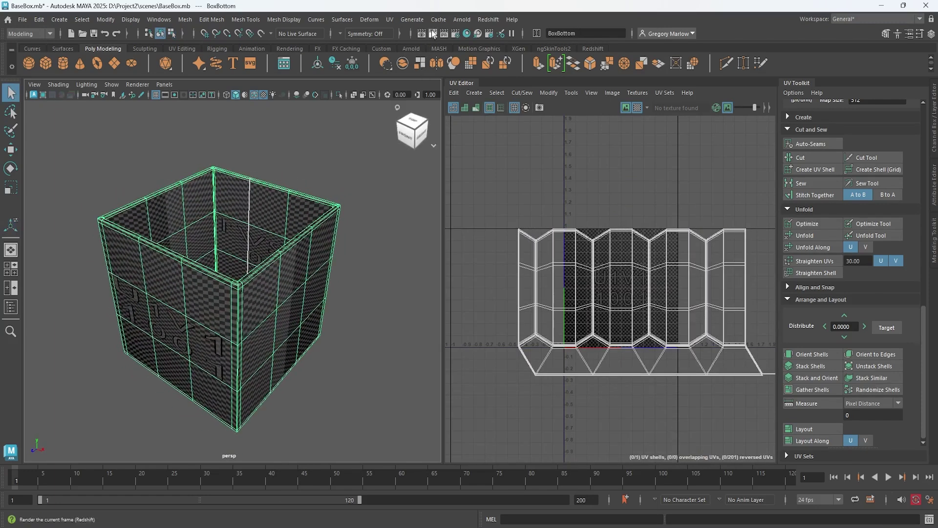
click(390, 20)
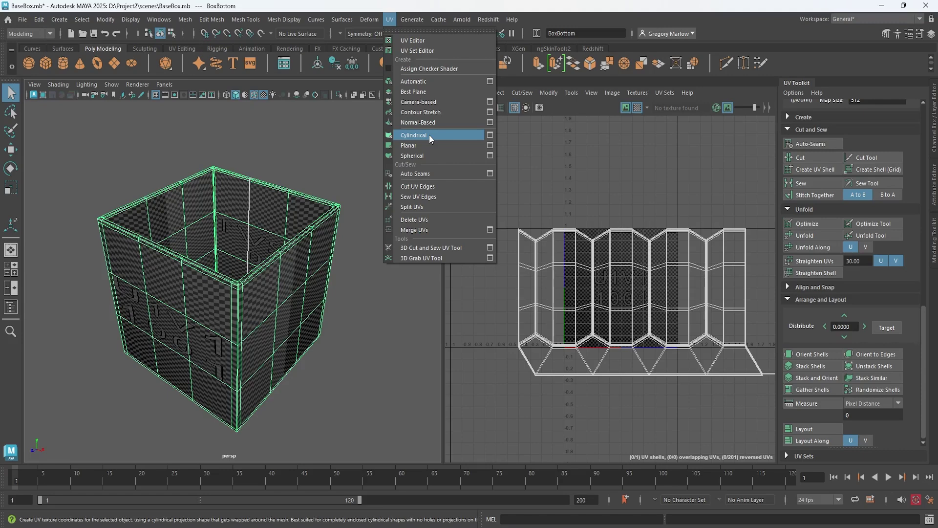
Dismiss the UV menu and review the box's transform attributes and history inputs in the Channel Box.
click(807, 143)
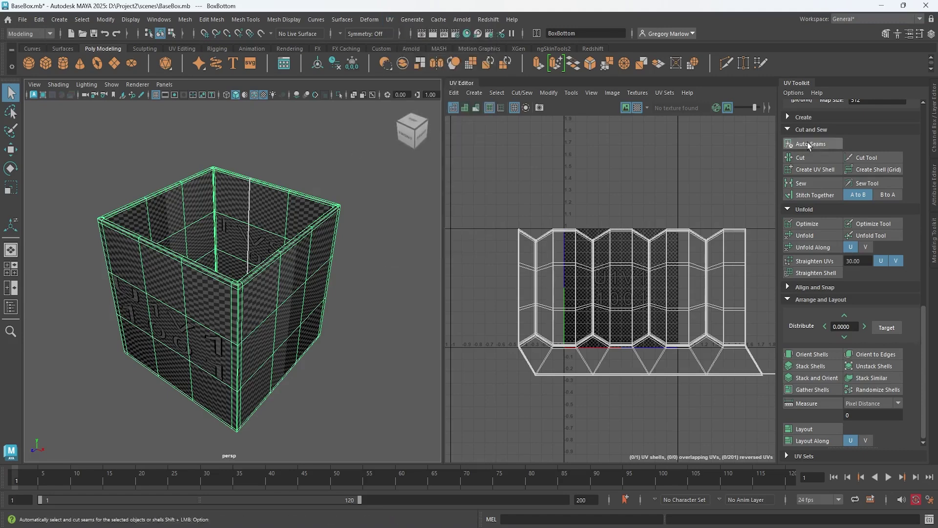
click(935, 128)
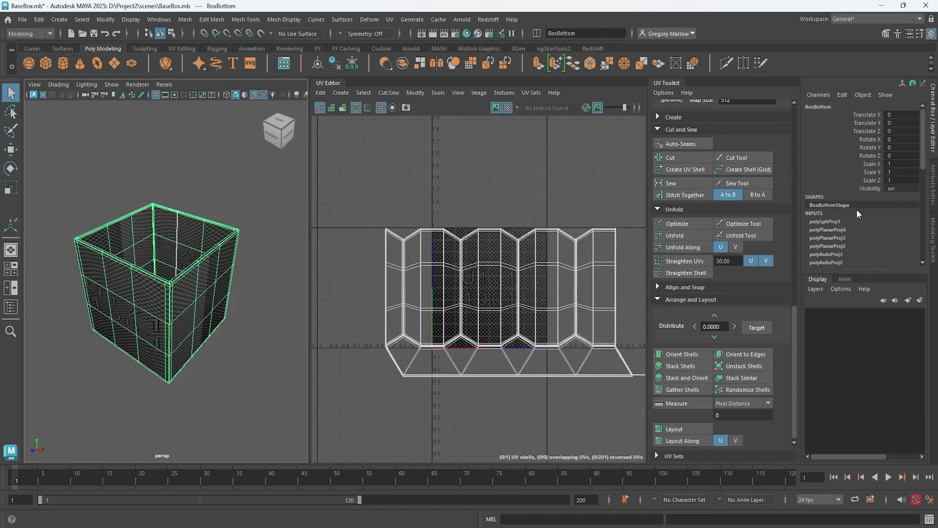
scroll(845, 245, down, 6)
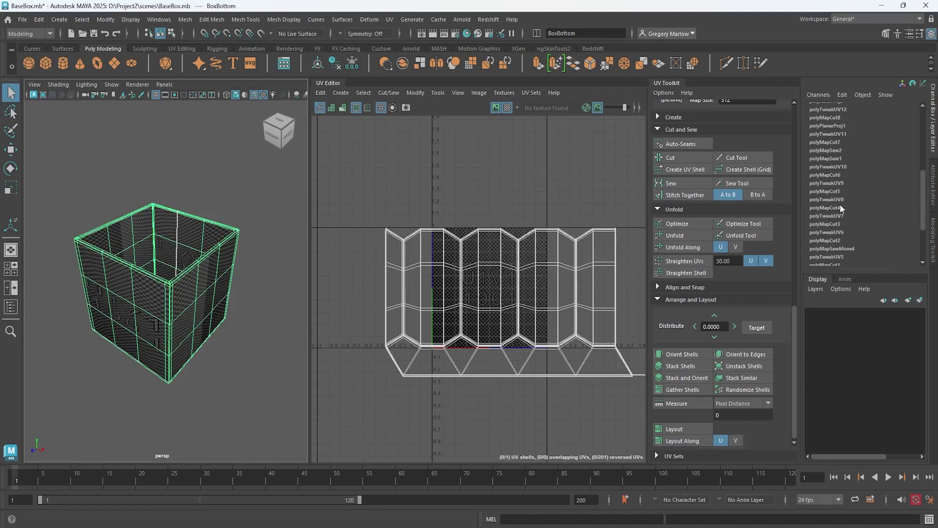
scroll(831, 241, up, 6)
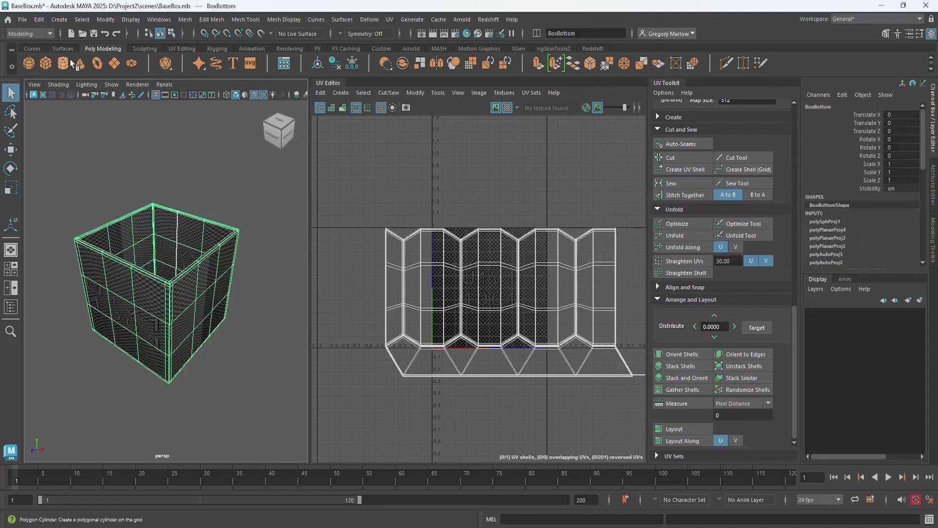
Freeze the box's transformations, delete its construction history, and reselect the box base.
click(109, 20)
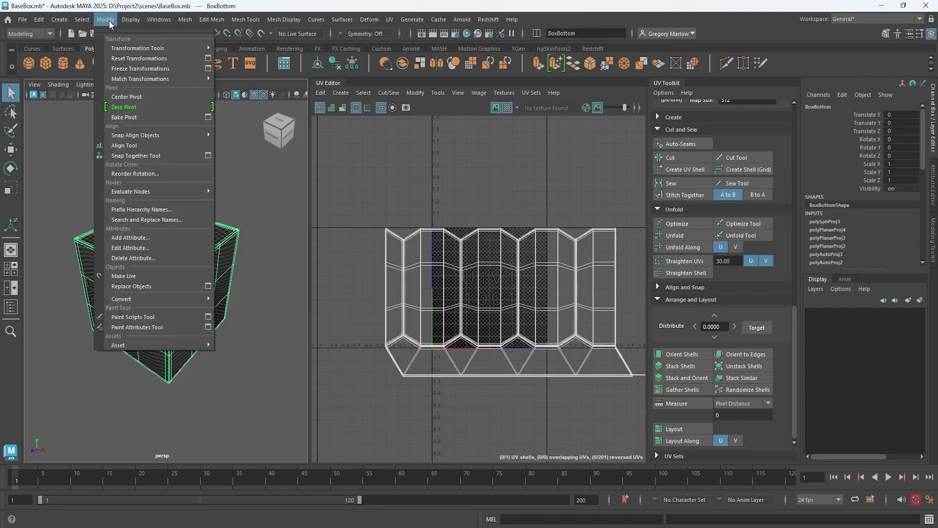
click(134, 72)
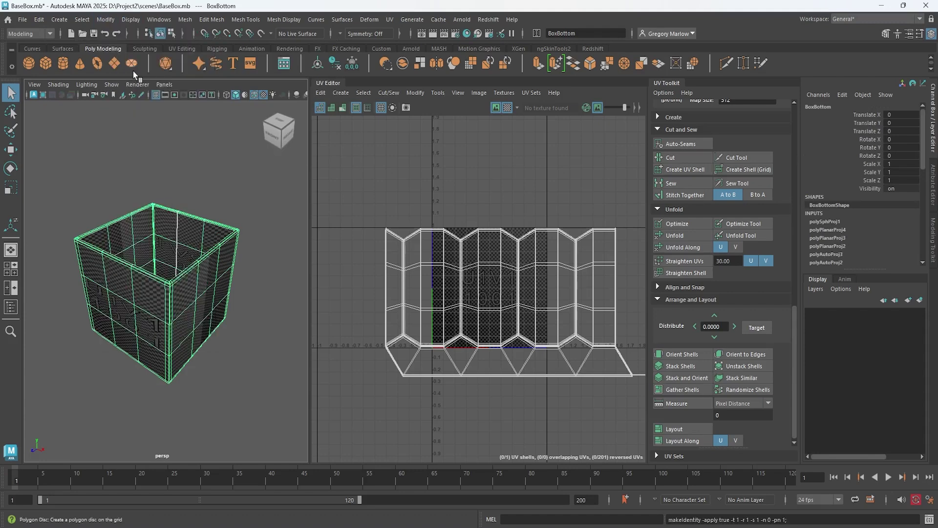
click(39, 23)
mouse_move(68, 143)
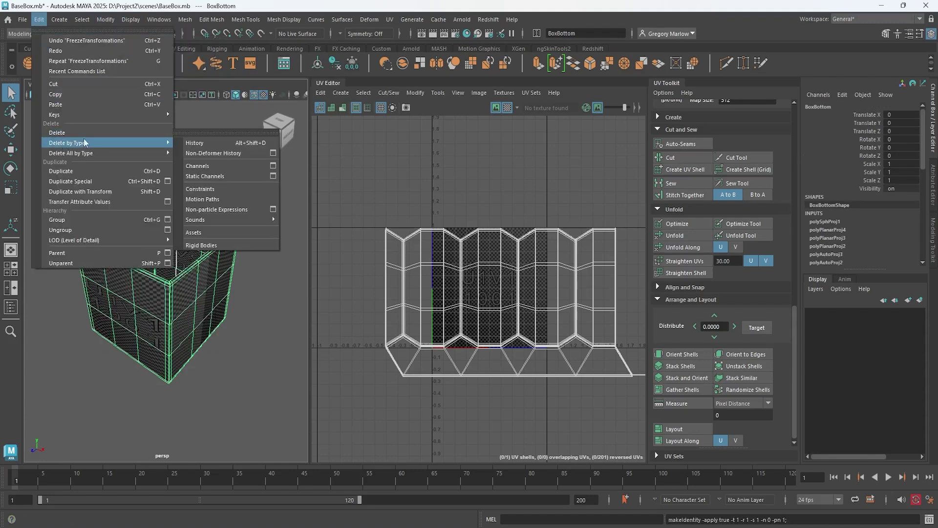
click(192, 142)
click(275, 237)
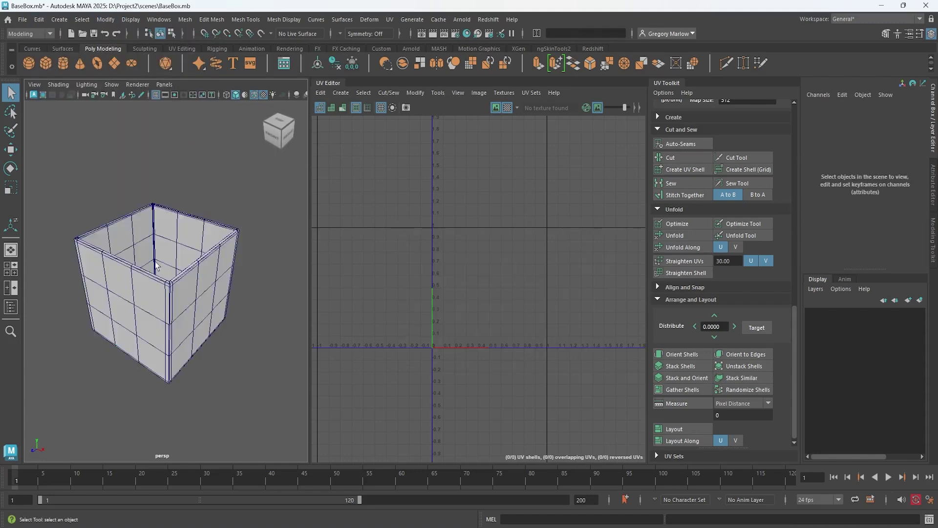
click(156, 288)
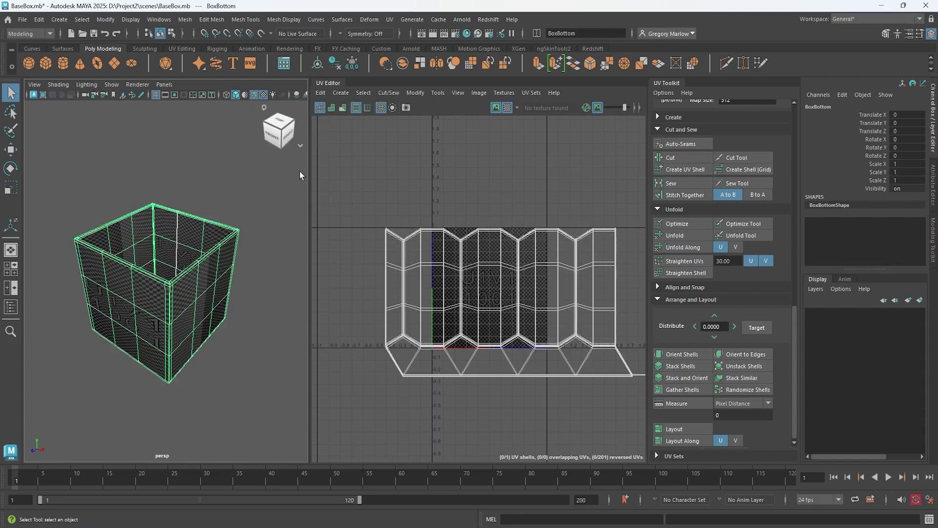
Apply UV > Automatic (polyAutoProj1) to the box base and inspect its 11 packed shells.
click(390, 19)
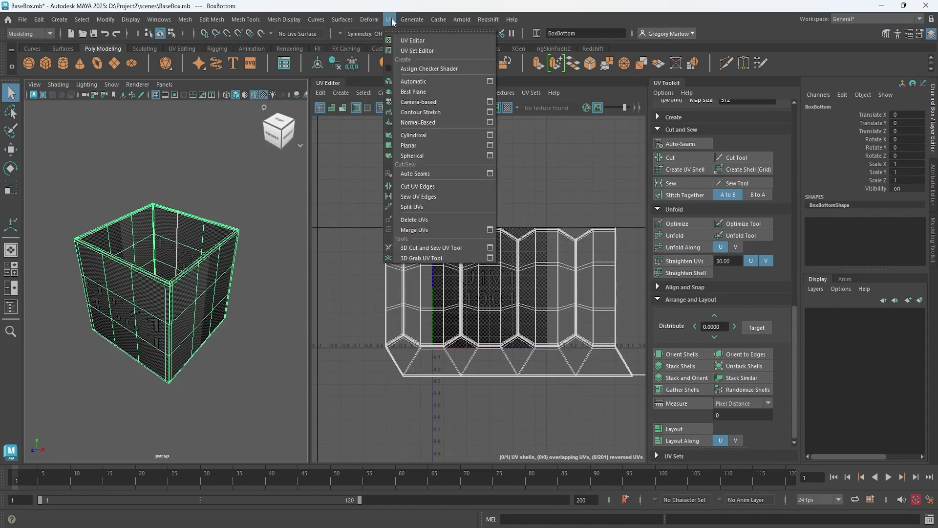
click(437, 82)
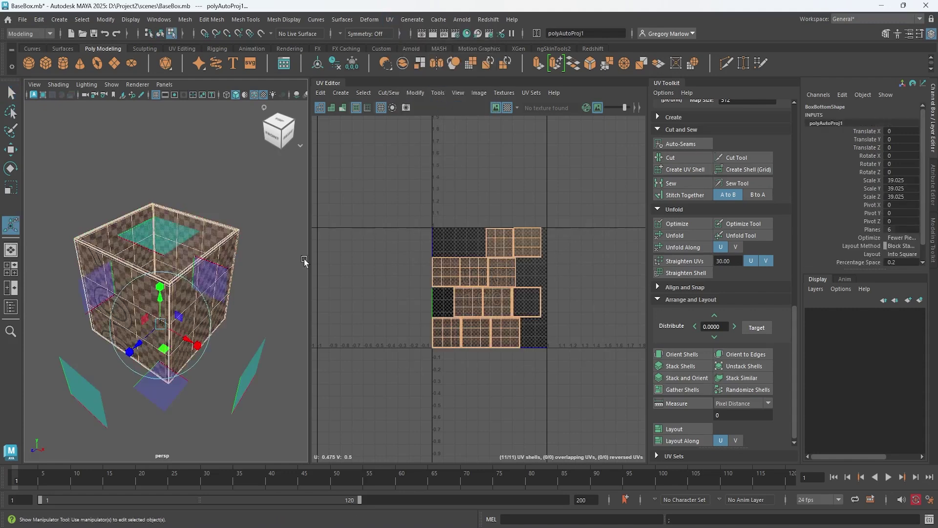
alt+drag(210, 313, 169, 321)
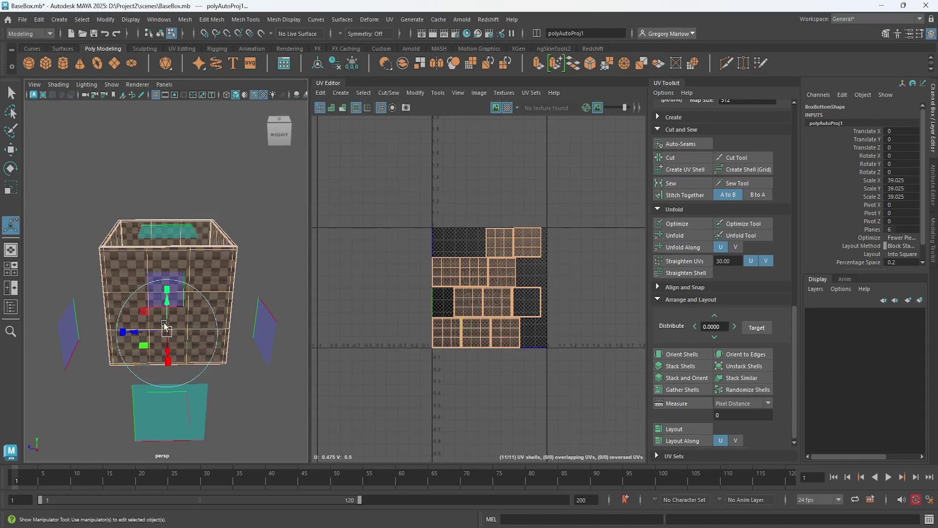
alt+drag(205, 329, 162, 343)
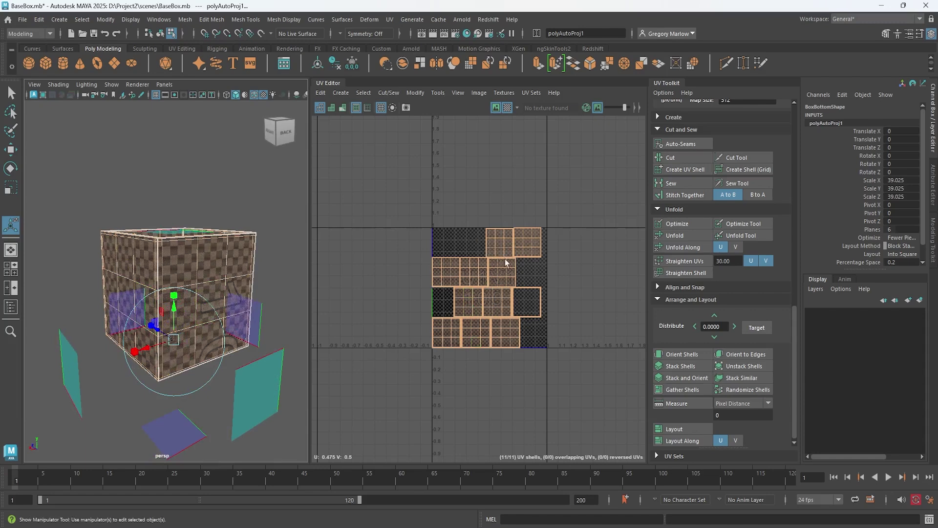
scroll(469, 308, up, 4)
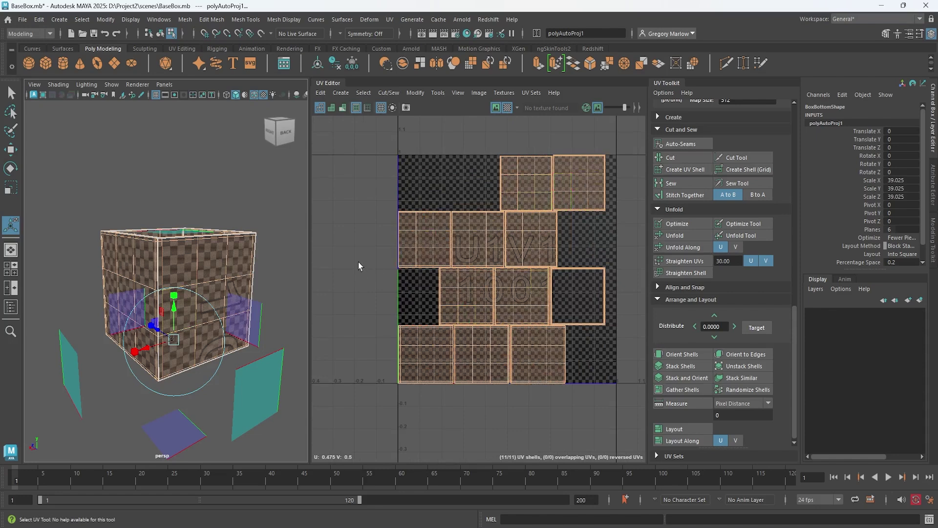
Use the Move tool in UV Shell mode, pick the left shell, and find its face.
key(w)
right_click(429, 238)
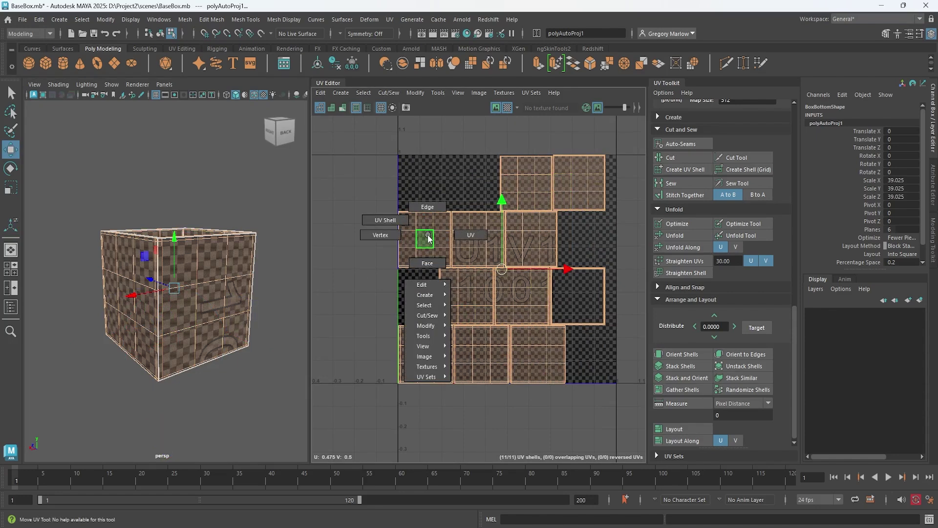
right_drag(429, 238, 393, 223)
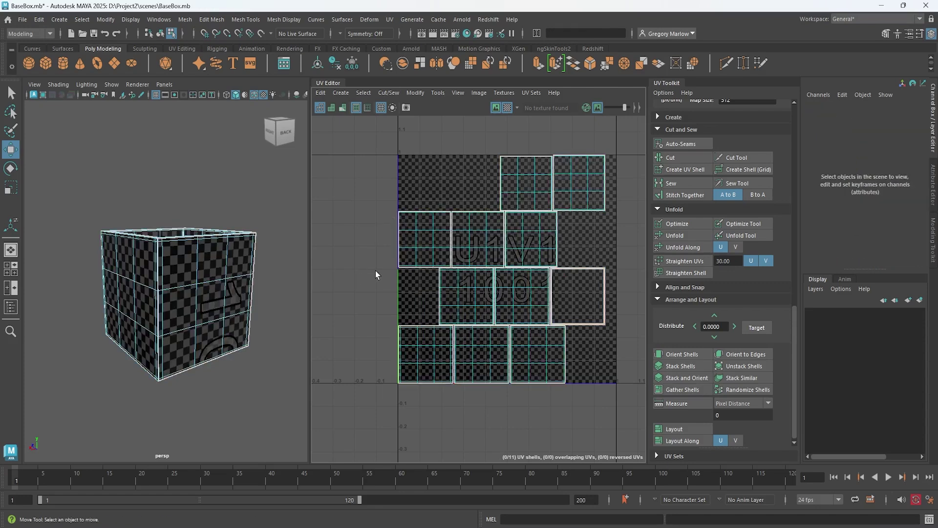
click(431, 242)
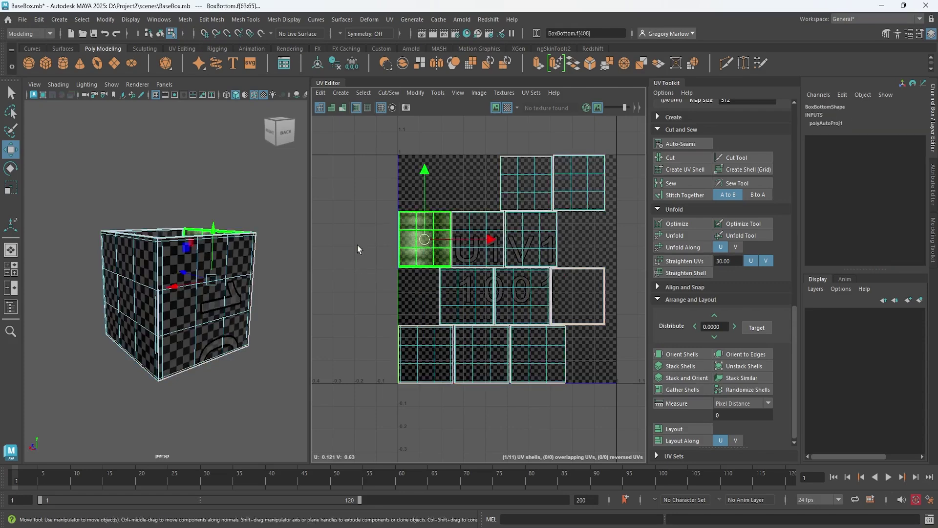
alt+drag(262, 206, 270, 235)
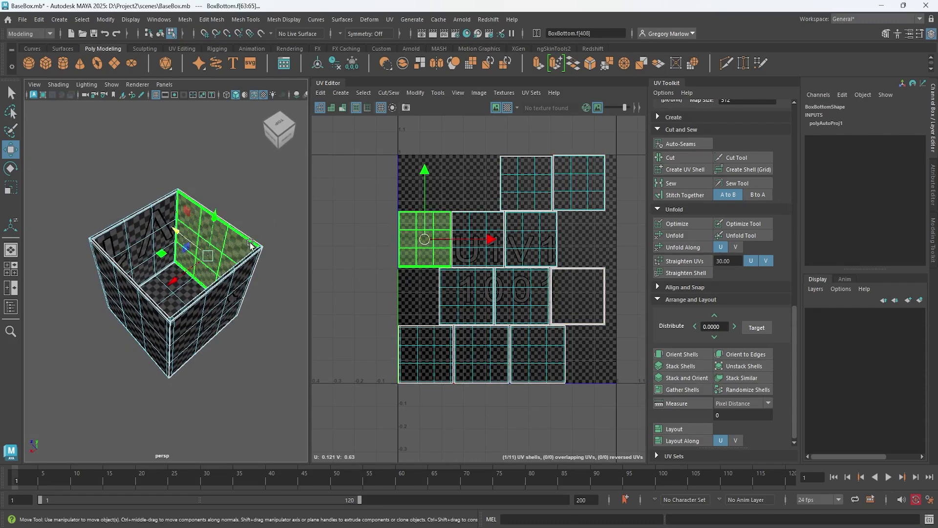
alt+drag(231, 229, 205, 246)
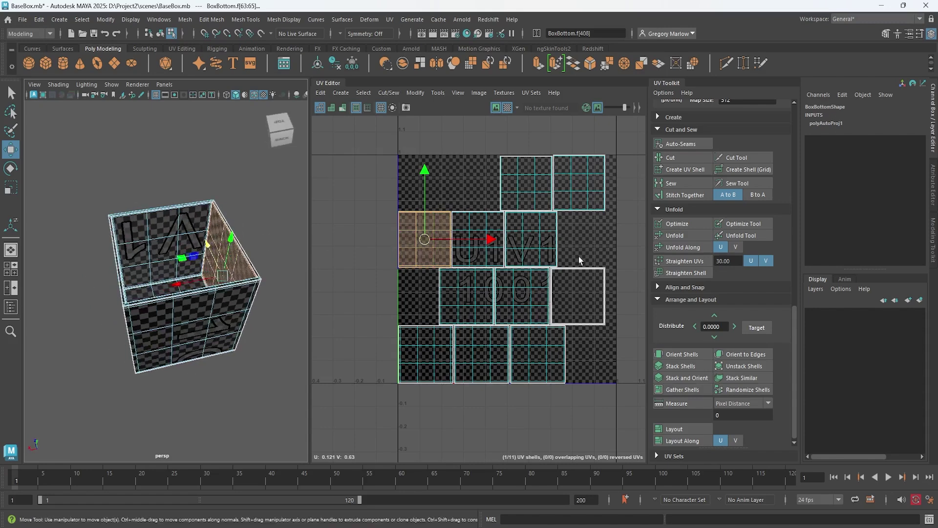
Select the middle-row and top-row shells, orbiting the box to match each to its faces.
click(590, 275)
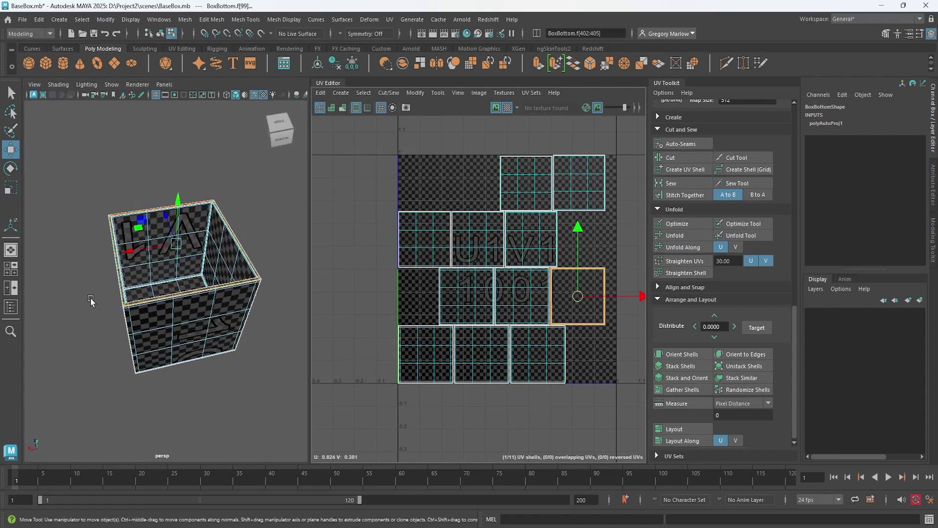
click(567, 194)
alt+drag(239, 365, 205, 342)
alt+drag(384, 326, 383, 374)
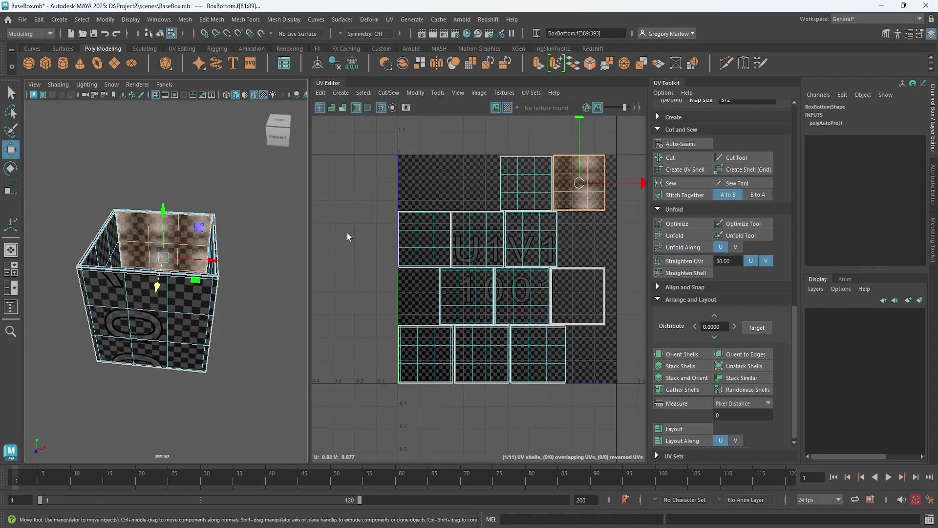
click(385, 138)
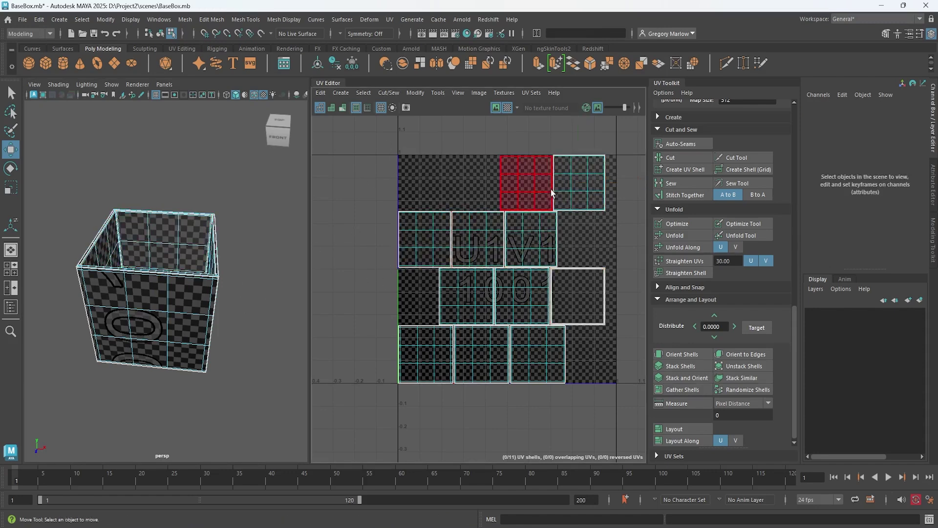
click(537, 203)
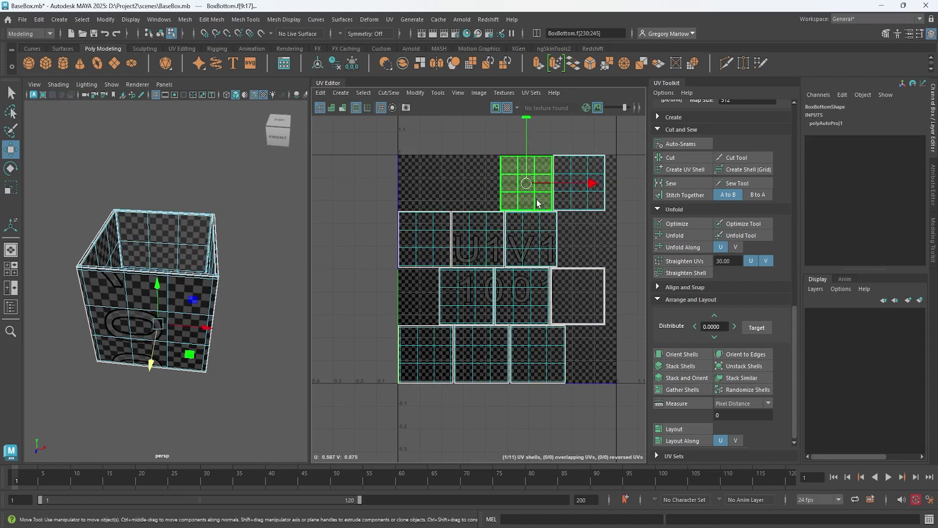
alt+drag(277, 238, 251, 261)
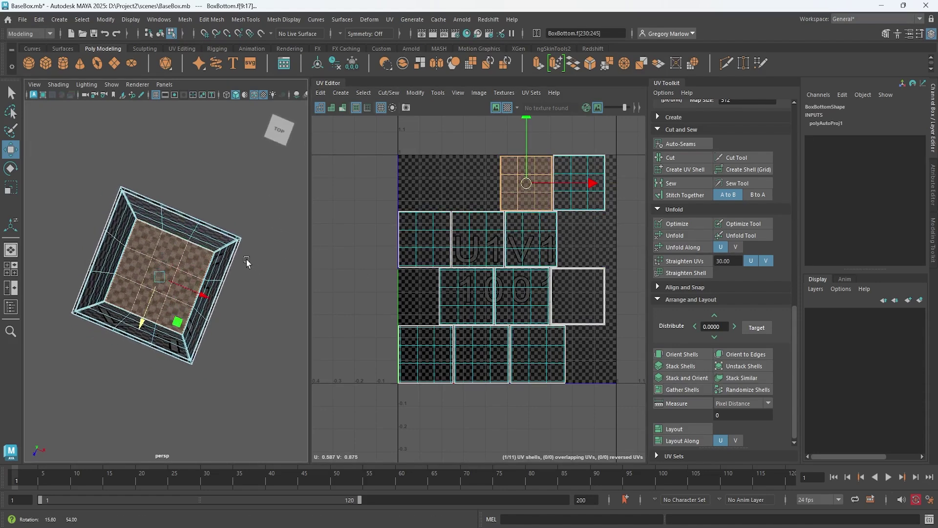
scroll(314, 271, down, 1)
scroll(313, 271, up, 1)
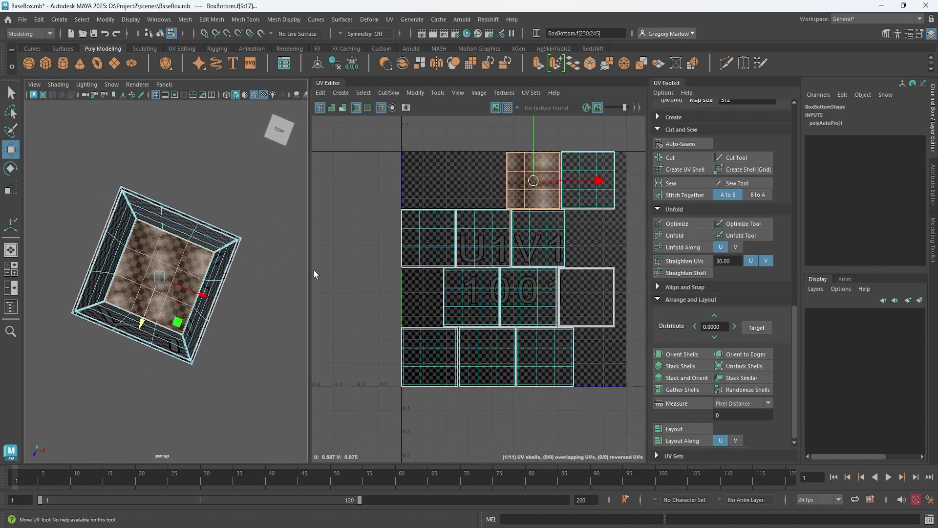
Move the floor's UV shell and the top-right shell down below the 0–1 tile.
scroll(443, 237, down, 4)
alt+middle_drag(462, 336, 453, 380)
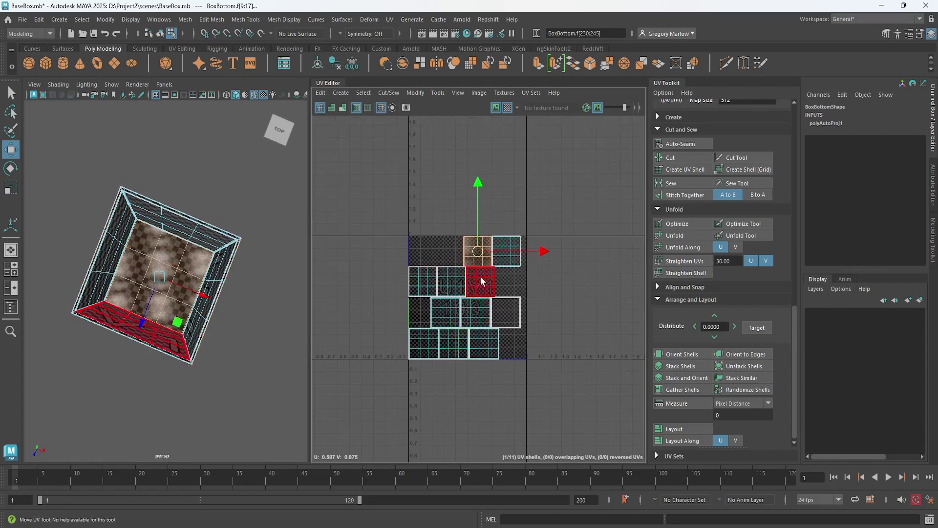
drag(479, 251, 510, 410)
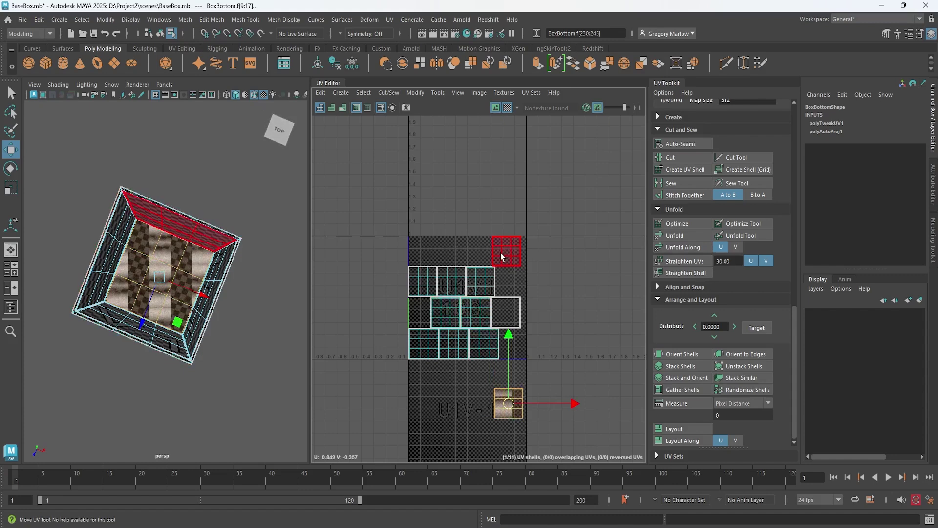
click(505, 256)
drag(506, 252, 512, 443)
shift+click(513, 413)
click(513, 430)
click(537, 397)
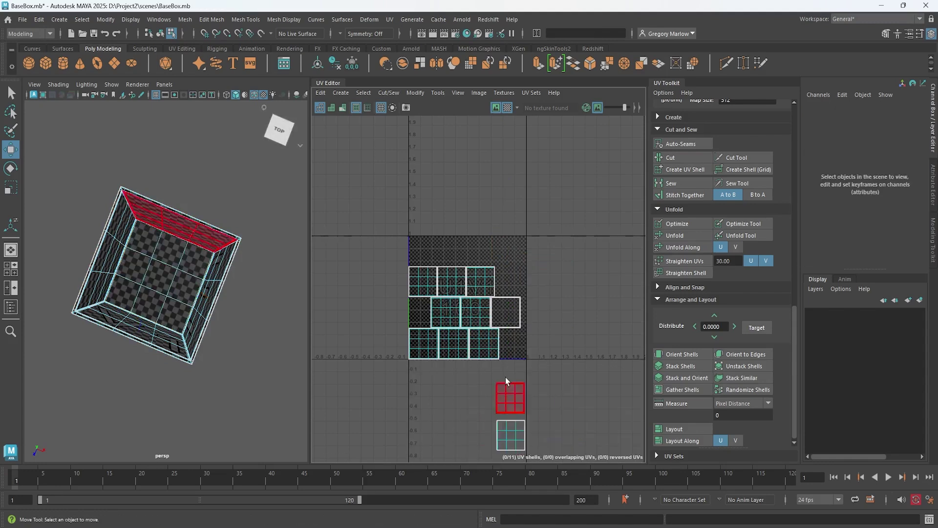
Move the top-left and next top-row shells below the tile beside the others, then select the last top shell.
click(421, 280)
drag(421, 280, 431, 399)
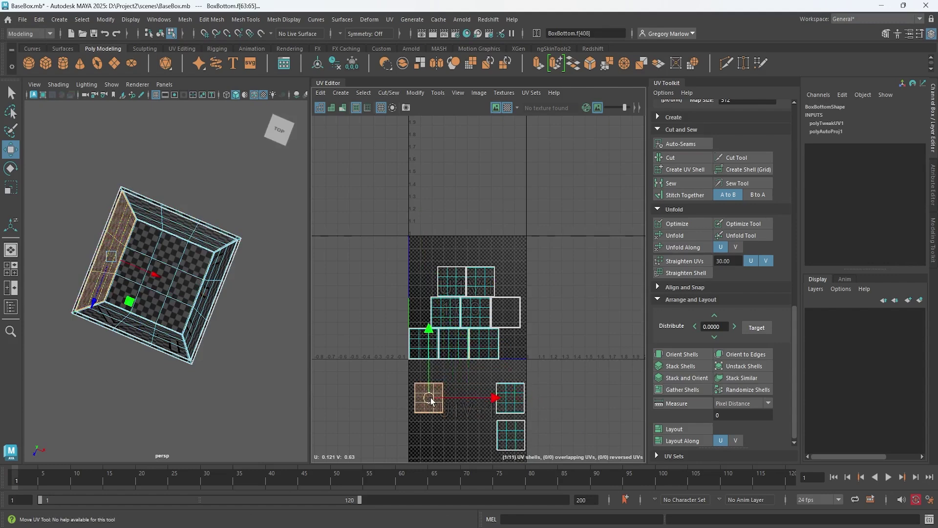
click(449, 285)
drag(450, 285, 464, 404)
click(481, 289)
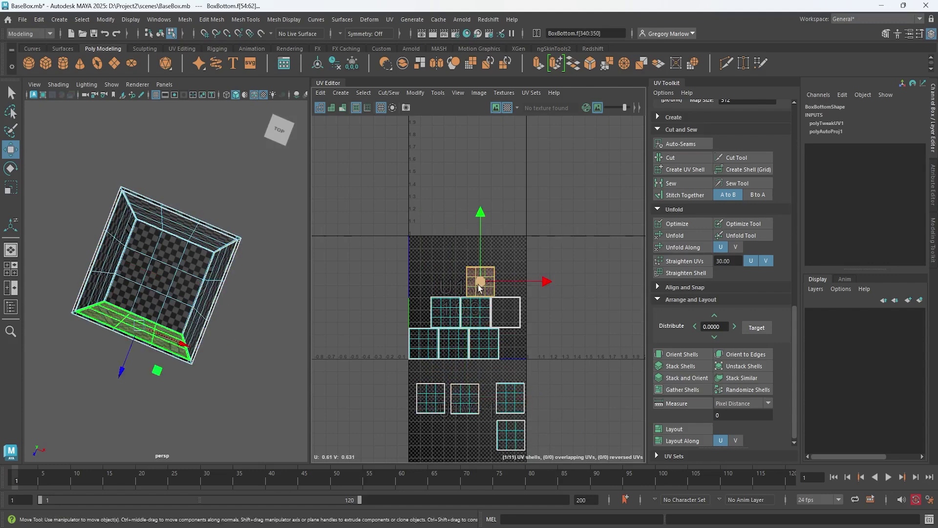
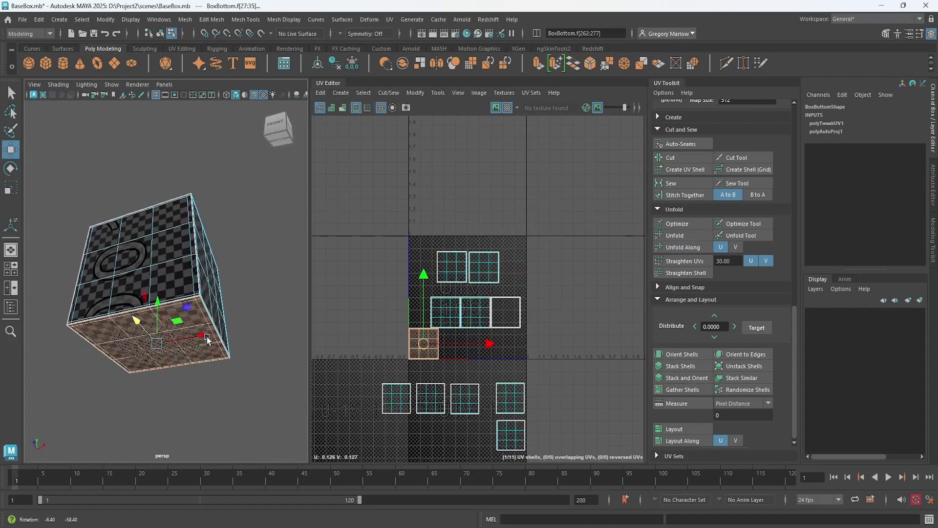
Drag the bottom-face shell left of 0–1 and line the side and top shells up in a row.
drag(424, 344, 354, 342)
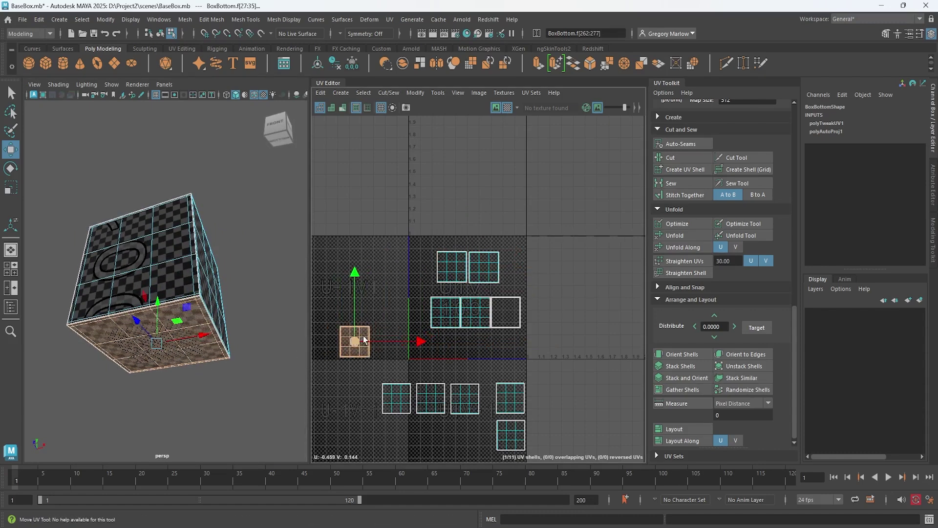
click(445, 318)
drag(445, 319, 413, 273)
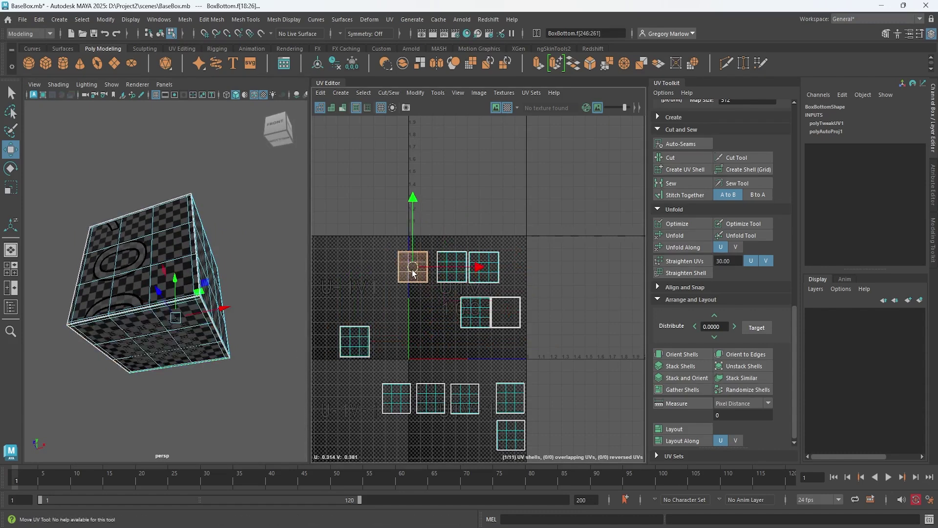
click(475, 318)
drag(476, 319, 380, 274)
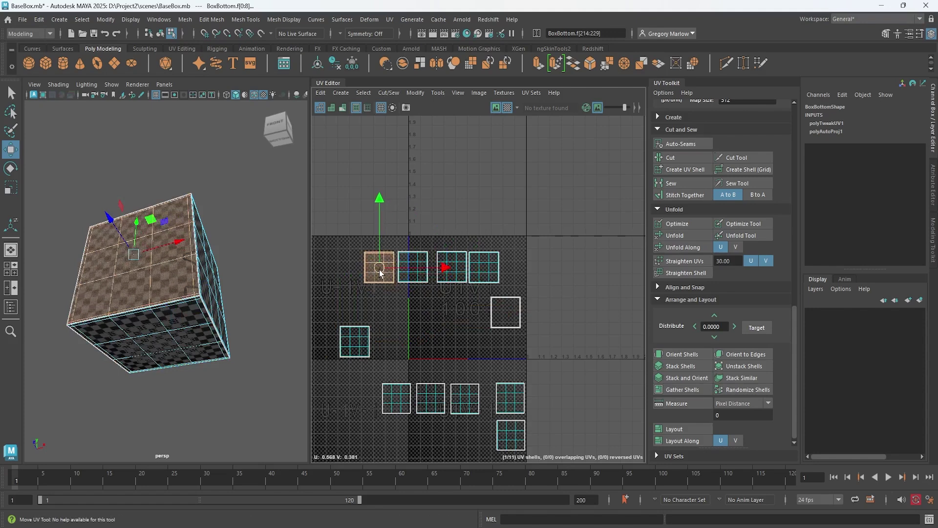
click(503, 320)
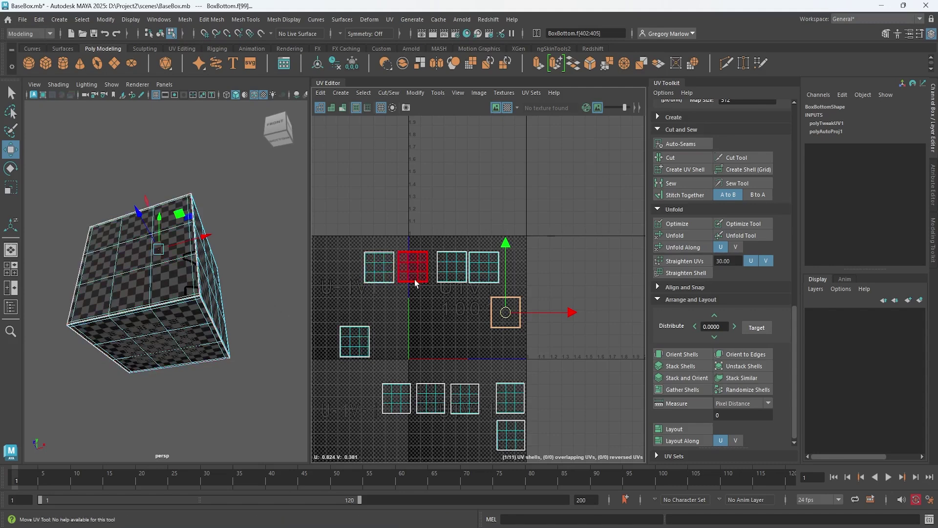
scroll(382, 281, up, 2)
scroll(384, 284, up, 3)
scroll(385, 286, down, 3)
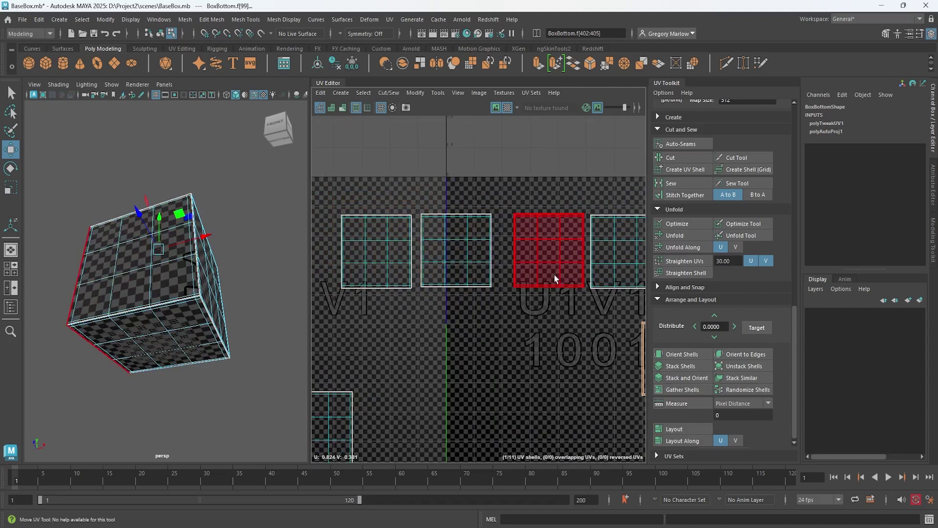
Switch the UV Editor to Edge mode and pick a shell border edge.
alt+drag(238, 273, 261, 325)
right_click(394, 264)
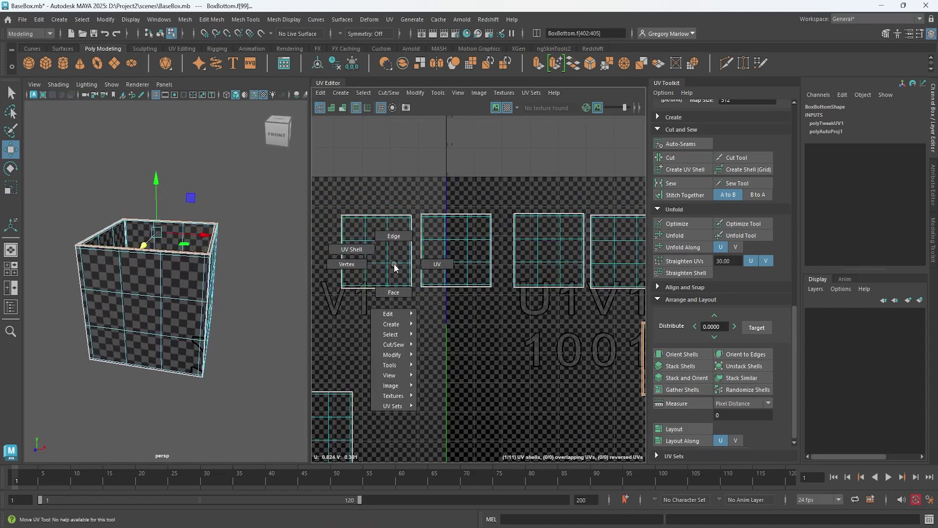
click(394, 236)
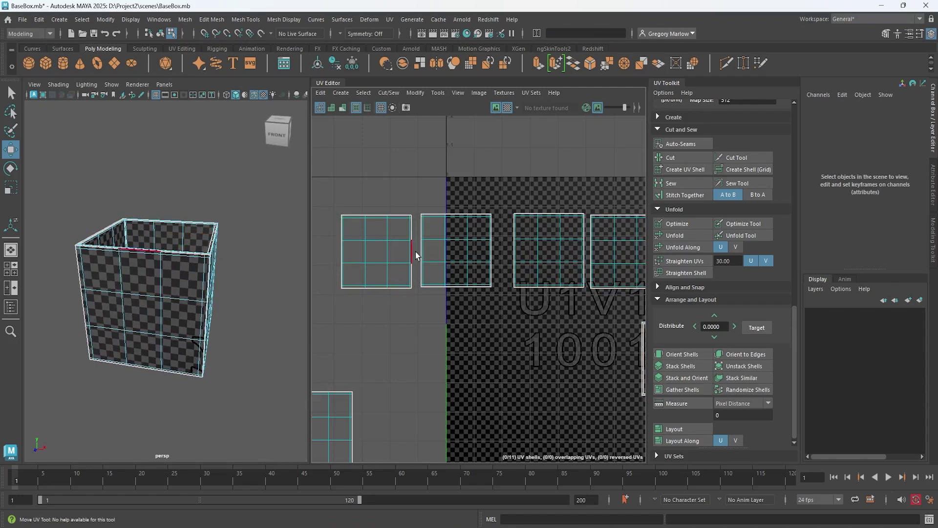
click(411, 229)
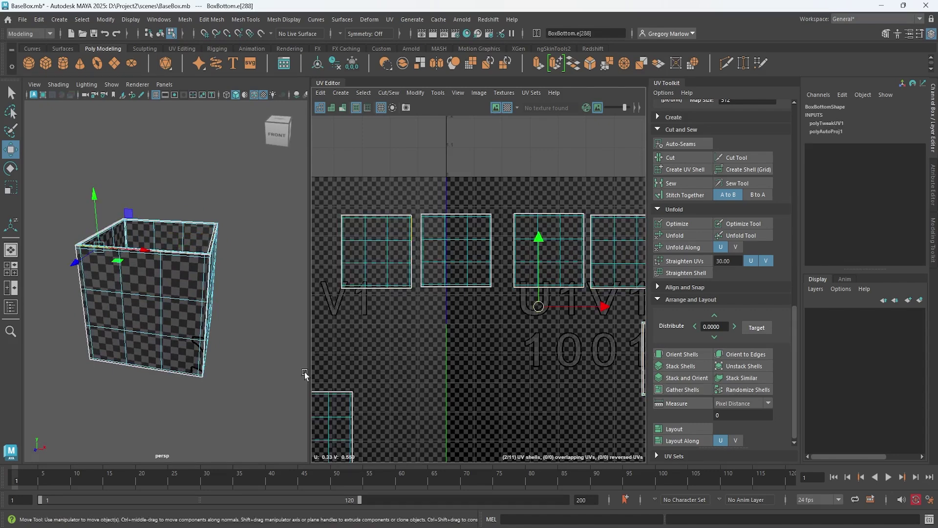
Inspect the box's top rim, then select the left side-face UV shell in Face mode.
alt+drag(135, 330, 131, 337)
alt+middle_drag(131, 337, 189, 351)
alt+right_drag(189, 351, 240, 315)
alt+drag(240, 314, 211, 316)
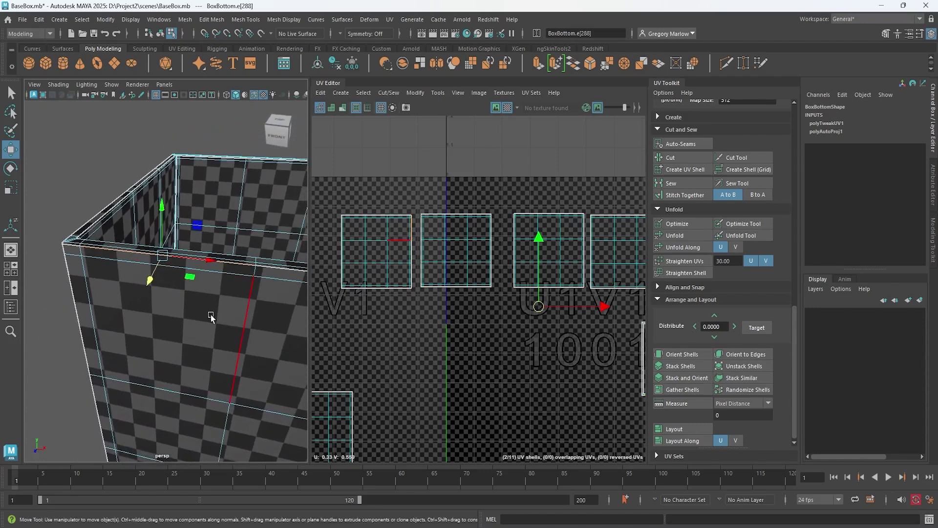
scroll(446, 348, down, 2)
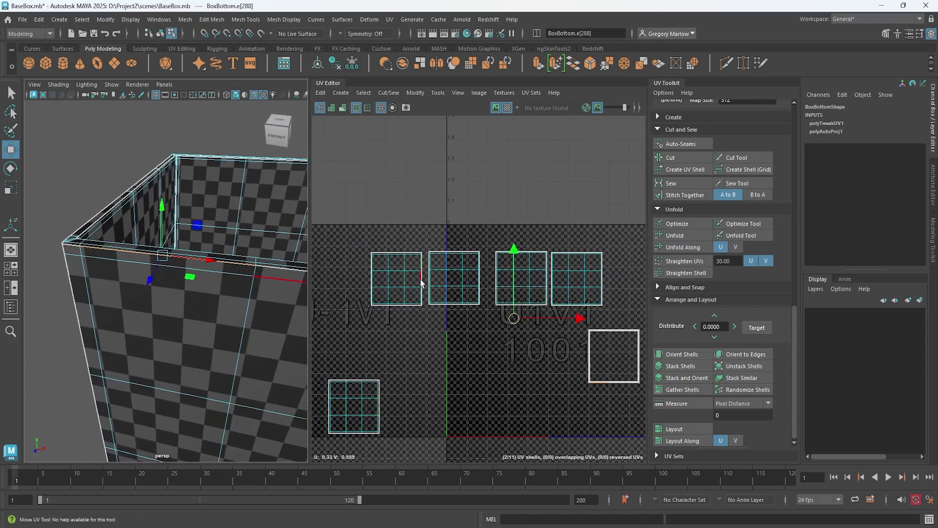
right_drag(398, 286, 346, 270)
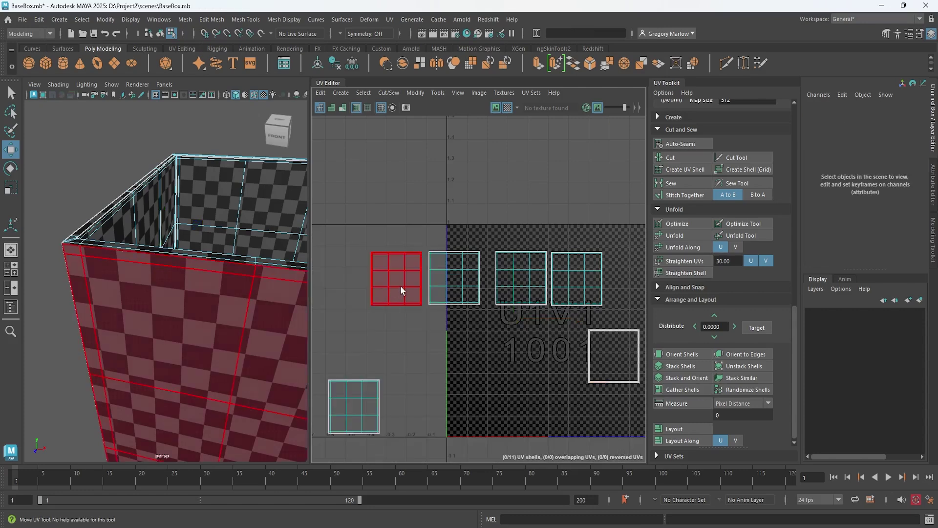
click(401, 287)
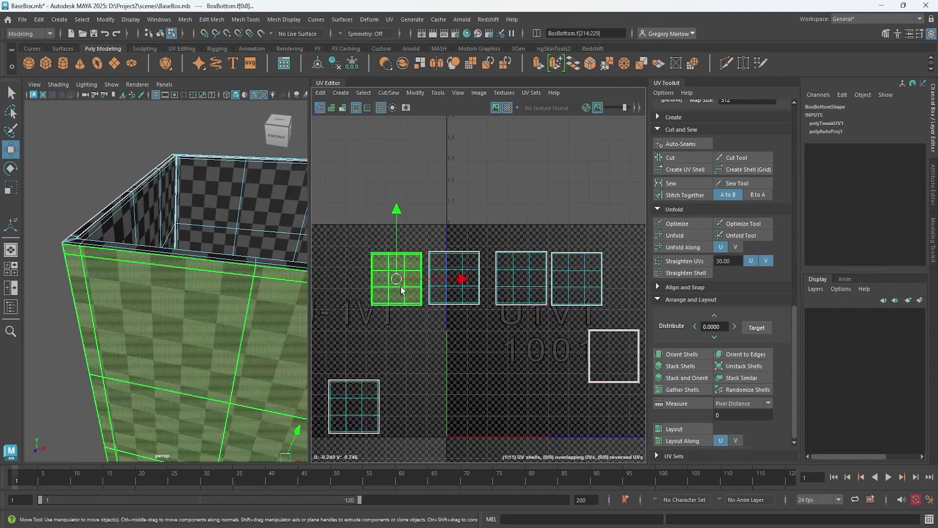
Back in Edge mode, pick border edges to find the seam between the second and third side shells.
right_click(407, 306)
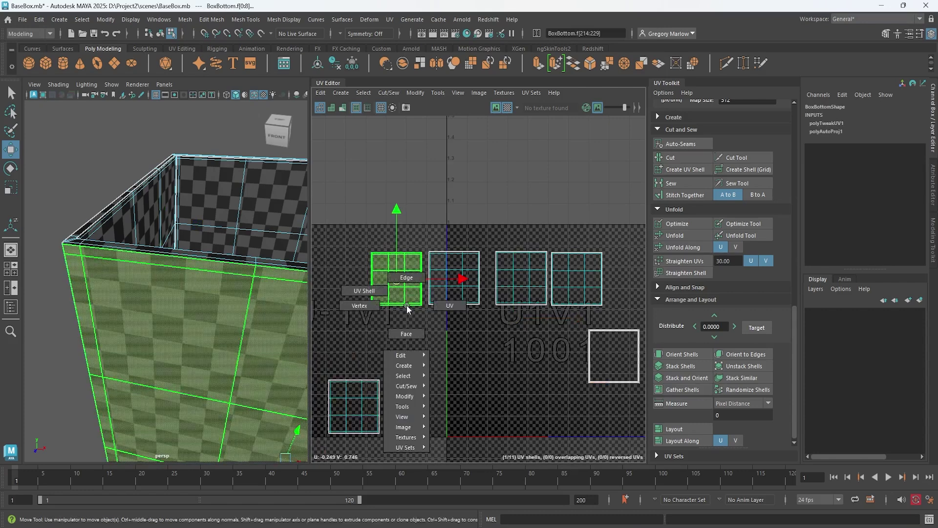
right_drag(406, 305, 406, 278)
click(387, 309)
click(381, 307)
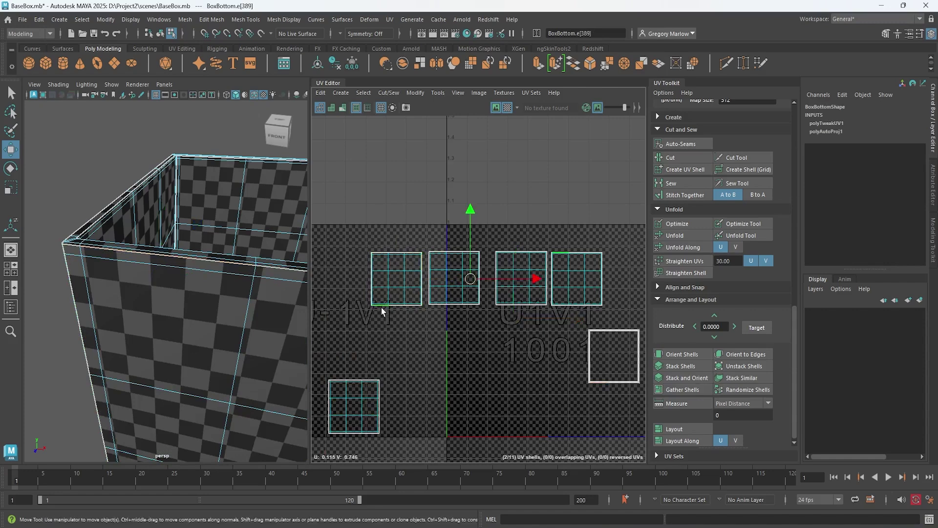
alt+drag(141, 364, 107, 349)
alt+right_drag(107, 349, 121, 332)
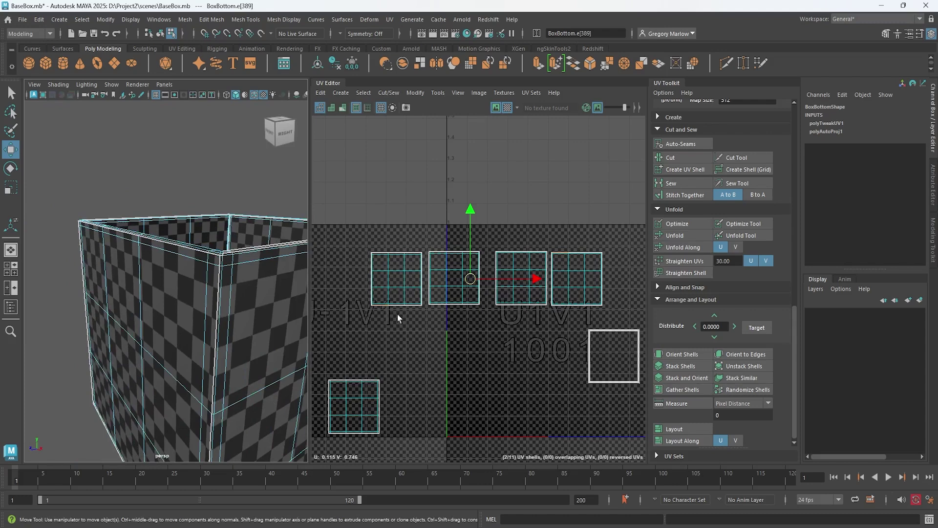
click(422, 281)
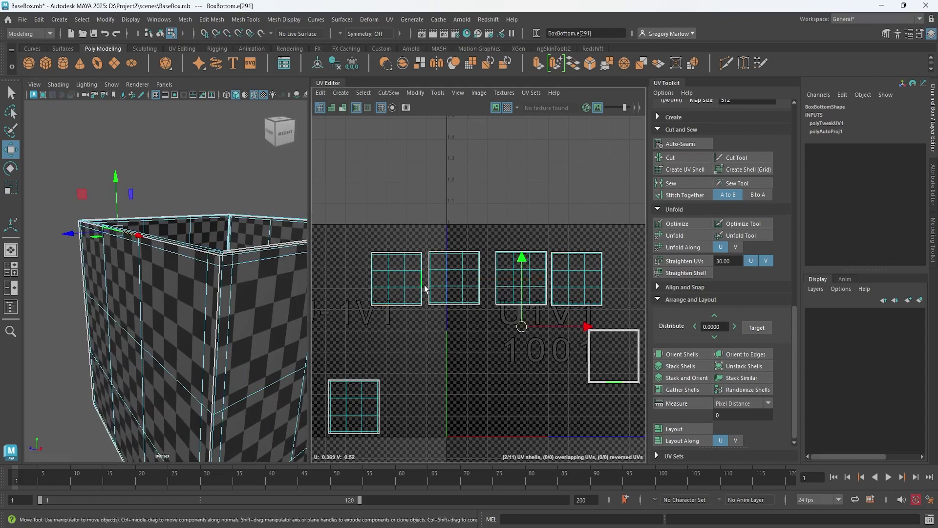
click(412, 317)
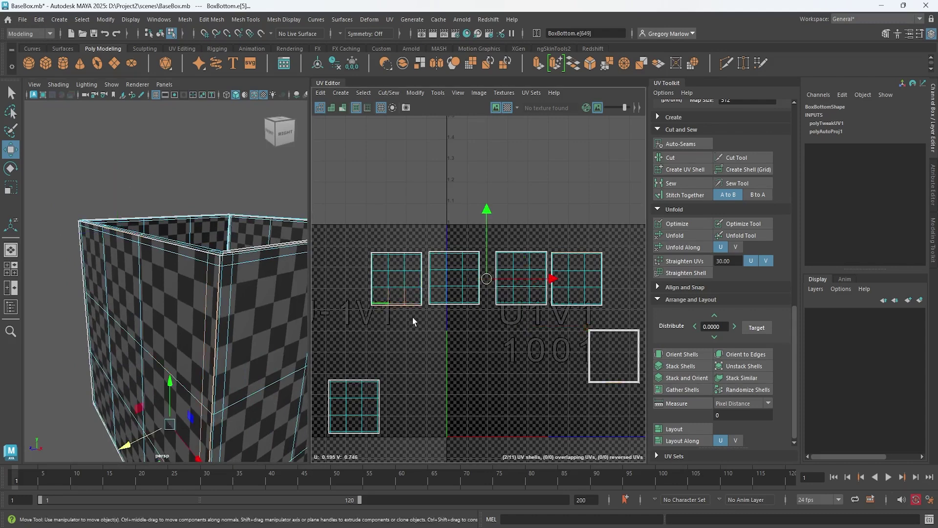
alt+drag(296, 357, 215, 222)
scroll(407, 319, up, 5)
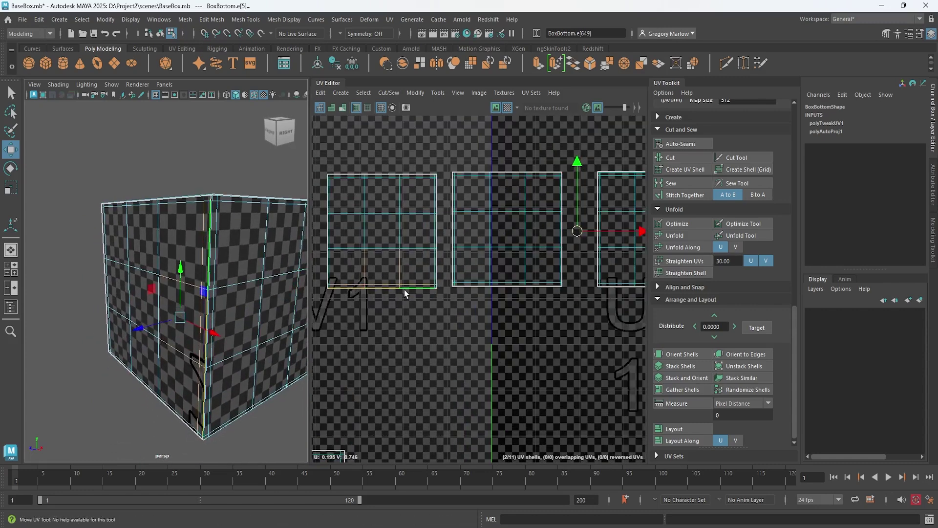
Select the right side shell, then the left and rightmost UV shells in turn.
alt+middle_drag(475, 332, 223, 377)
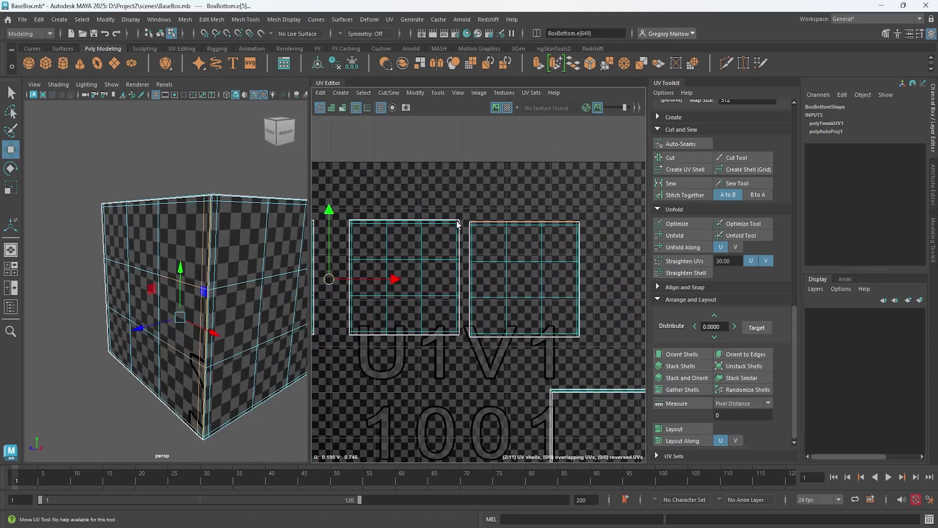
right_drag(509, 288, 473, 271)
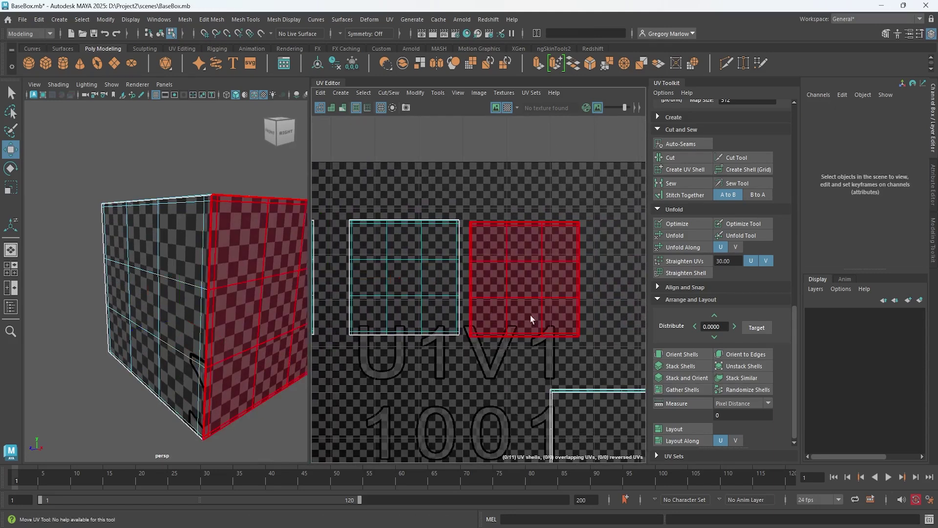
click(542, 298)
scroll(392, 344, down, 5)
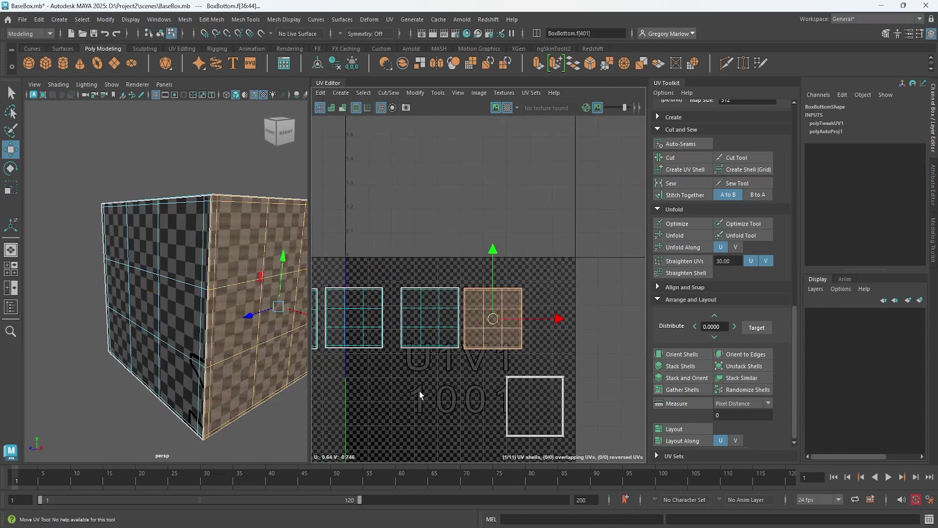
click(383, 311)
click(599, 310)
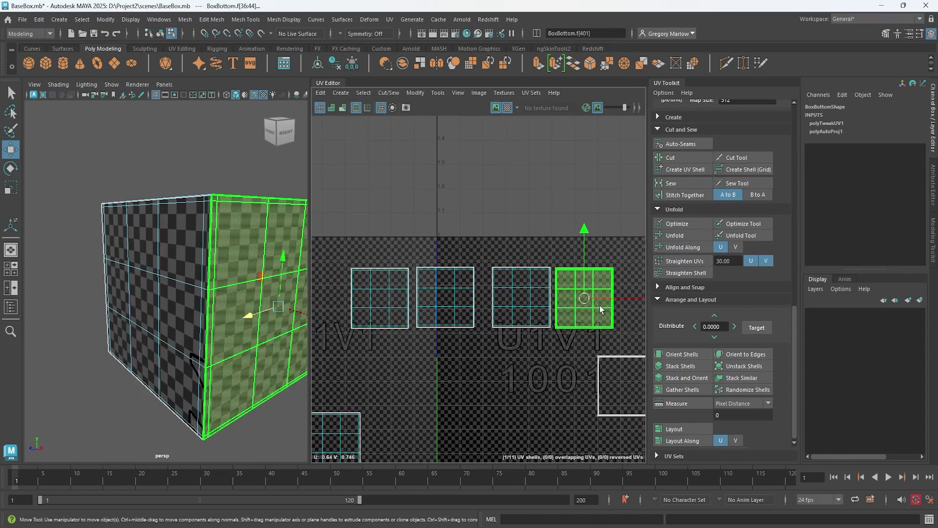
click(390, 315)
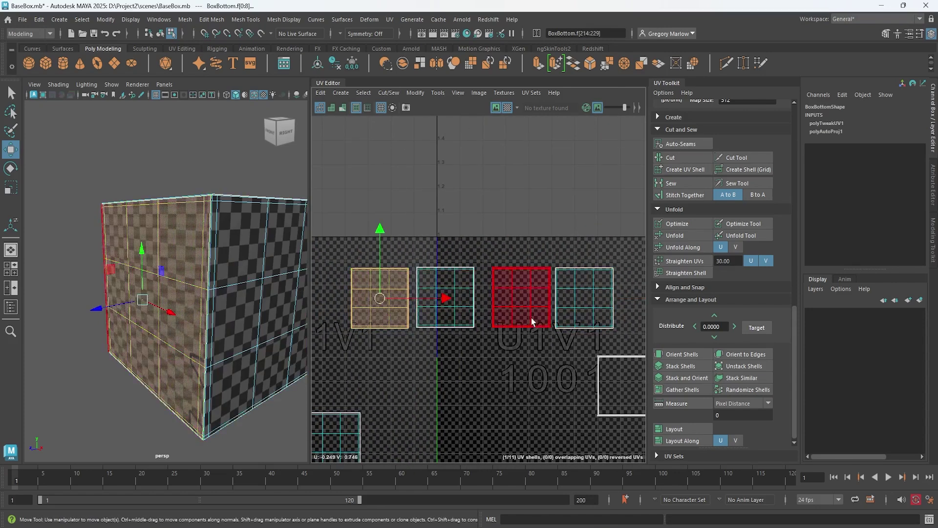
In Edge mode, marquee-select the shell's top border edges and shift-add the top corner edge.
right_click(573, 301)
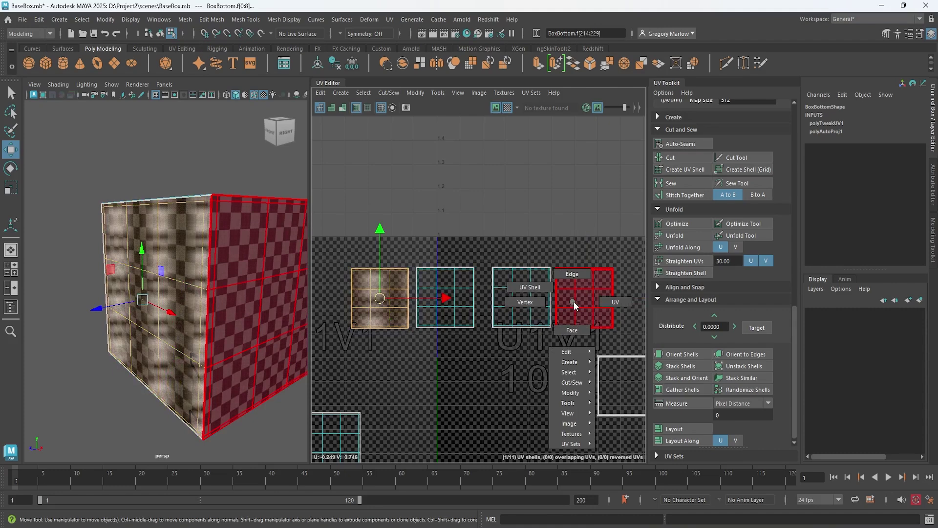
right_drag(573, 302, 571, 277)
scroll(562, 269, up, 6)
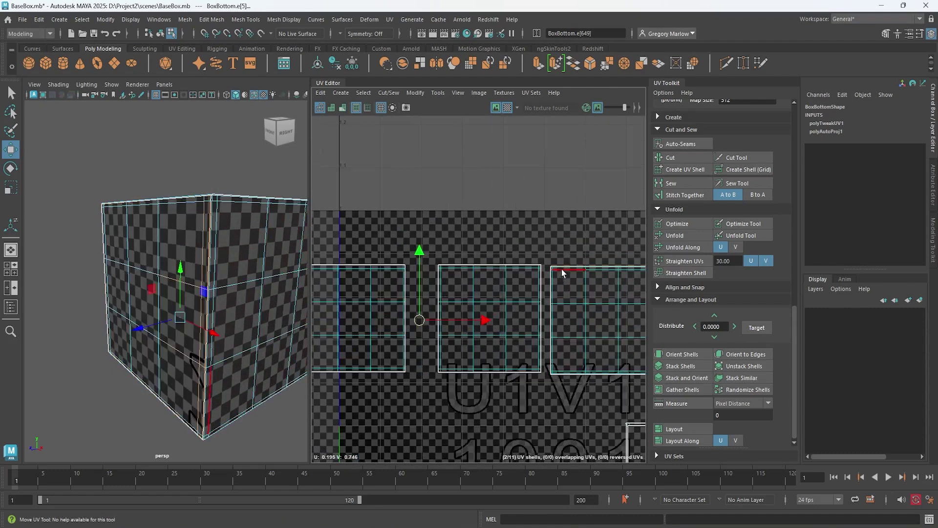
scroll(562, 269, up, 3)
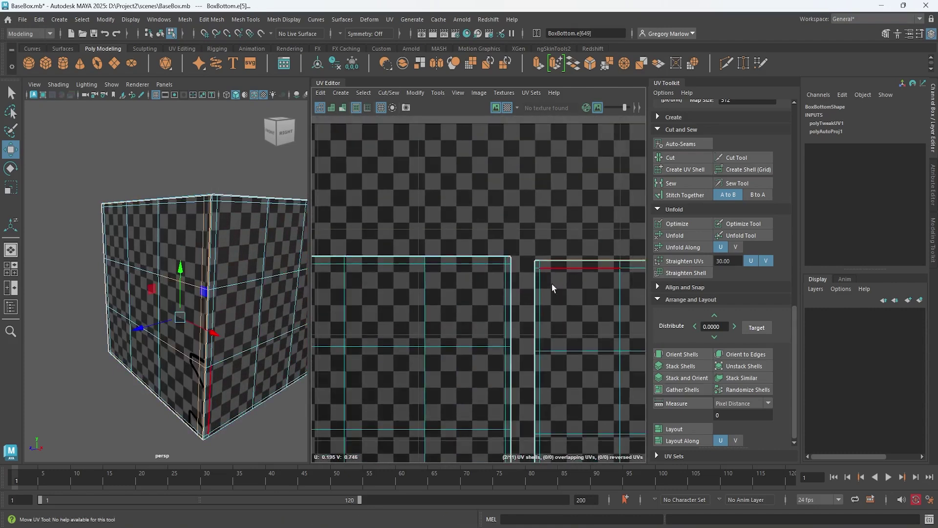
alt+middle_drag(555, 325, 478, 329)
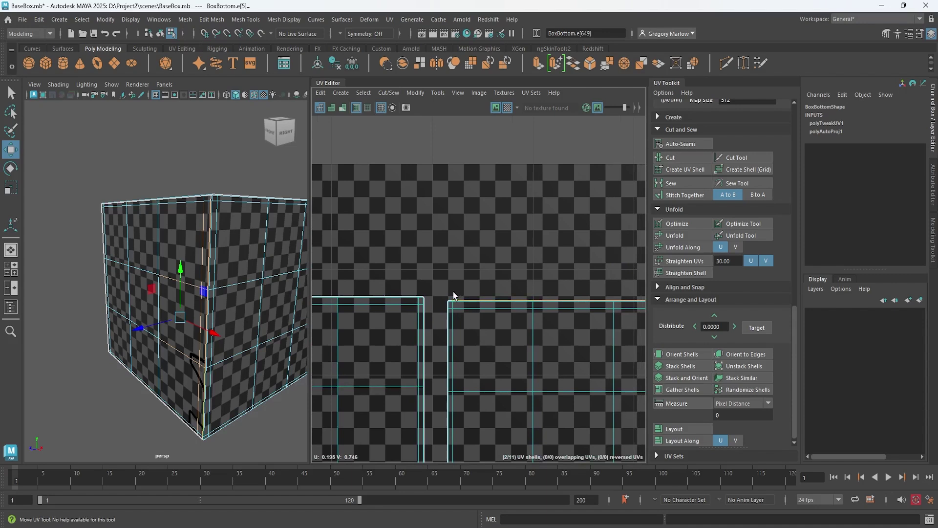
drag(477, 305, 629, 314)
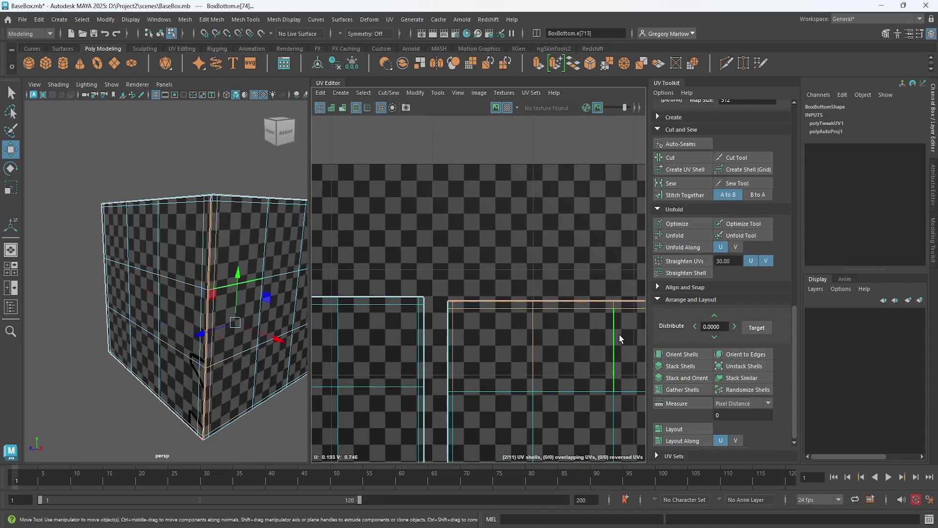
alt+middle_drag(615, 338, 478, 345)
scroll(580, 323, up, 5)
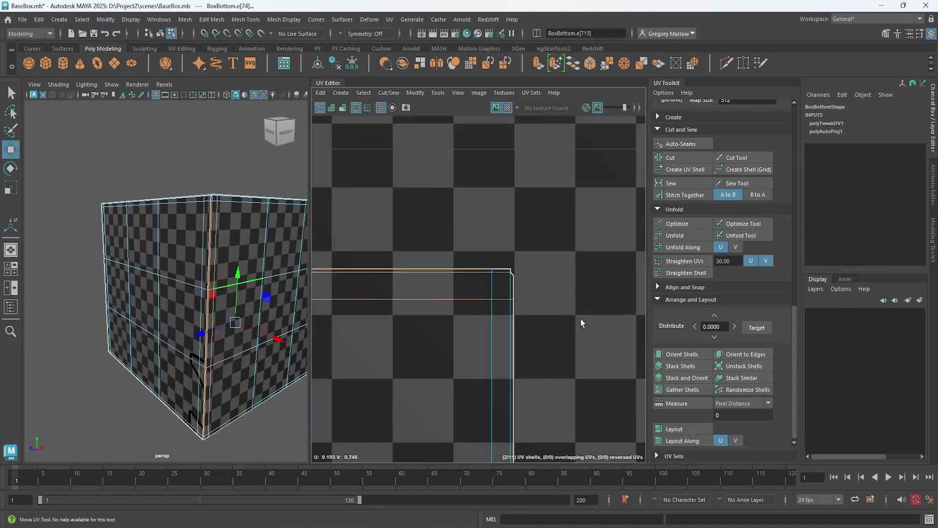
shift+click(497, 271)
scroll(469, 324, down, 3)
scroll(468, 326, down, 6)
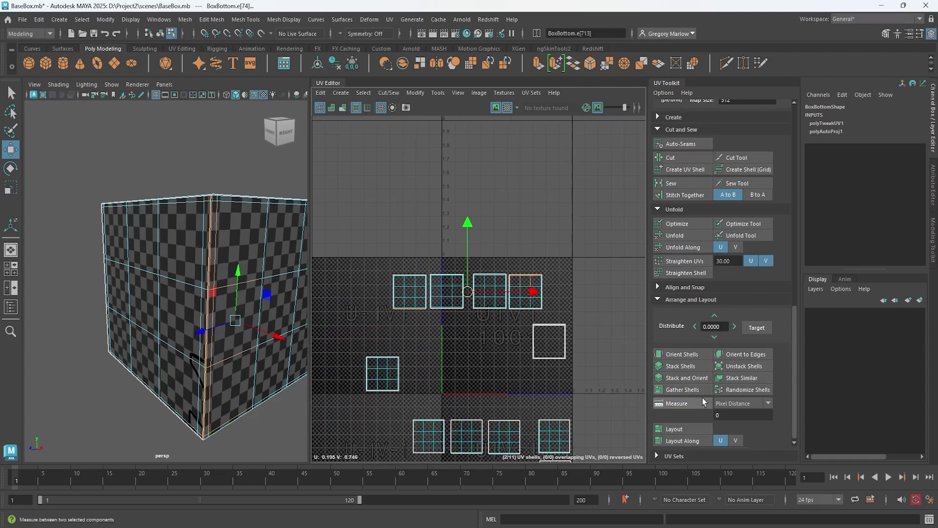
Collapse the UV Toolkit sections, try Sew on the selected edges, and undo it.
scroll(707, 402, up, 2)
click(666, 331)
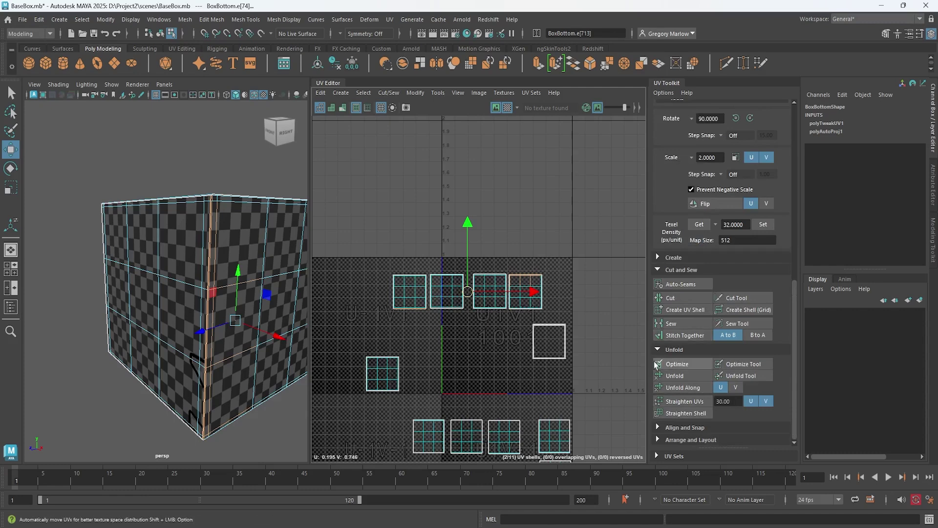
click(664, 350)
click(660, 336)
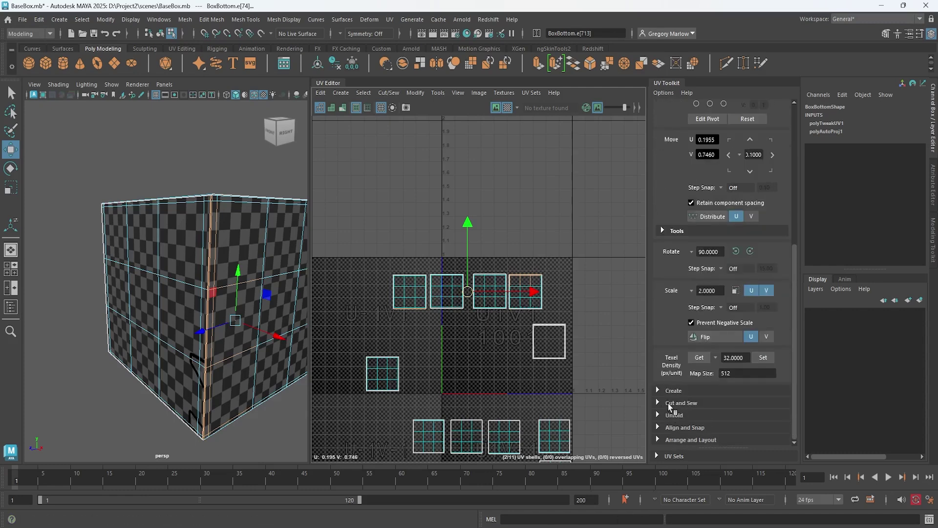
click(669, 404)
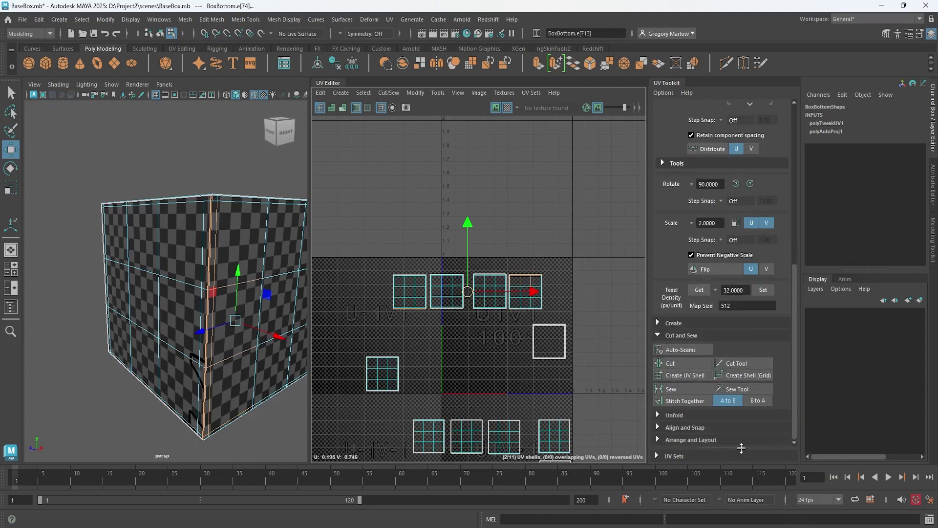
click(682, 391)
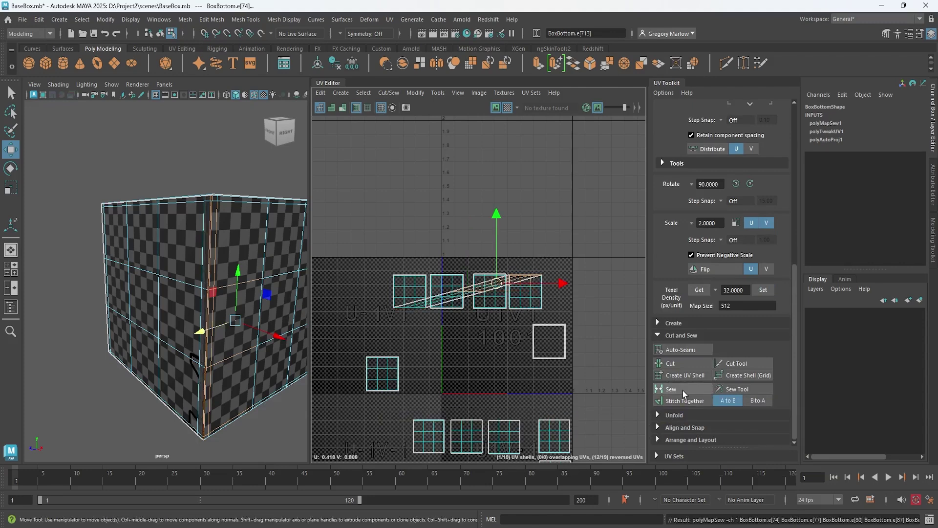
key(ctrl+z)
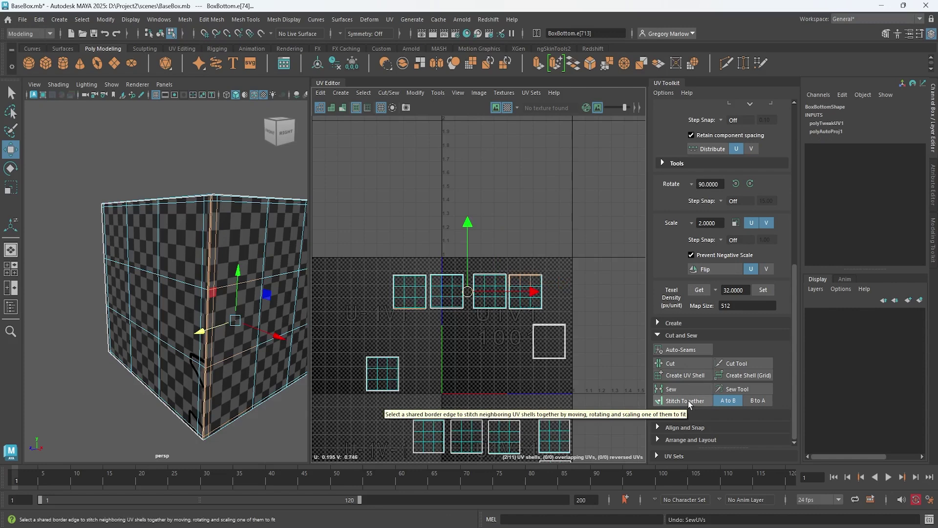
Stitch Together the neighbouring side shells along the selected edge and select the result.
click(689, 402)
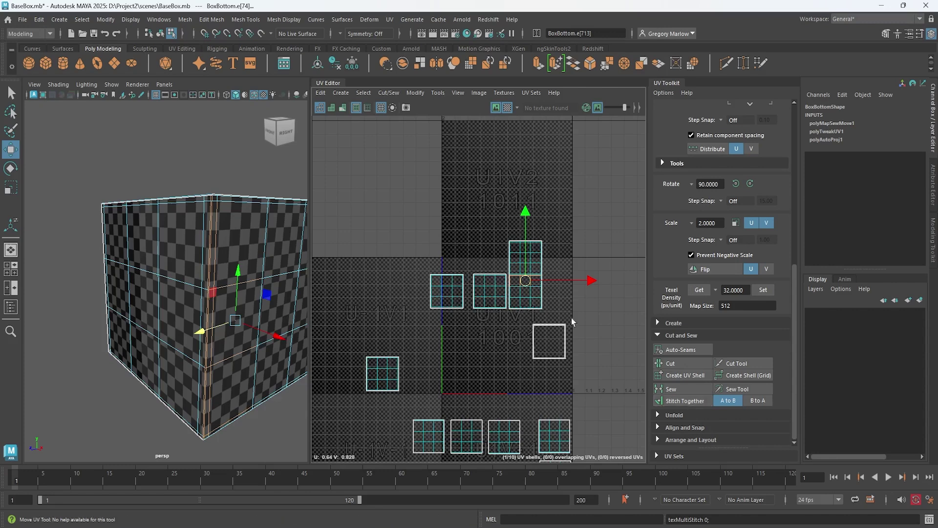
right_drag(526, 296, 483, 287)
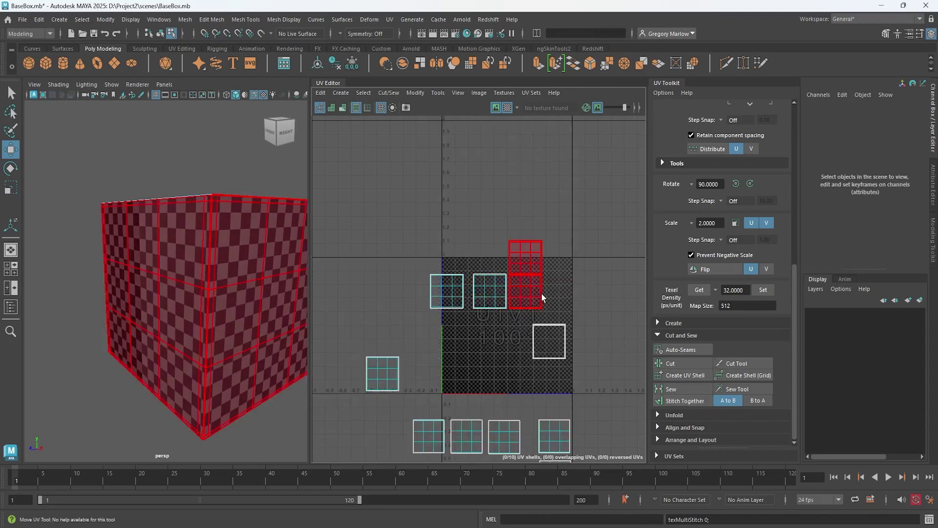
click(531, 297)
scroll(136, 327, down, 5)
scroll(136, 327, up, 3)
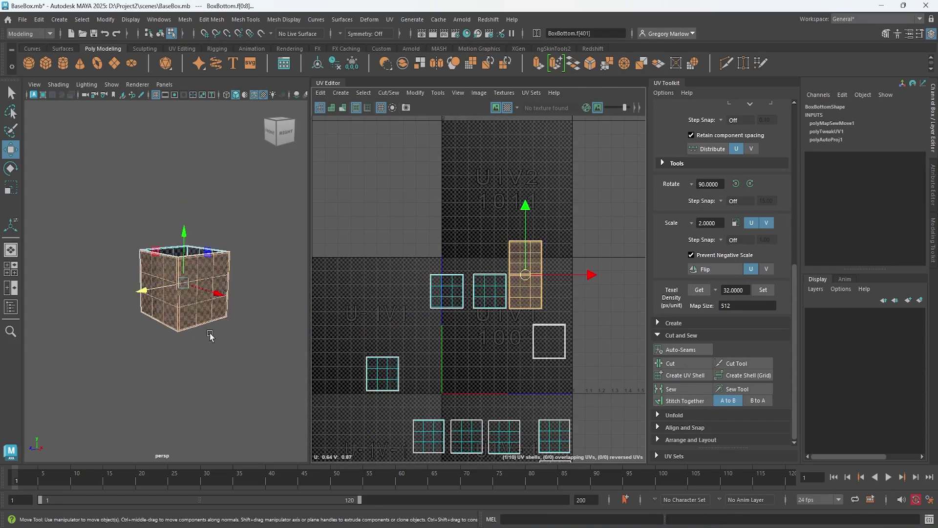
alt+drag(136, 327, 205, 341)
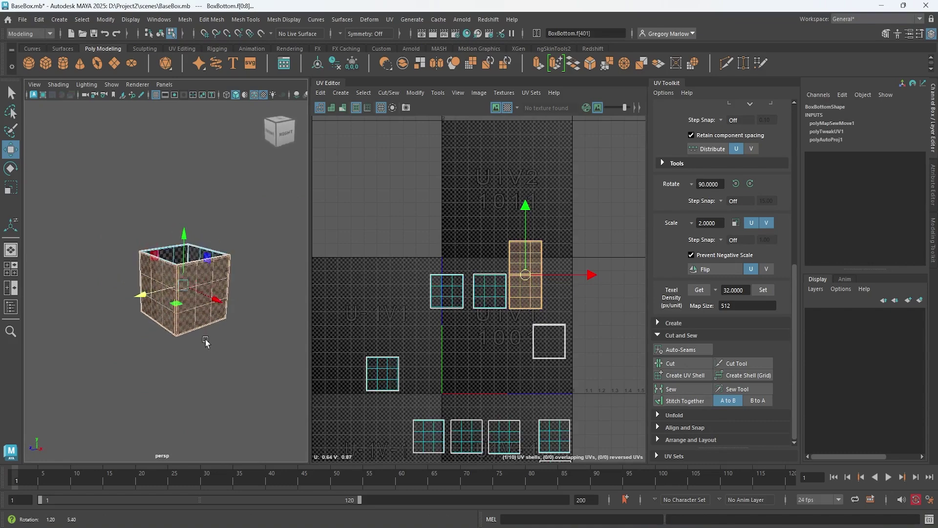
alt+right_drag(341, 302, 444, 331)
alt+middle_drag(444, 331, 290, 339)
alt+right_drag(415, 307, 482, 343)
Select further shared border edges and stitch the remaining side shells into a tall column.
alt+middle_drag(482, 343, 445, 350)
mouse_move(437, 322)
right_down()
mouse_move(428, 302)
mouse_move(437, 308)
right_up()
click(433, 322)
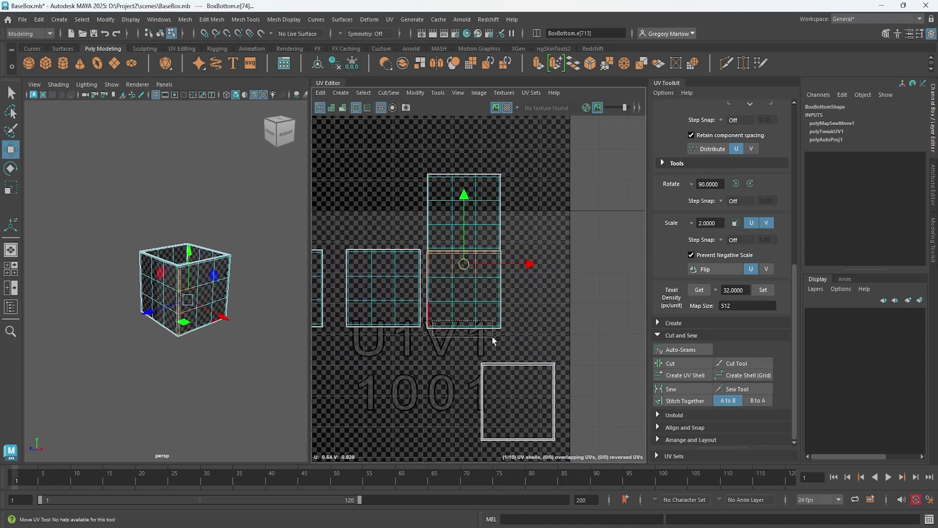
drag(492, 336, 494, 336)
click(685, 400)
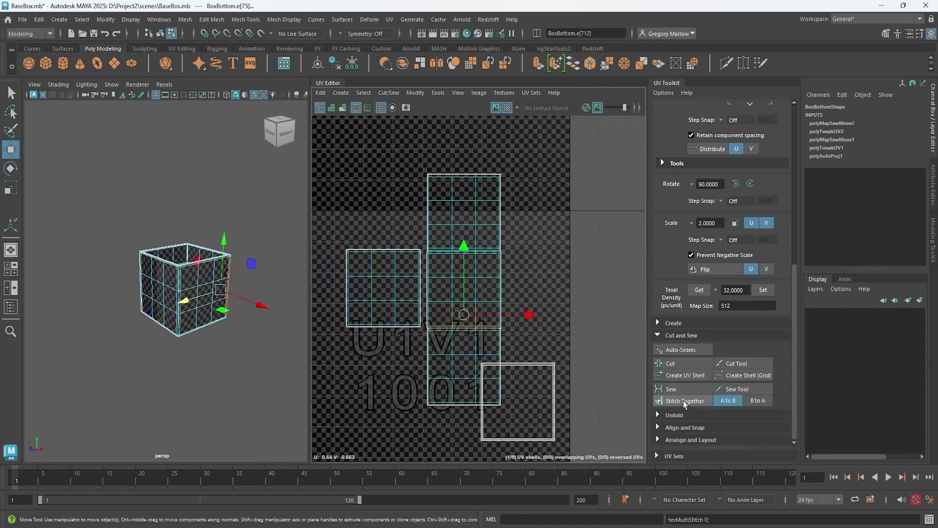
alt+middle_drag(418, 388, 507, 384)
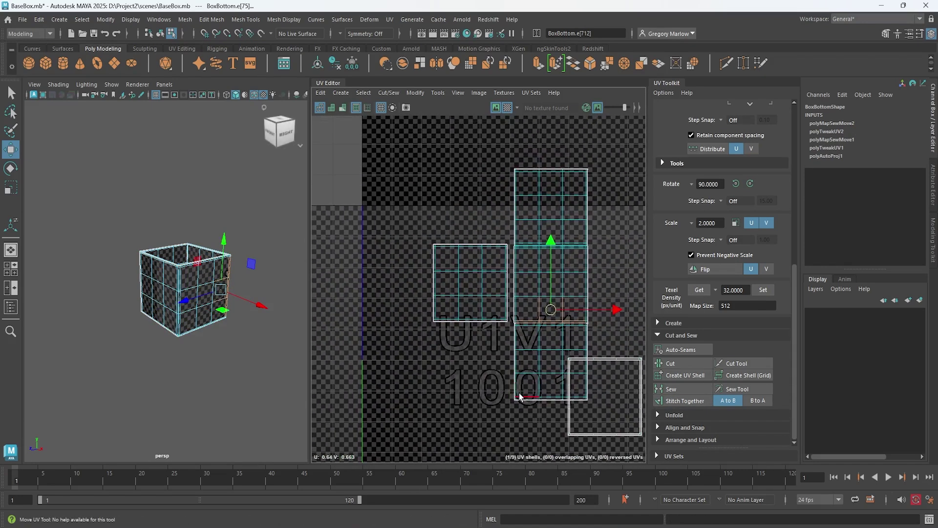
drag(485, 253, 495, 254)
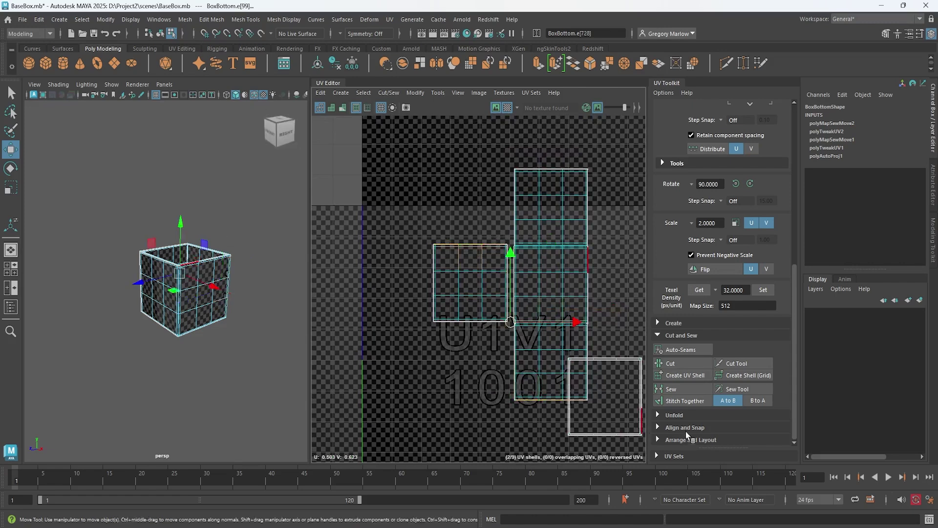
click(683, 402)
Select the tall stitched strip as a shell and move it up and to the left.
right_drag(548, 326, 519, 317)
click(546, 308)
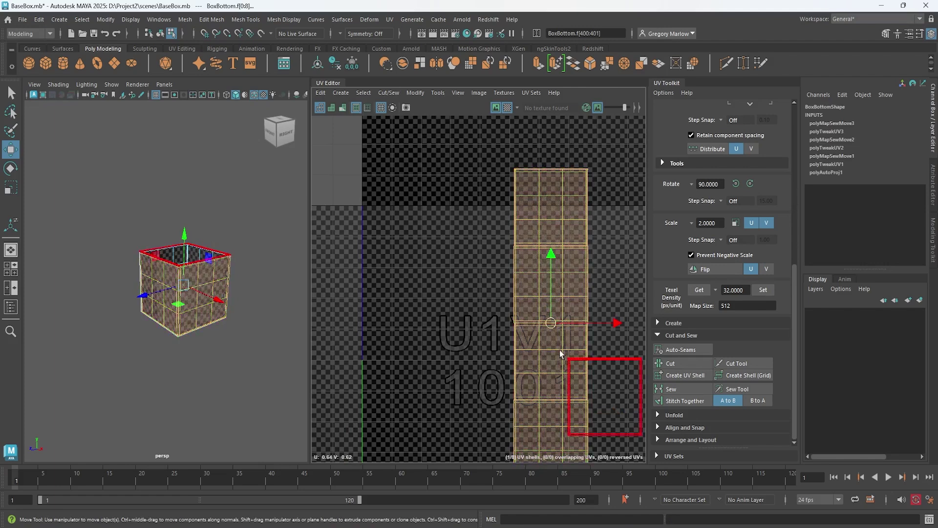
drag(549, 323, 444, 296)
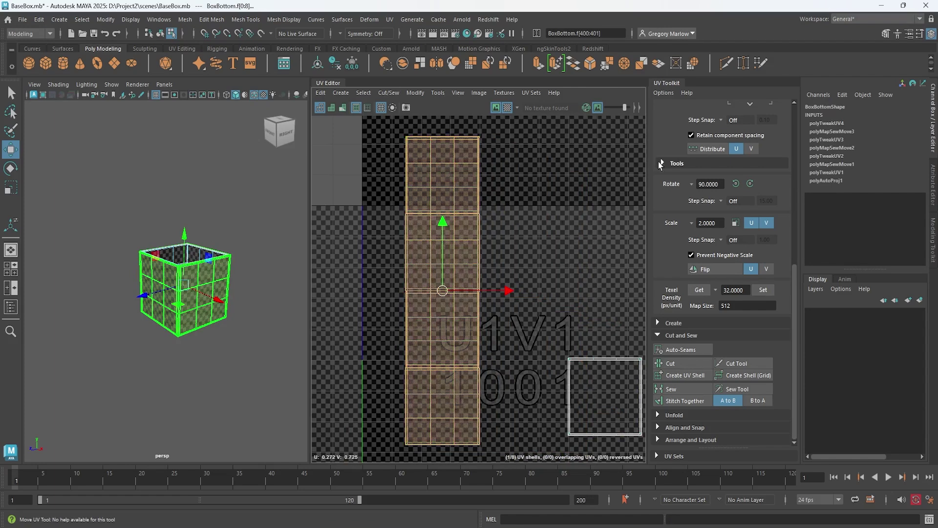
Rotate the stitched side strip 90 degrees counter-clockwise using the Transform section's rotate button.
scroll(664, 166, up, 4)
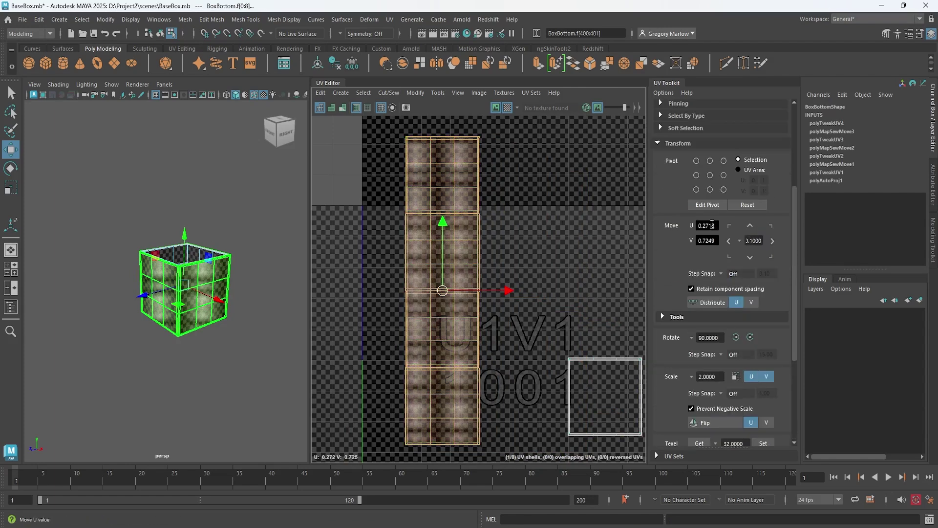
click(657, 144)
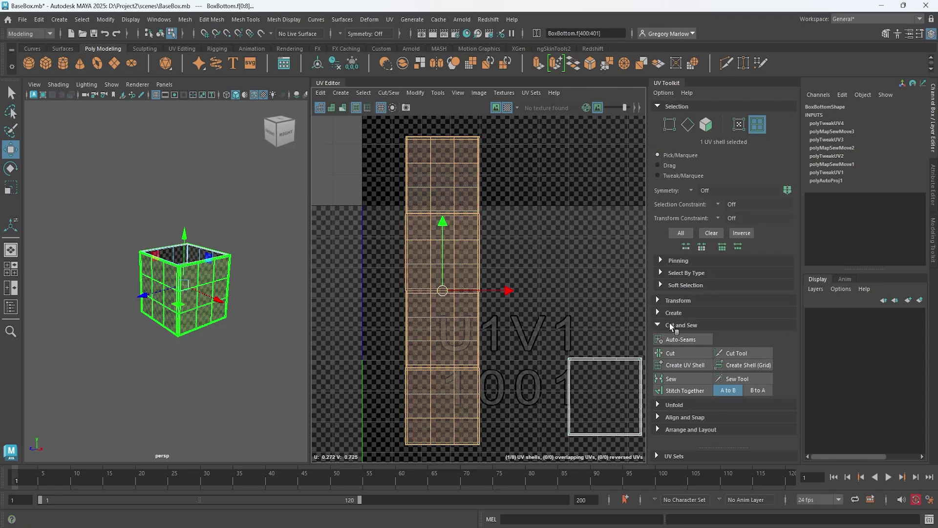
click(666, 301)
scroll(677, 342, down, 3)
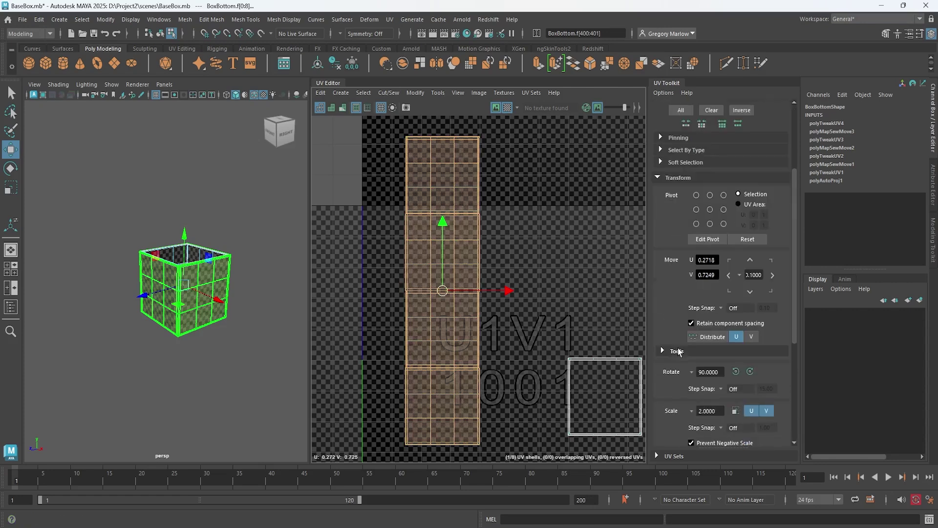
scroll(678, 350, up, 1)
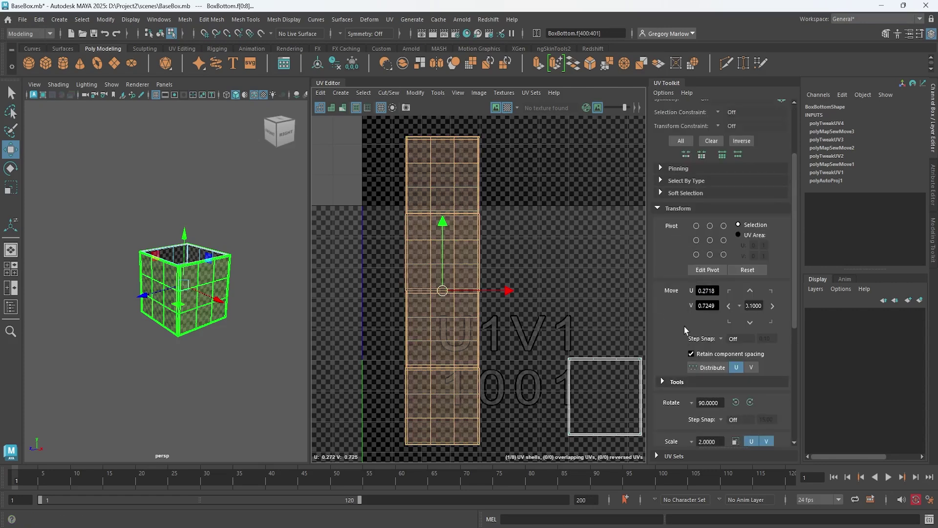
scroll(685, 327, down, 2)
click(736, 340)
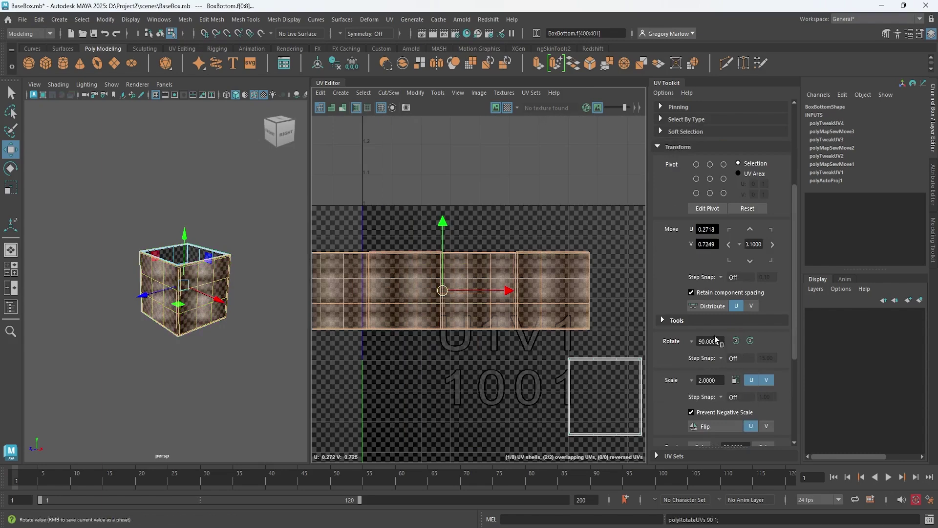
scroll(436, 384, down, 4)
Select the left wall shell's shared border edges, checking them inside the box in 3D.
alt+middle_drag(436, 384, 488, 267)
alt+right_drag(415, 331, 614, 363)
alt+middle_drag(558, 368, 494, 376)
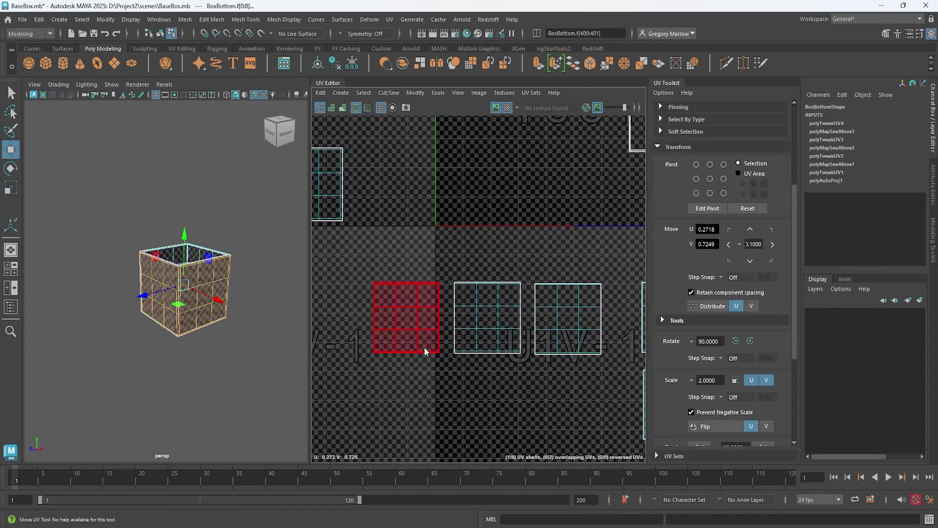
right_drag(424, 347, 400, 341)
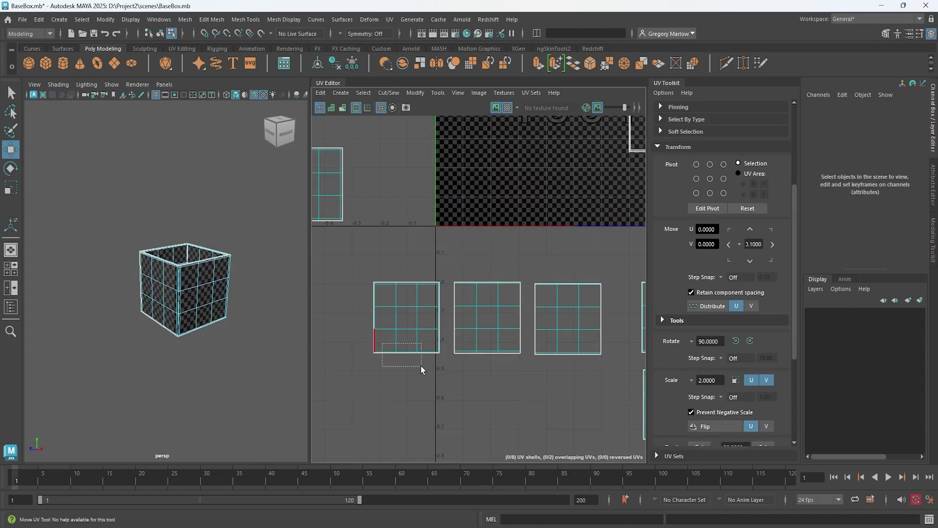
drag(421, 366, 424, 368)
alt+middle_drag(335, 325, 429, 359)
alt+middle_drag(369, 336, 421, 408)
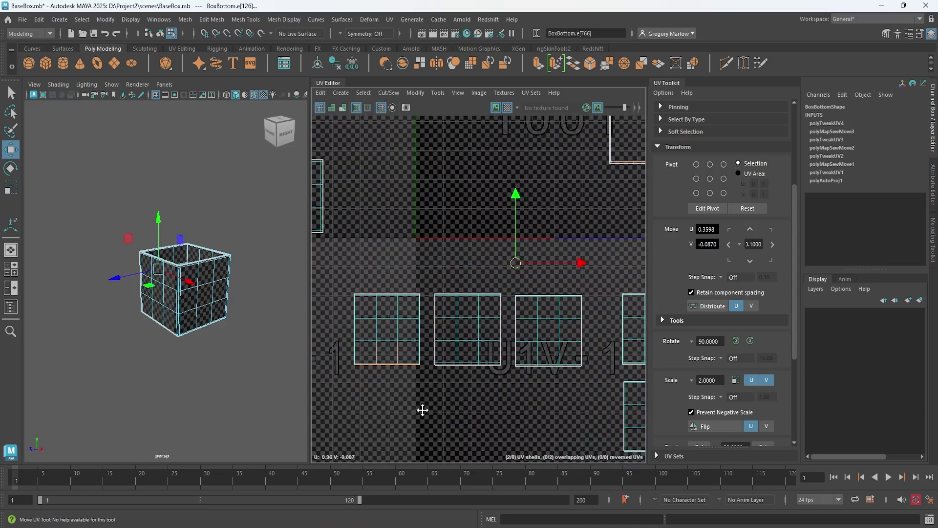
drag(345, 299, 375, 355)
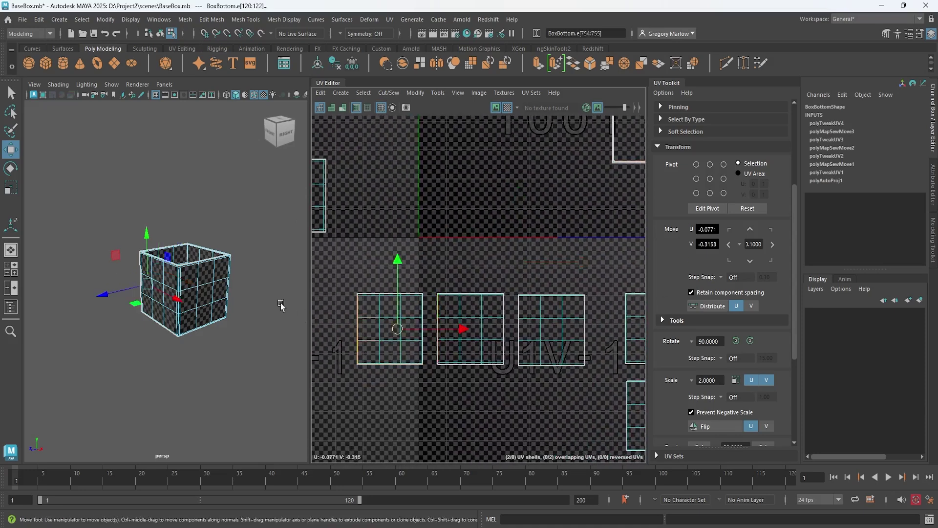
key(f)
alt+drag(246, 294, 132, 320)
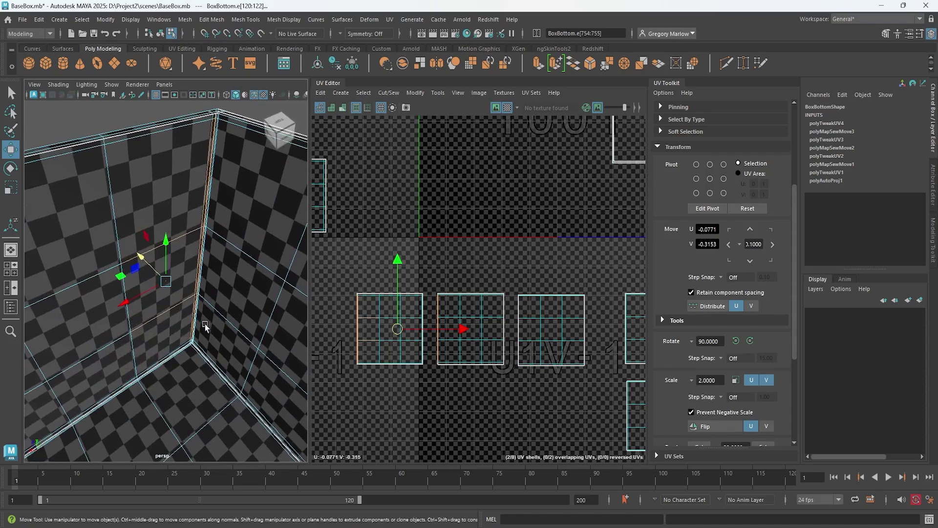
scroll(719, 404, down, 5)
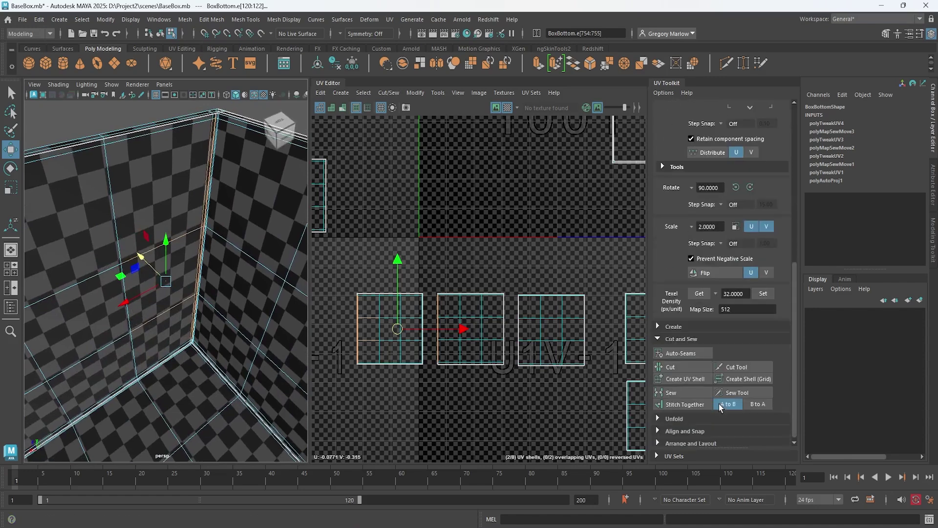
Stitch the left, right and last wall shells onto the strip, then select the whole strip.
click(677, 407)
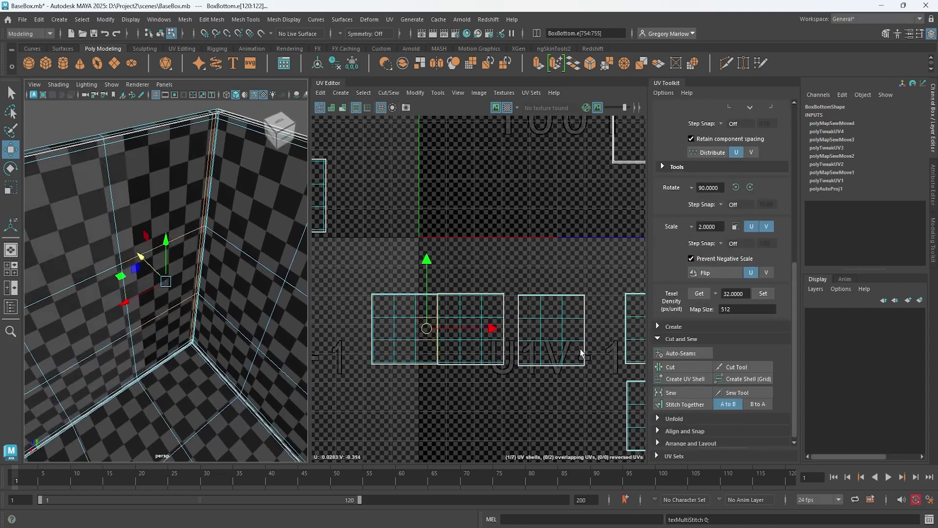
drag(496, 302, 510, 362)
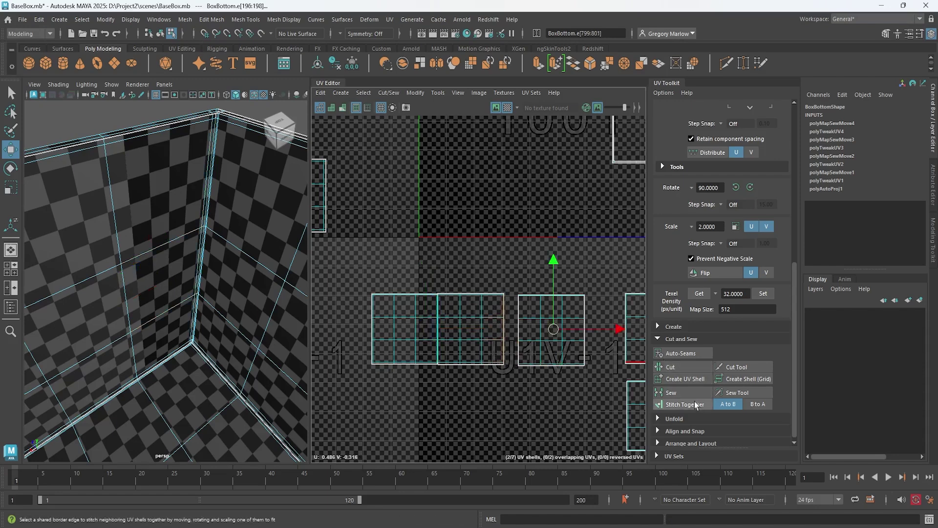
click(684, 404)
drag(591, 340, 587, 368)
click(686, 405)
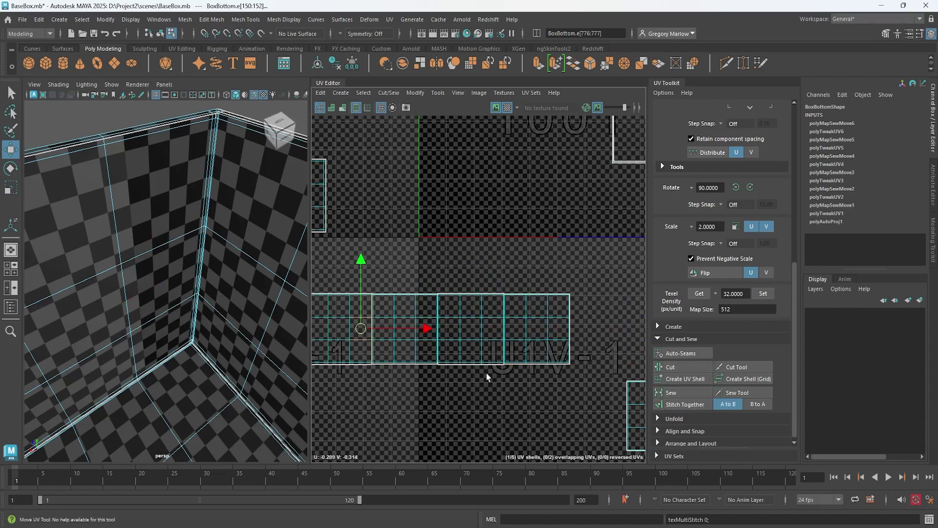
key(a)
right_drag(492, 355, 456, 337)
click(471, 343)
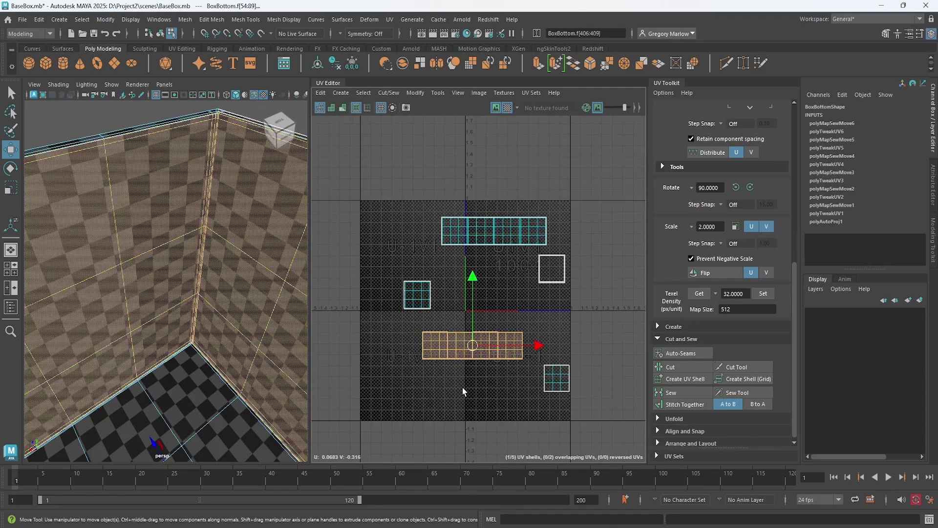
Move the stitched wall strip up into the 0–1 tile.
scroll(447, 362, up, 3)
right_drag(489, 323, 478, 297)
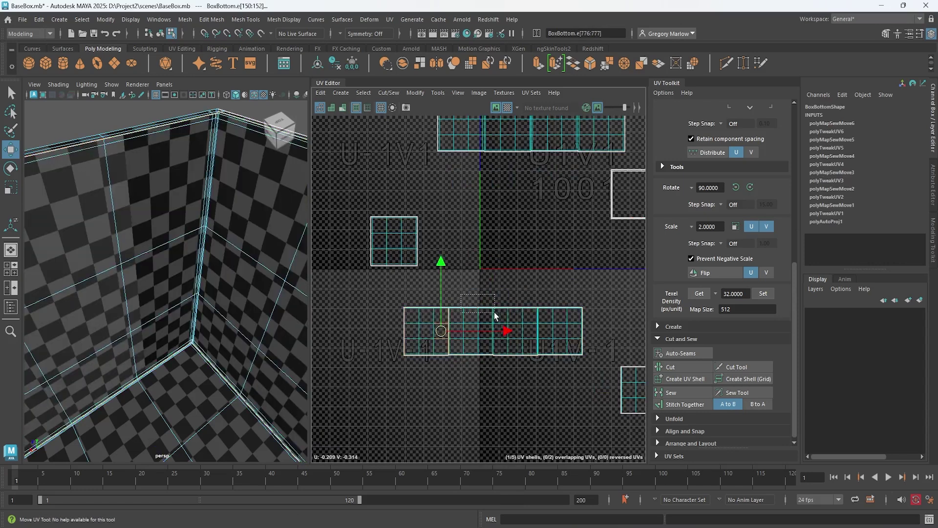
drag(494, 314, 494, 315)
scroll(266, 289, down, 5)
scroll(219, 284, up, 2)
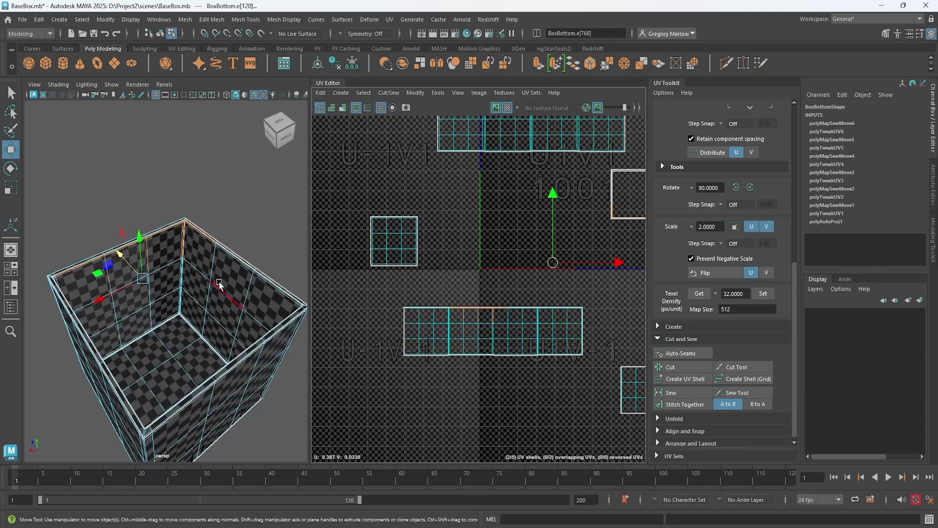
scroll(482, 358, down, 3)
scroll(482, 358, up, 2)
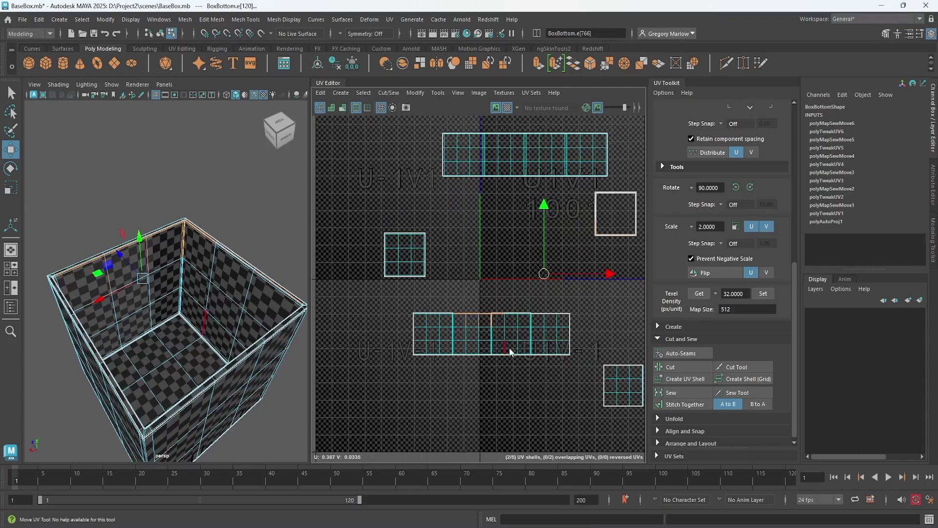
right_drag(509, 350, 481, 340)
click(493, 337)
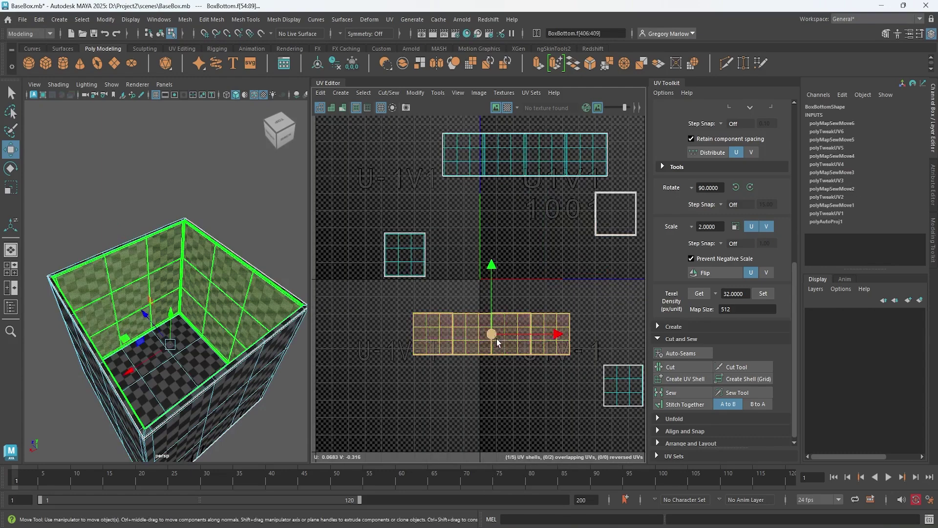
drag(493, 336, 564, 253)
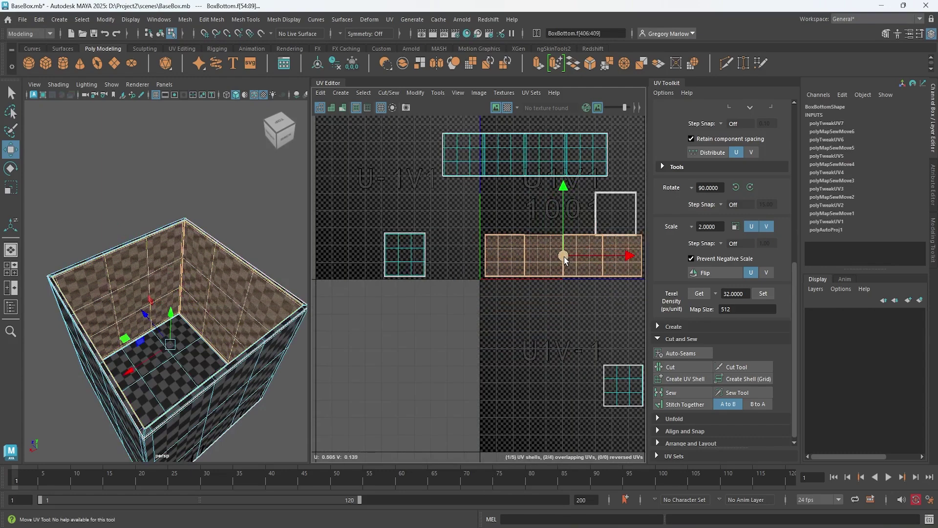
Move the other long wall strip to the top of the tile.
scroll(525, 302, down, 2)
alt+middle_drag(567, 324, 526, 343)
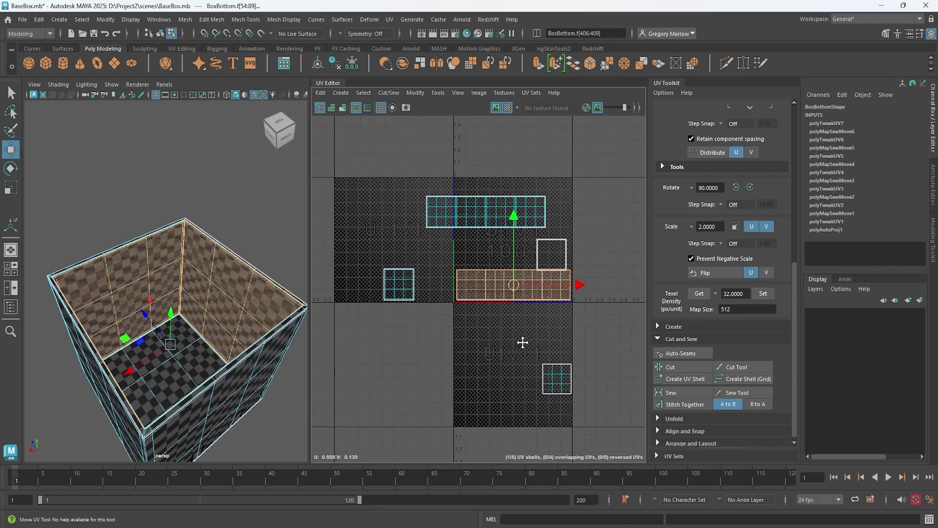
click(560, 387)
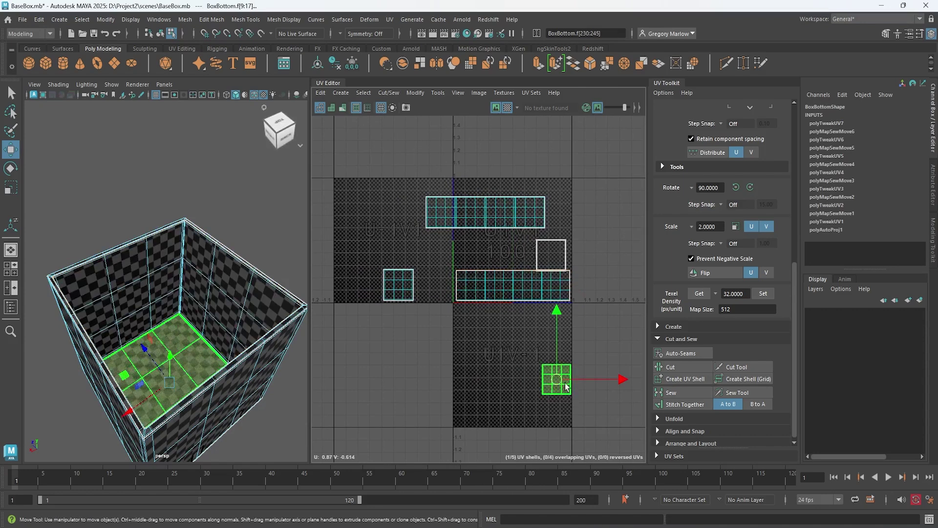
scroll(566, 386, up, 3)
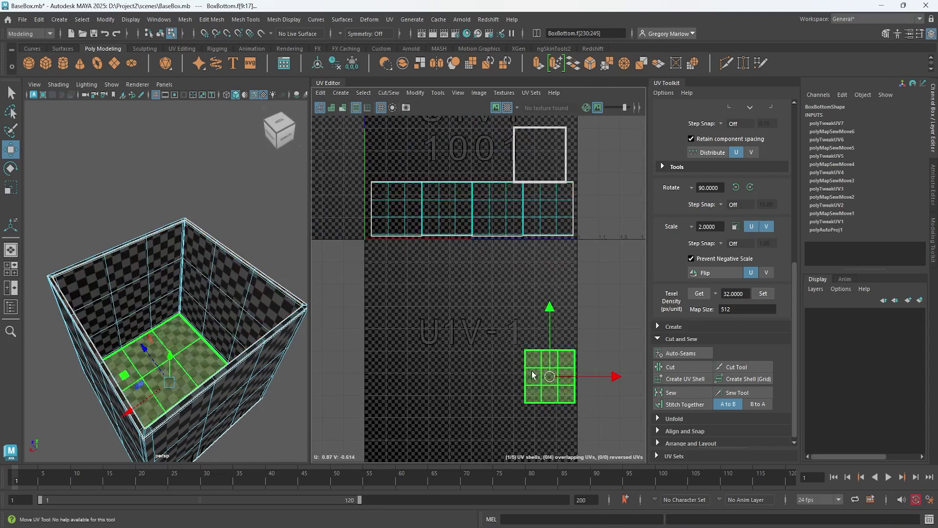
scroll(552, 386, down, 2)
scroll(457, 243, down, 2)
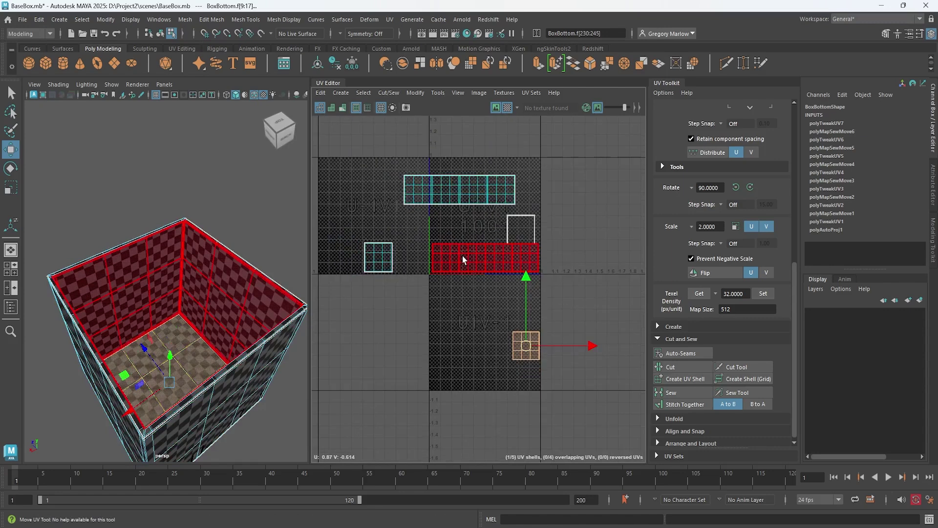
click(477, 190)
drag(477, 191, 491, 180)
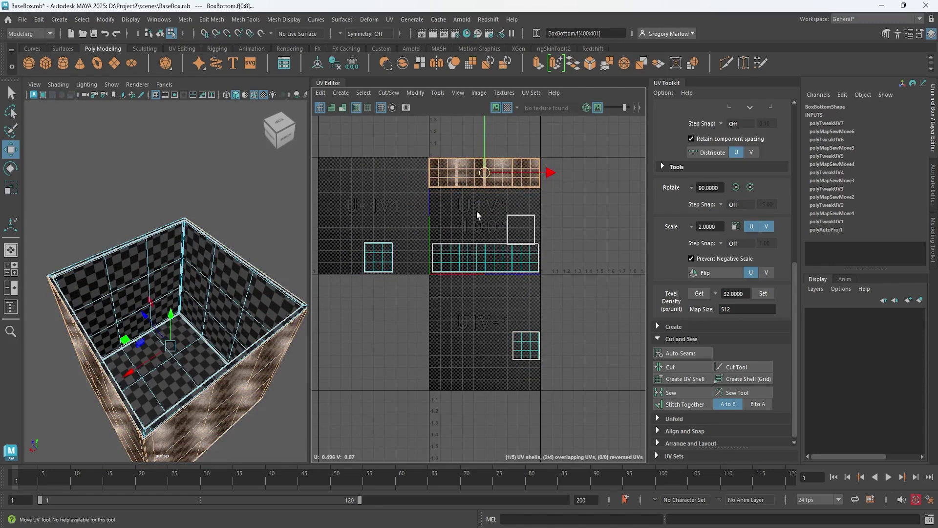
Move both small square shells up into the middle of the tile.
click(382, 265)
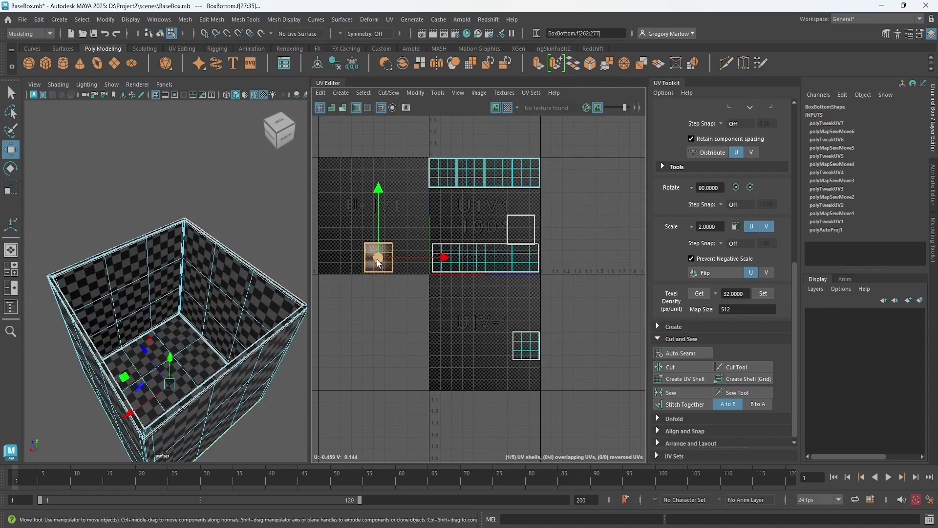
drag(378, 262, 462, 221)
click(528, 350)
drag(530, 349, 505, 217)
Nudge the top wall strip slightly right and marquee-select all five shells.
click(443, 182)
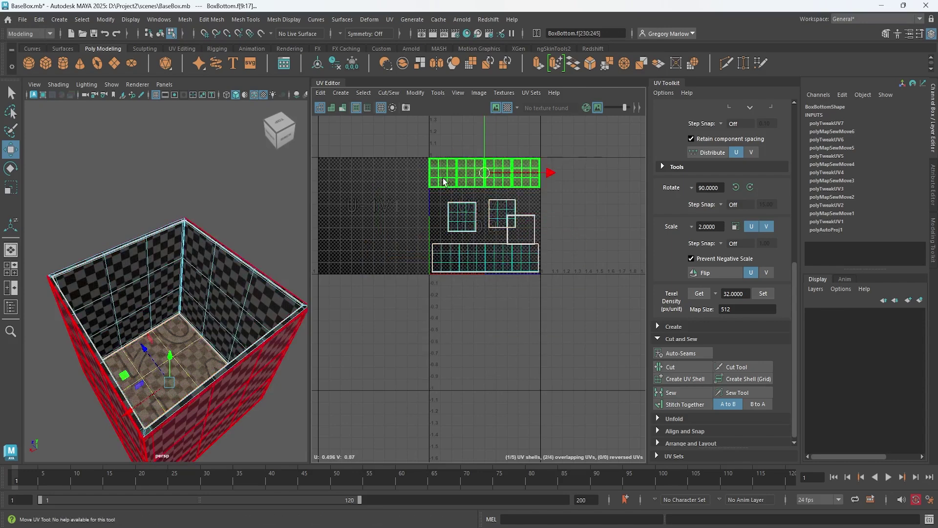
scroll(427, 229, up, 4)
alt+middle_drag(445, 276, 405, 340)
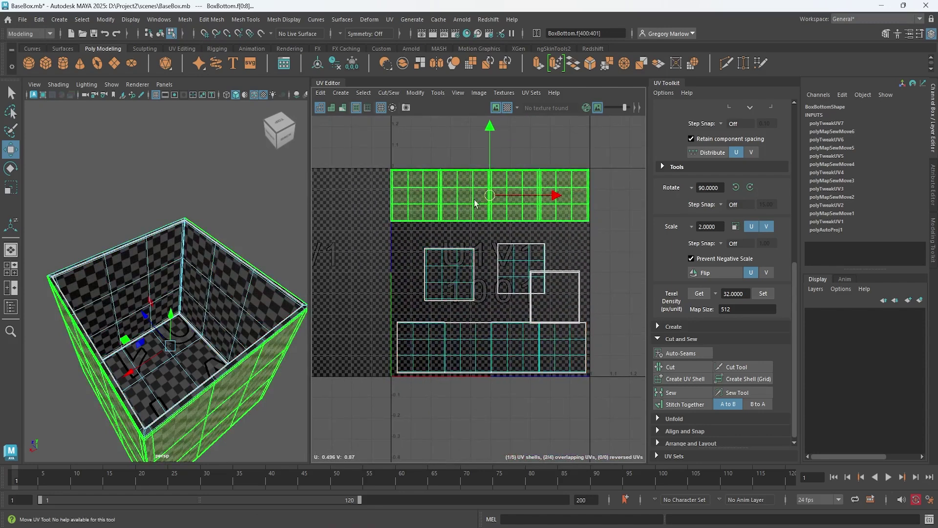
drag(488, 197, 491, 197)
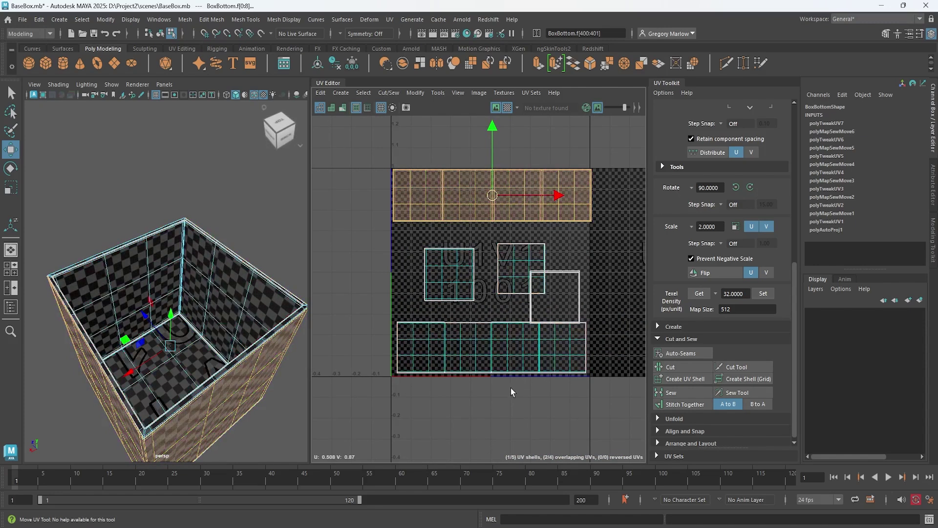
scroll(506, 401, down, 2)
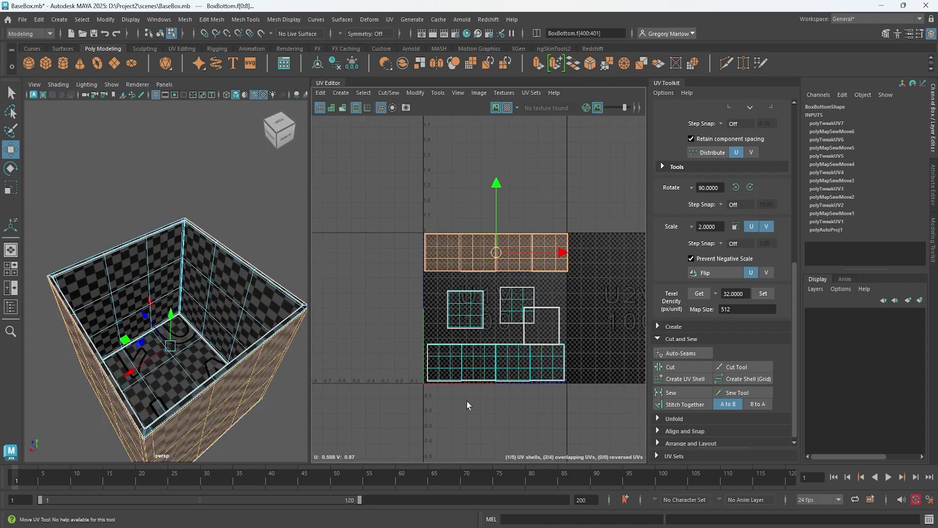
drag(370, 166, 596, 412)
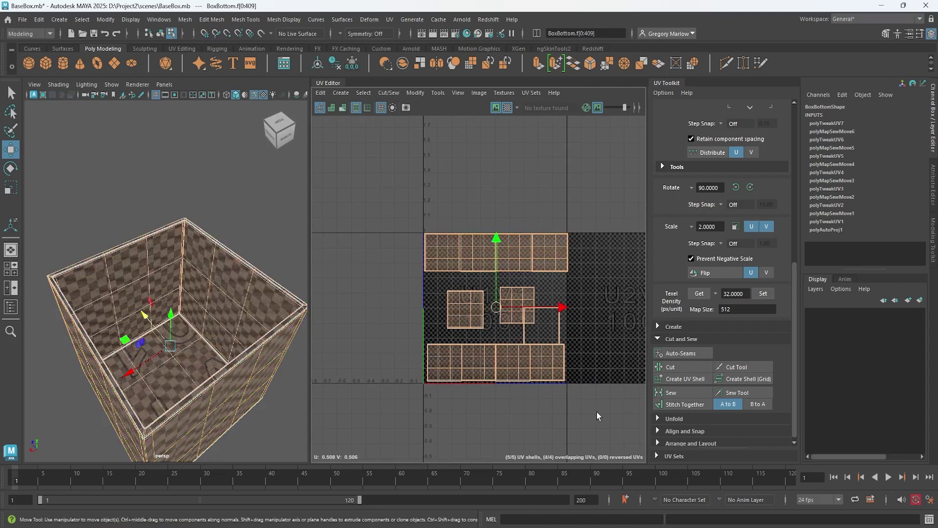
Run Layout from Arrange and Layout to pack the five shells, then deselect.
scroll(685, 412, down, 1)
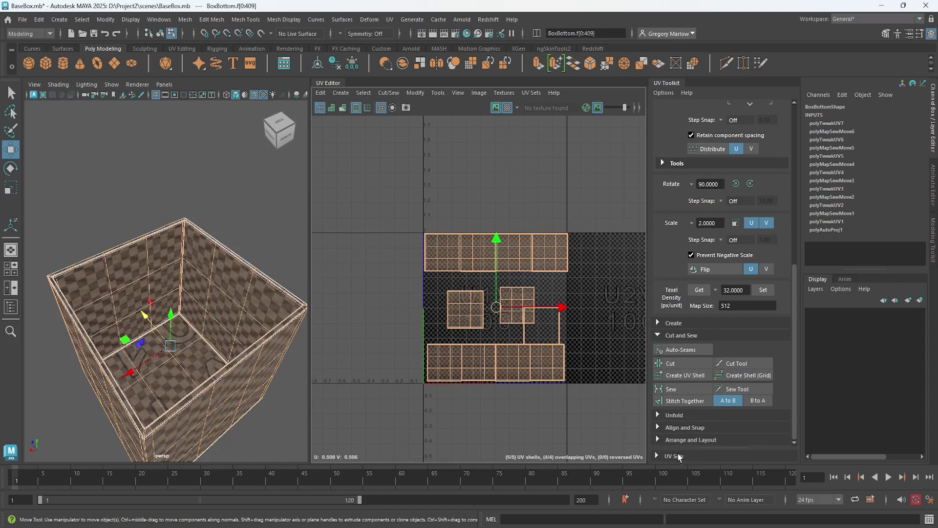
click(697, 442)
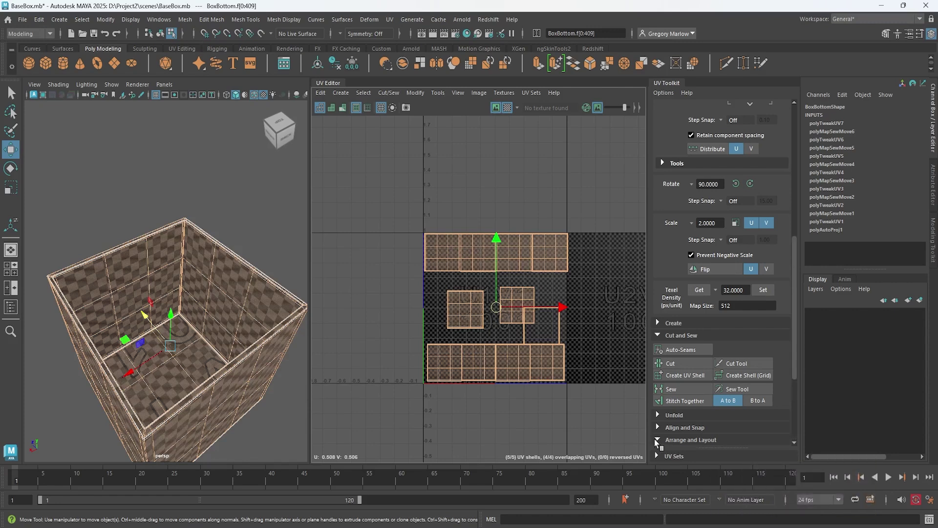
scroll(686, 430, down, 5)
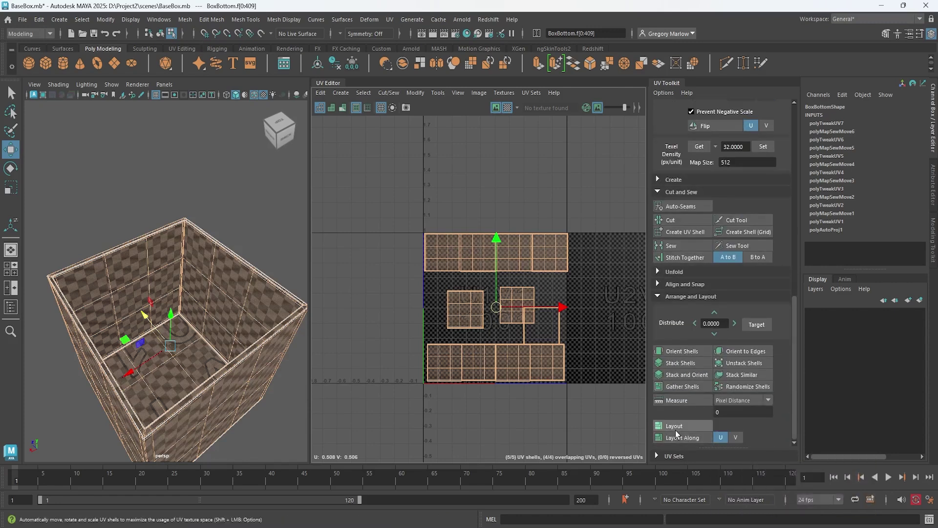
click(675, 427)
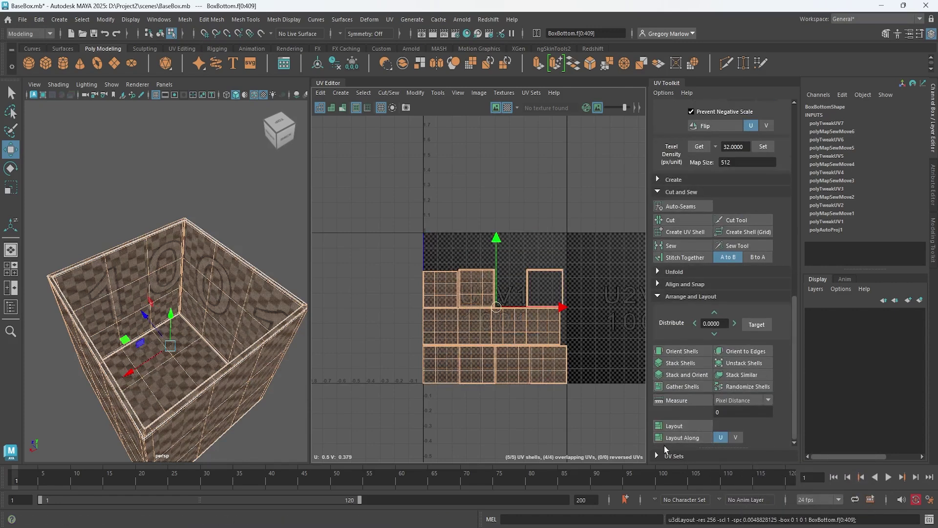
click(535, 167)
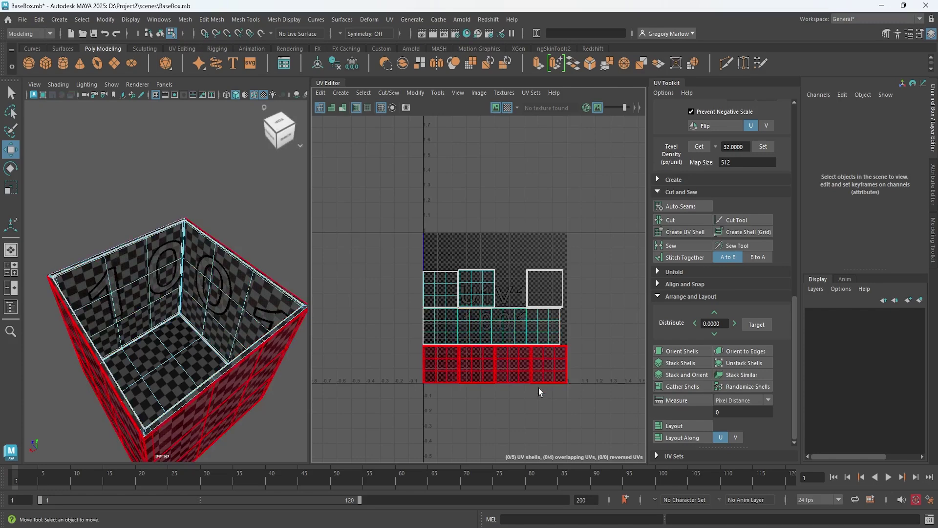
scroll(498, 395, up, 3)
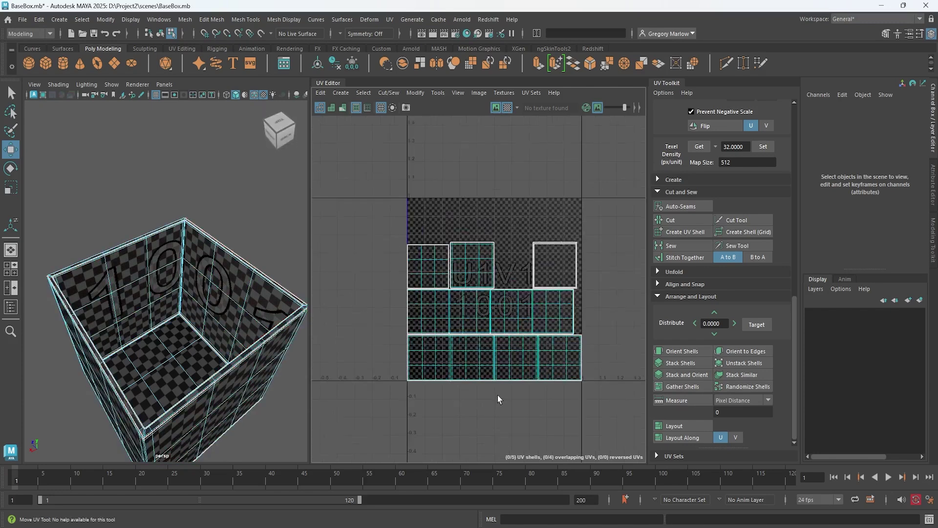
click(473, 363)
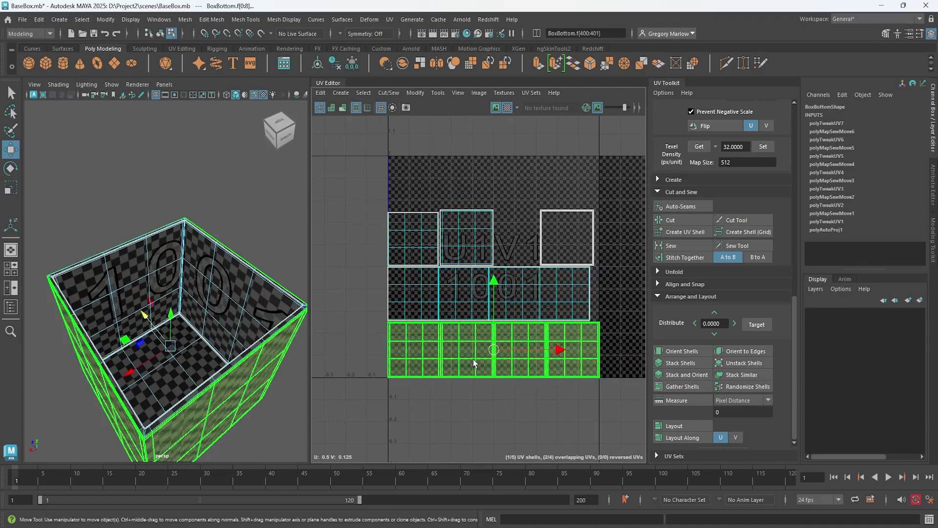
click(483, 298)
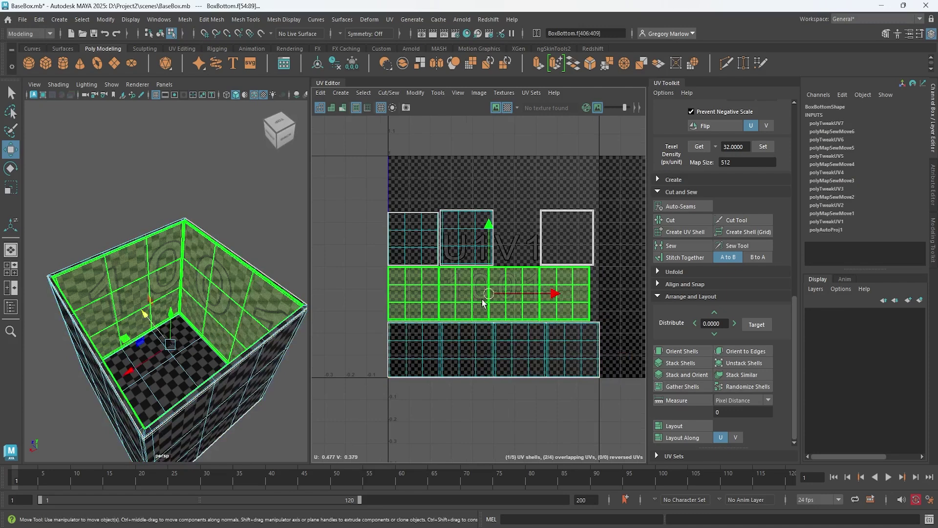
click(462, 247)
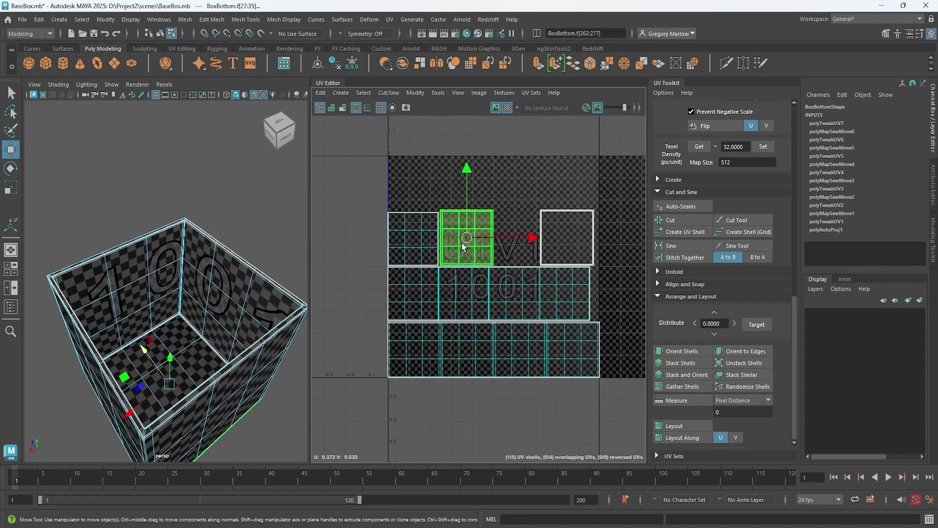
click(414, 252)
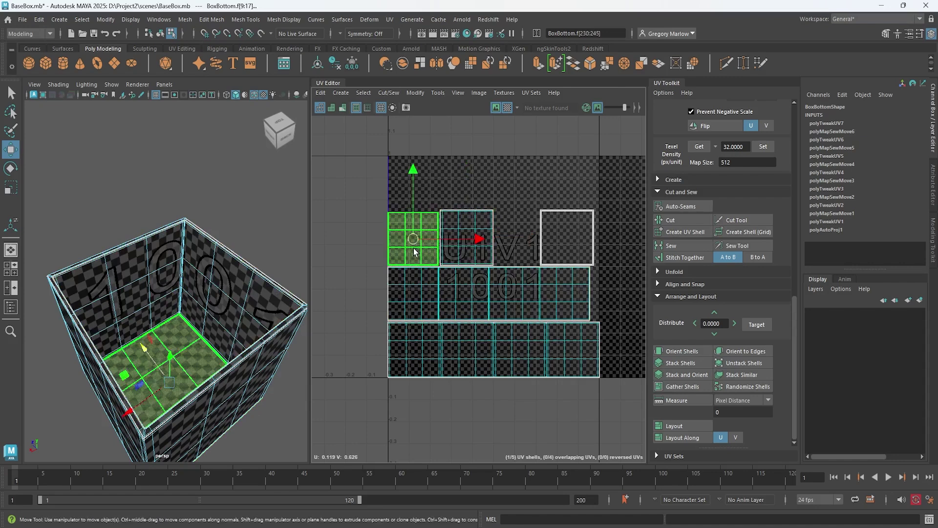
click(574, 244)
click(569, 374)
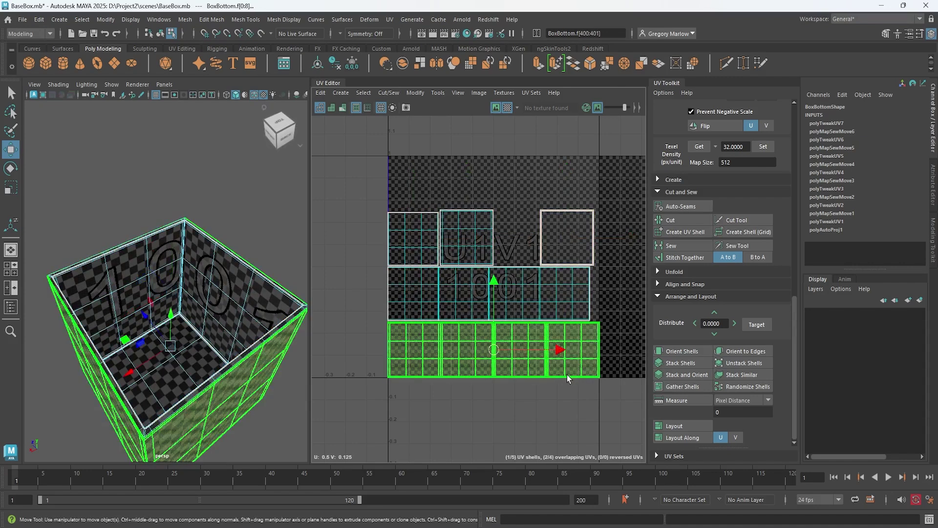
key(r)
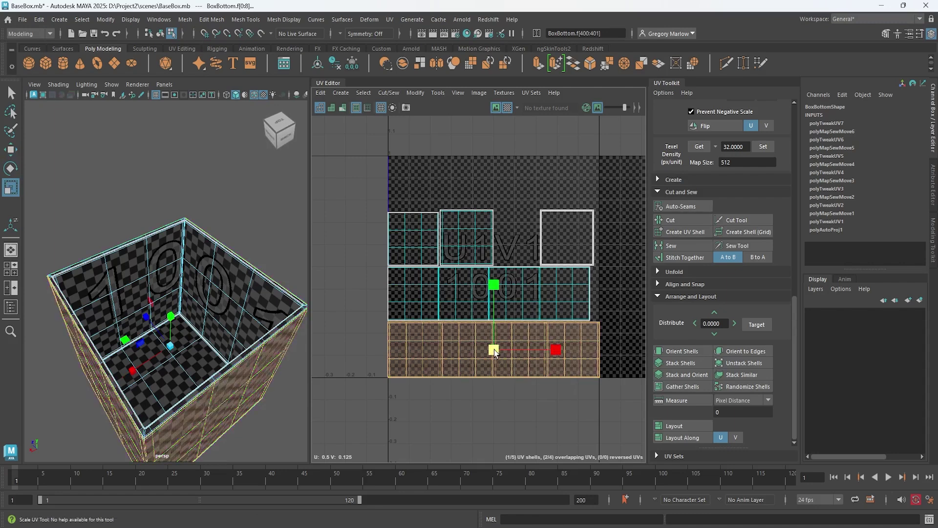
click(509, 421)
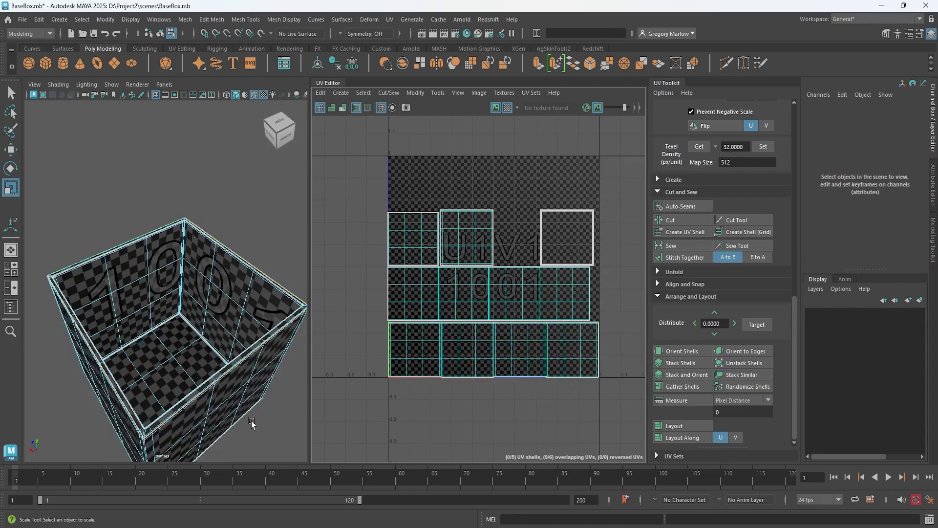
alt+drag(155, 398, 288, 362)
click(539, 227)
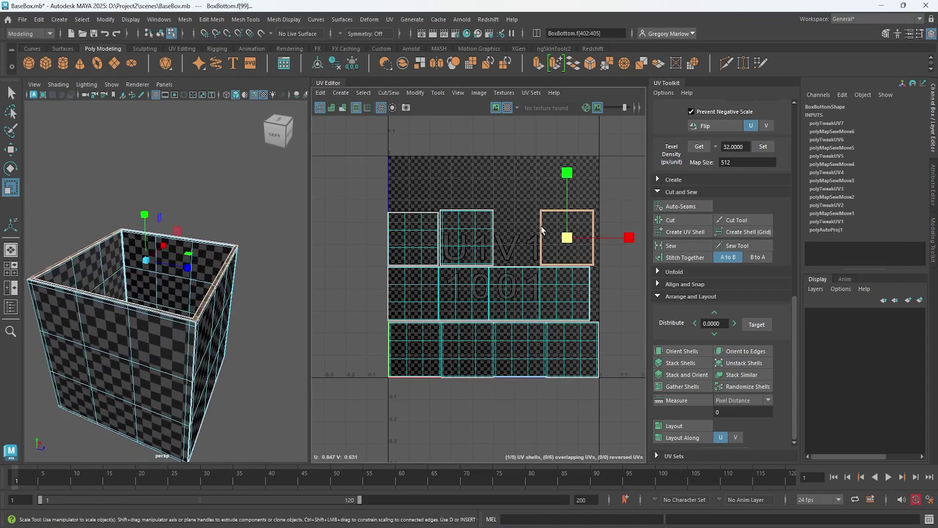
alt+drag(254, 293, 213, 331)
alt+right_drag(213, 330, 280, 353)
alt+middle_drag(280, 353, 241, 304)
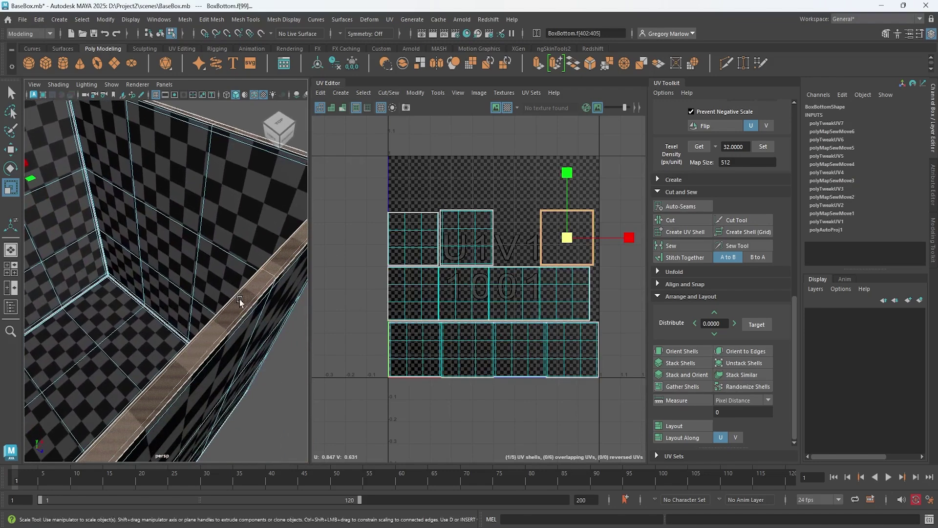
alt+drag(256, 350, 245, 334)
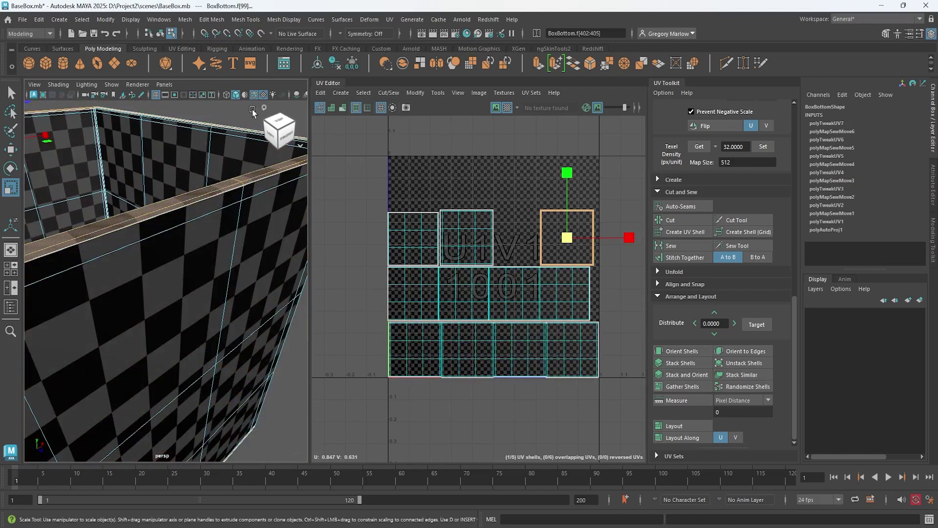
click(251, 111)
scroll(174, 283, down, 8)
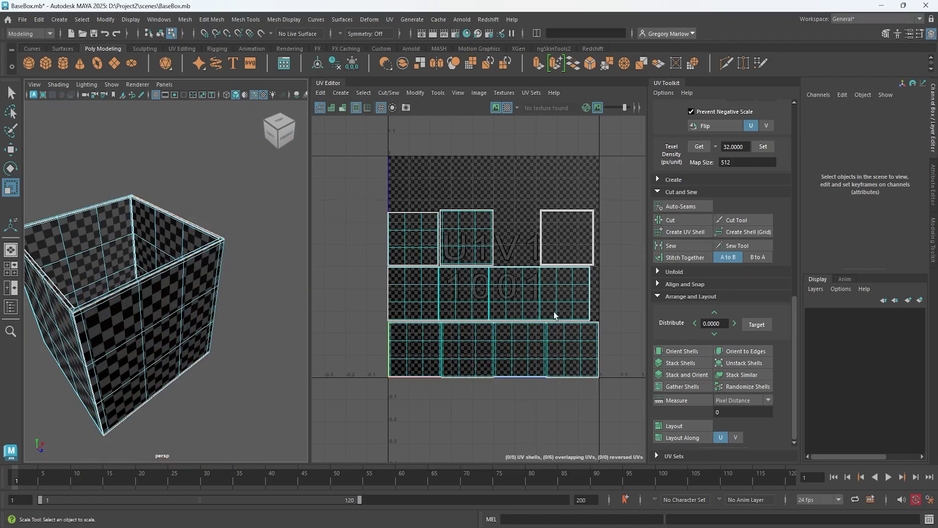
Return to Object Mode and hide the BoxBottom base.
right_drag(188, 274, 220, 221)
scroll(264, 337, down, 5)
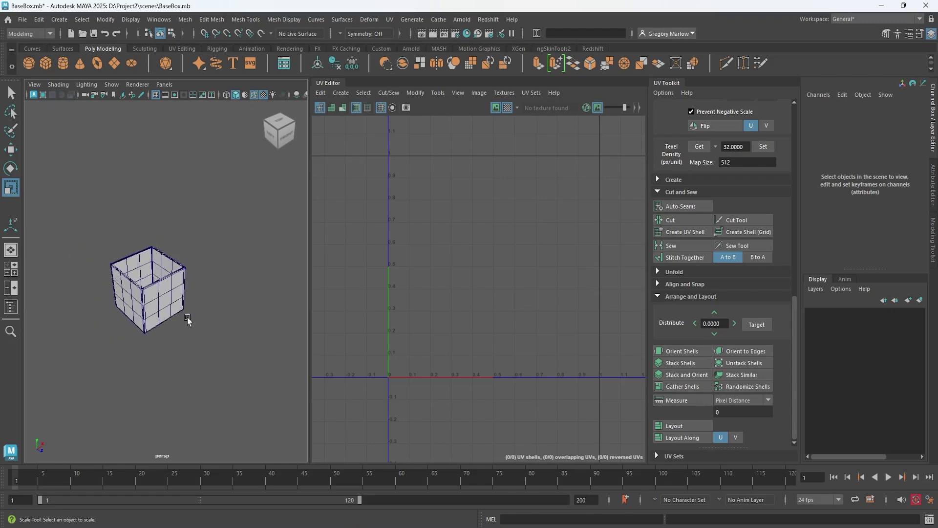
alt+middle_drag(206, 325, 256, 309)
click(209, 289)
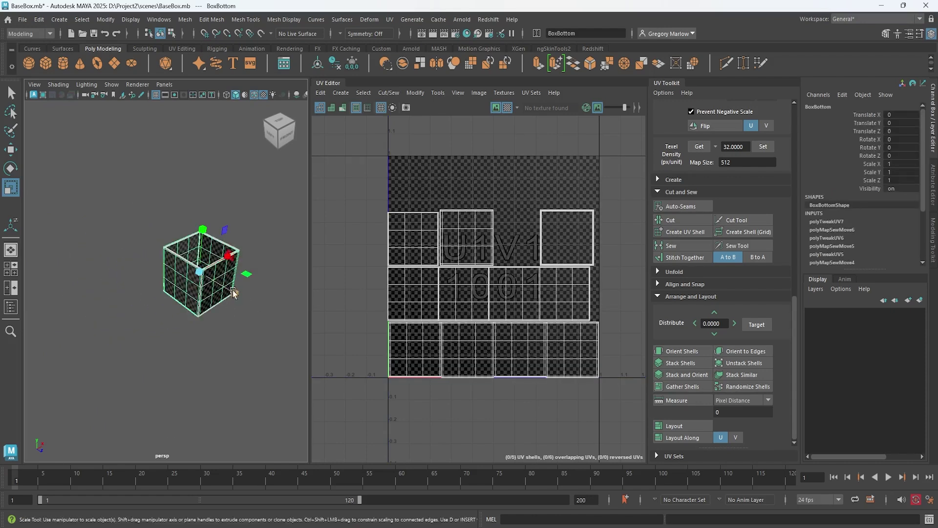
key(ctrl+h)
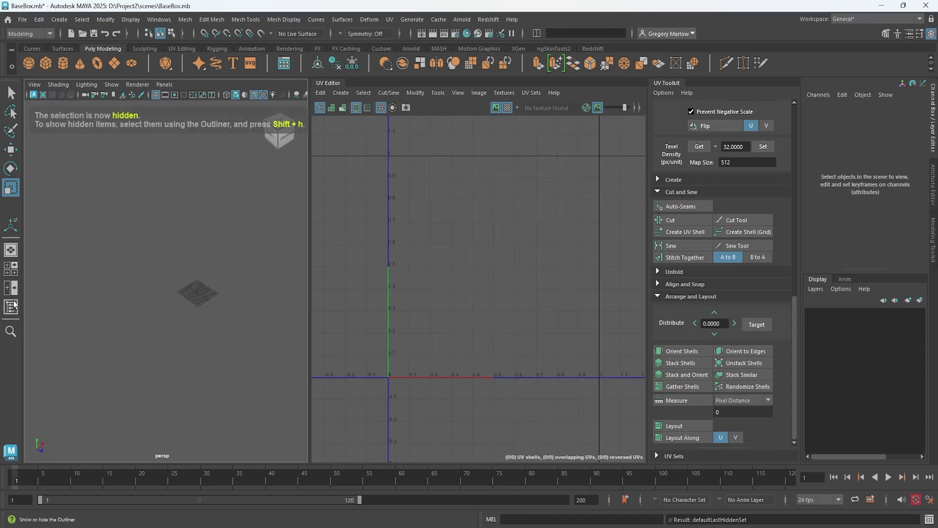
Select the BoxTop lid in the Outliner so its single UV shell shows in the UV Editor.
click(11, 307)
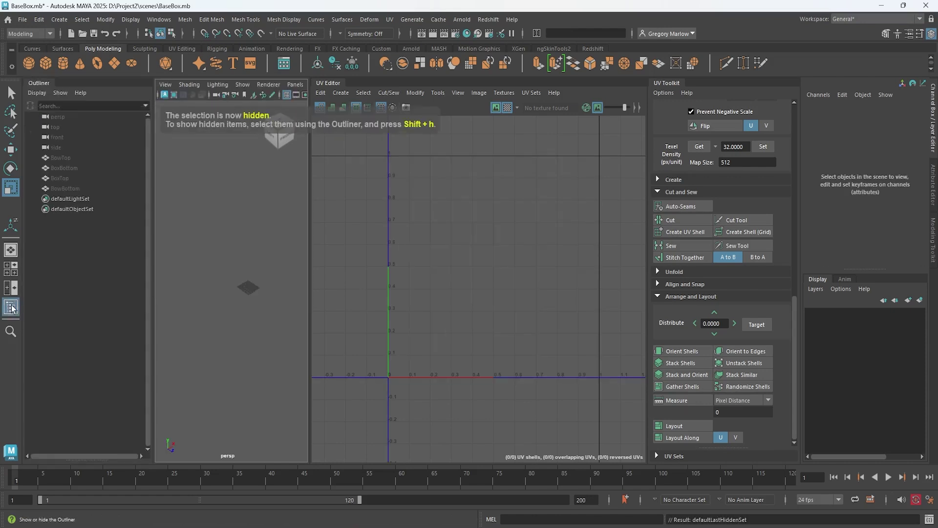
click(69, 159)
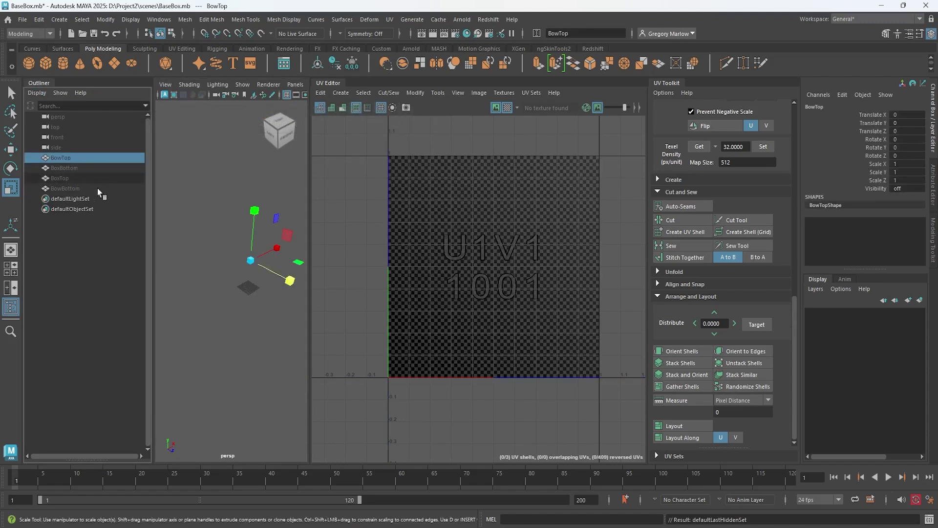
click(67, 178)
key(shift+h)
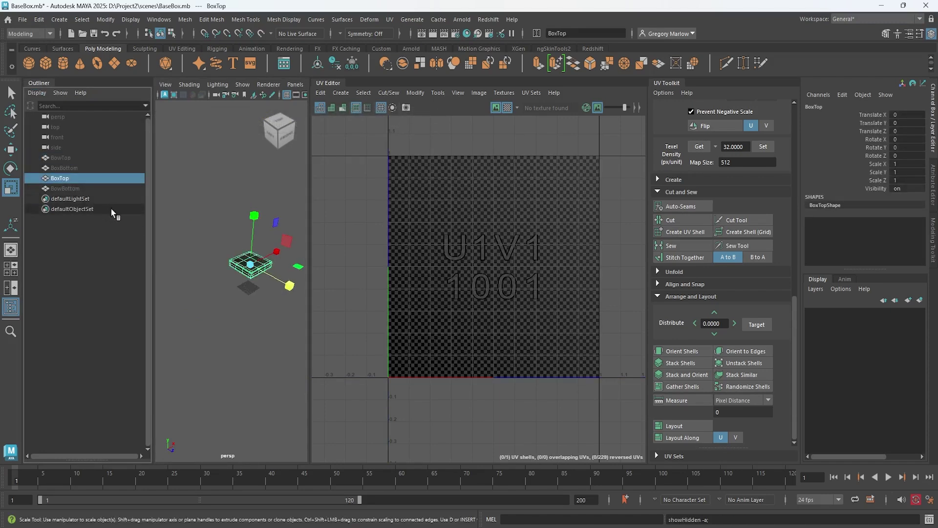
click(253, 323)
click(252, 269)
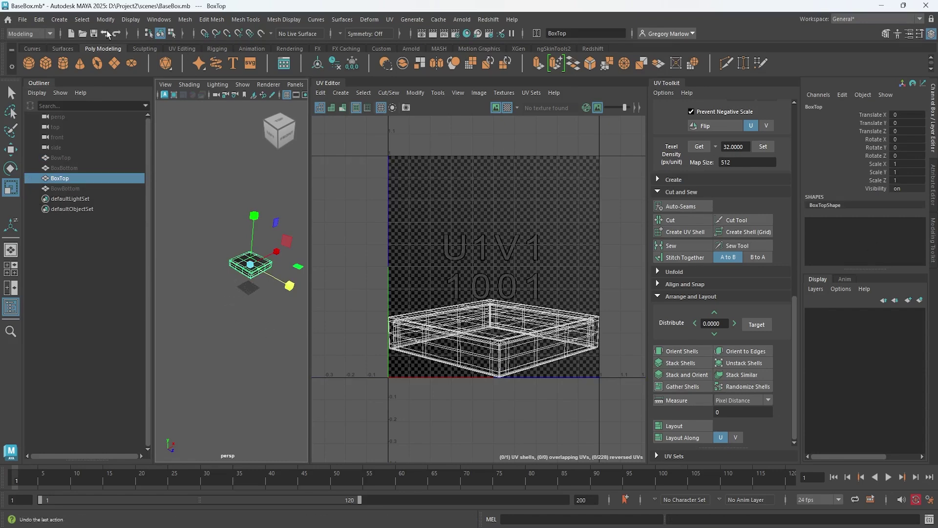
Freeze the lid's transformations and delete its construction history.
click(172, 22)
mouse_move(105, 20)
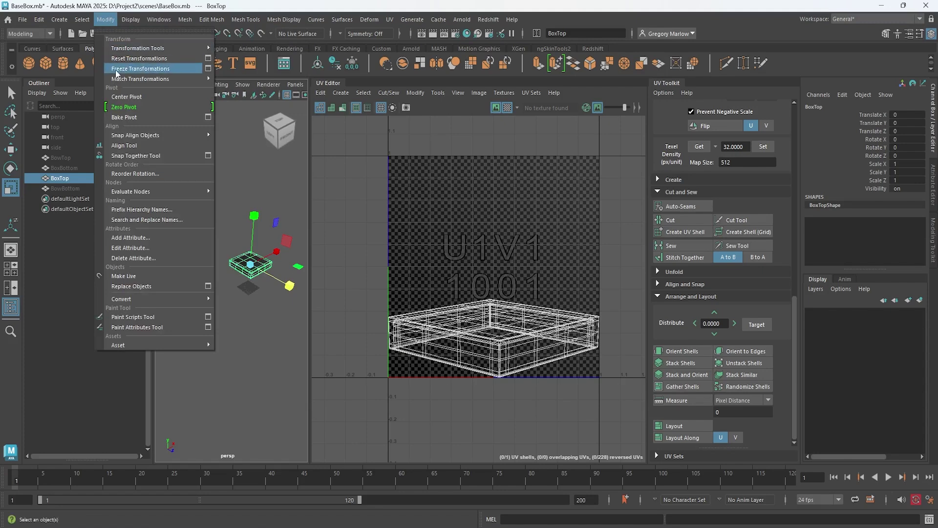
click(128, 71)
click(39, 19)
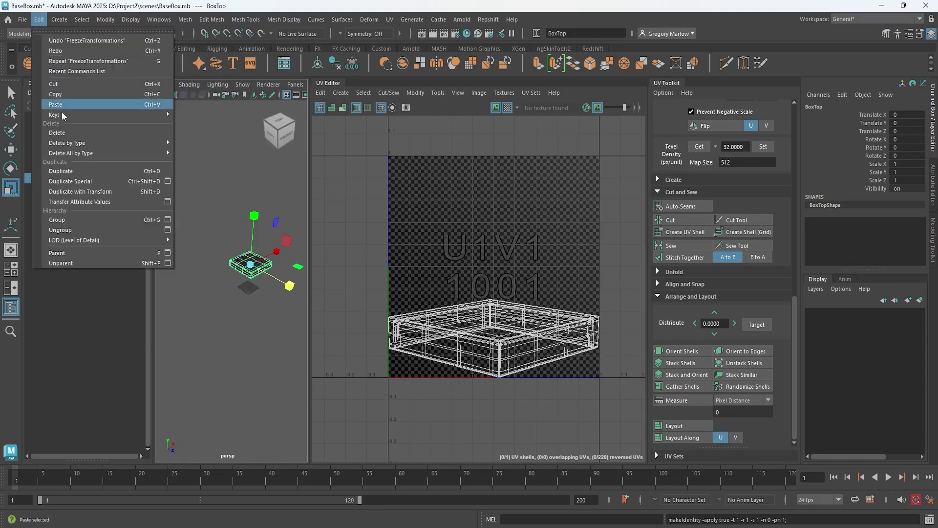
mouse_move(87, 142)
click(194, 144)
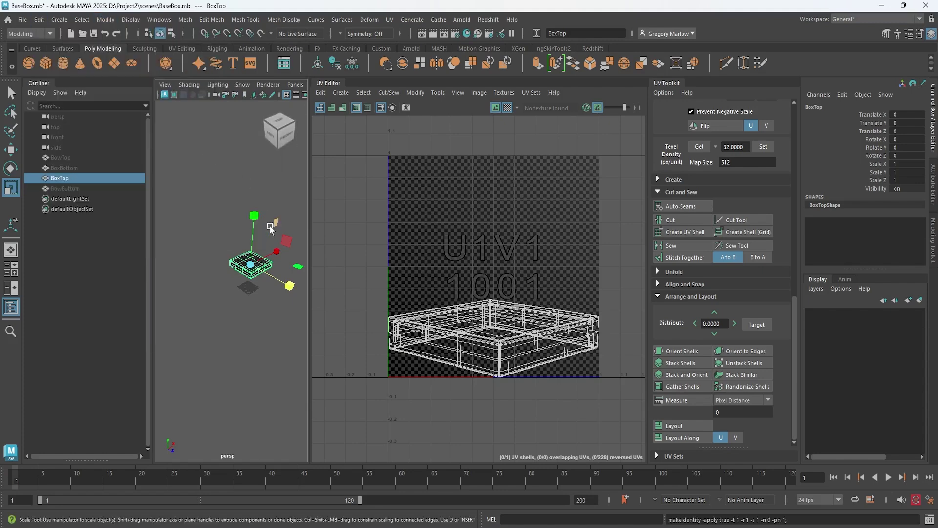
Apply UV > Automatic to split the lid into 11 projected UV shells.
click(390, 20)
click(413, 82)
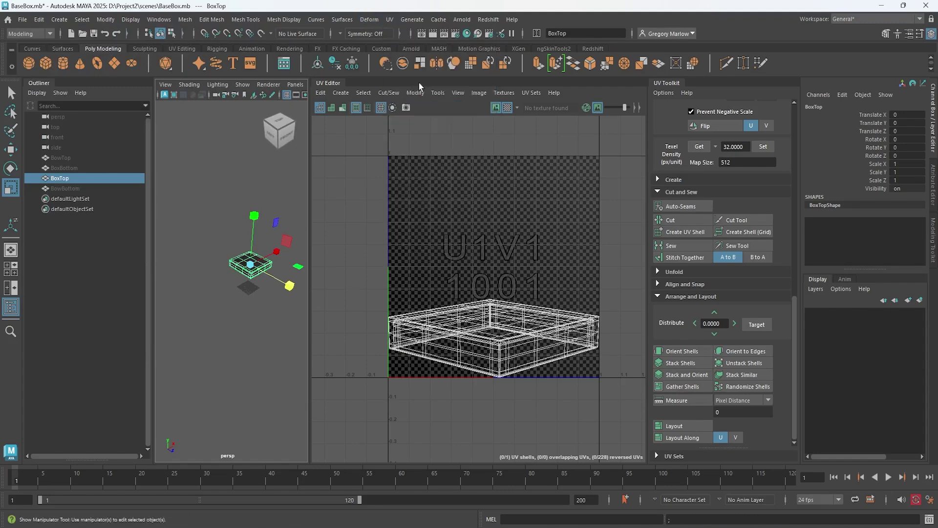
click(480, 161)
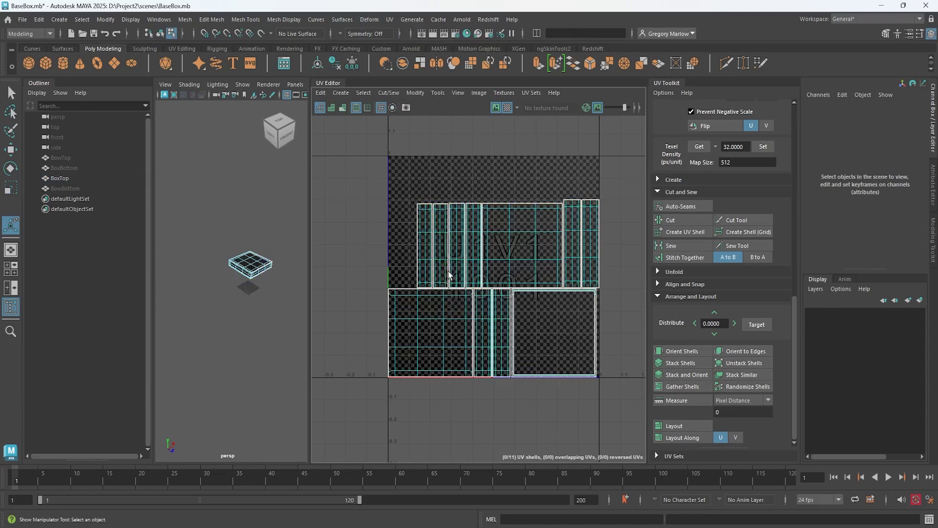
Switch to UV Shell selection and pick the lid's large top shell.
alt+middle_drag(506, 259, 491, 213)
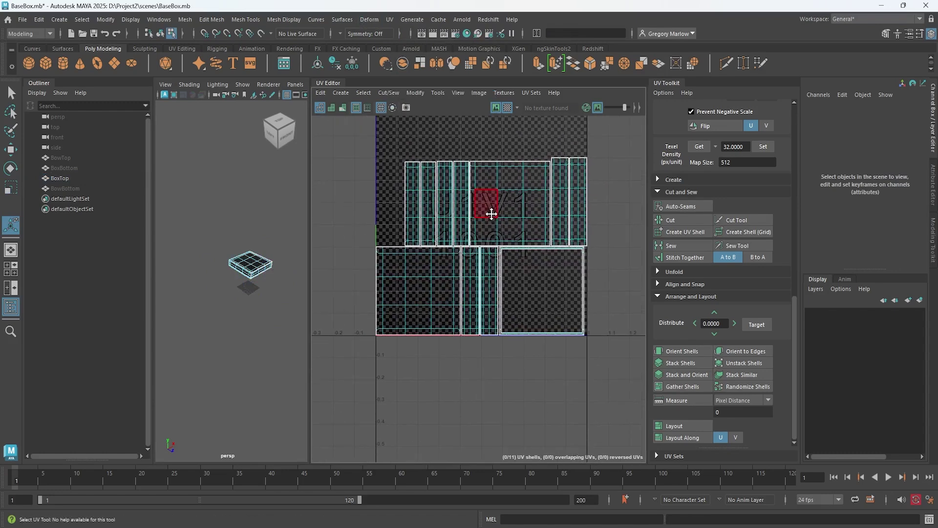
right_click(509, 230)
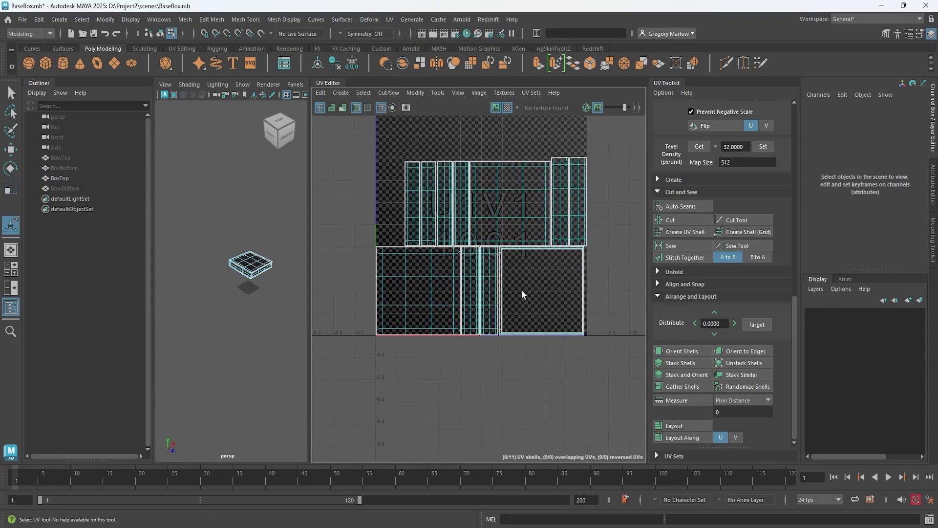
right_click(528, 198)
click(486, 180)
click(513, 201)
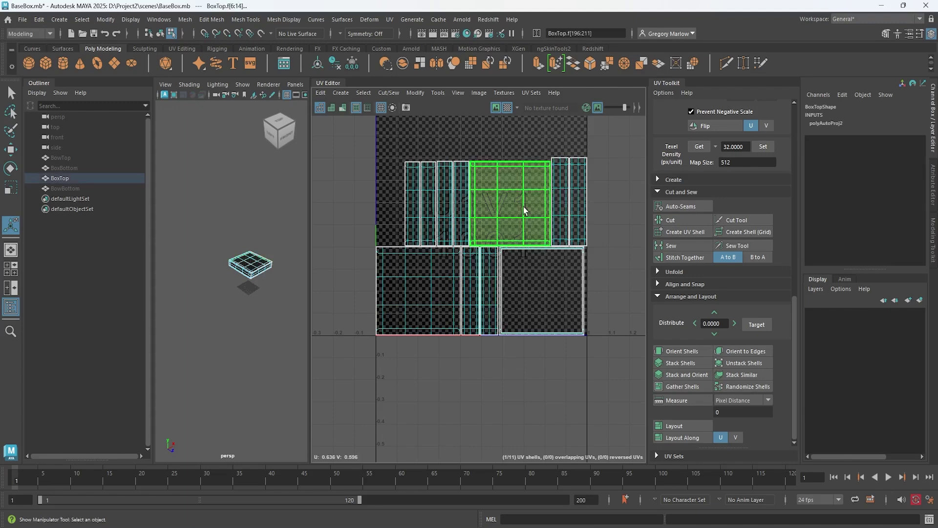
Close the Outliner and move the large top shell left, outside the 0–1 square.
alt+drag(206, 307, 267, 288)
alt+middle_drag(267, 288, 297, 303)
scroll(478, 296, down, 1)
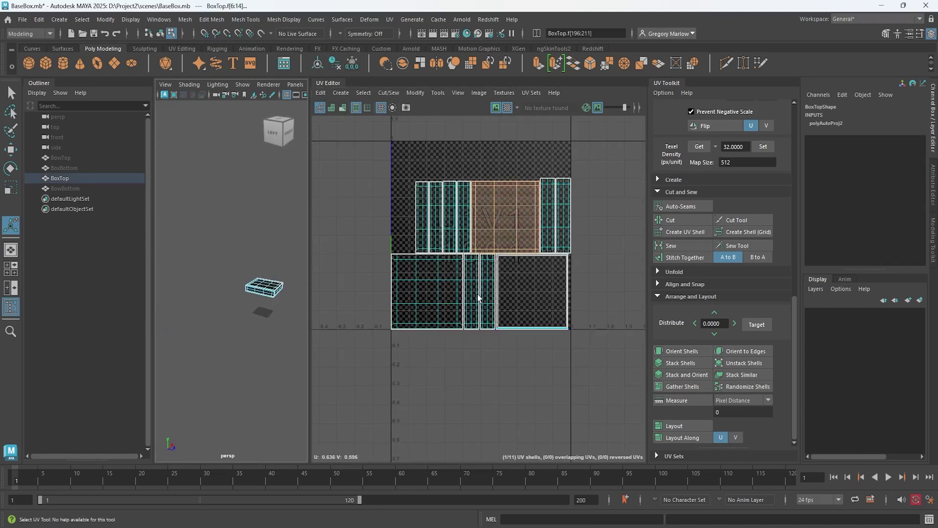
click(11, 307)
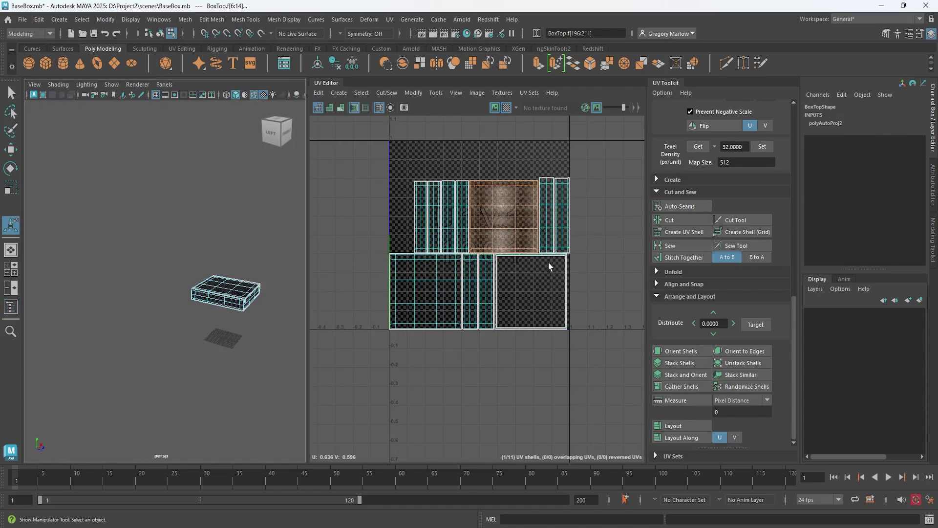
key(w)
drag(503, 216, 322, 209)
scroll(456, 359, down, 2)
Turn off the checker display and move the square shell above the other shells.
click(506, 109)
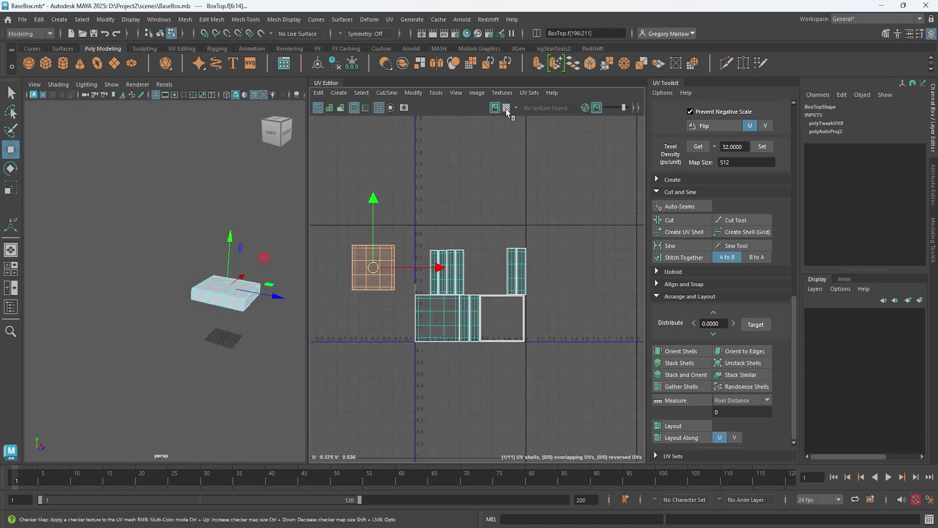
scroll(472, 338, up, 2)
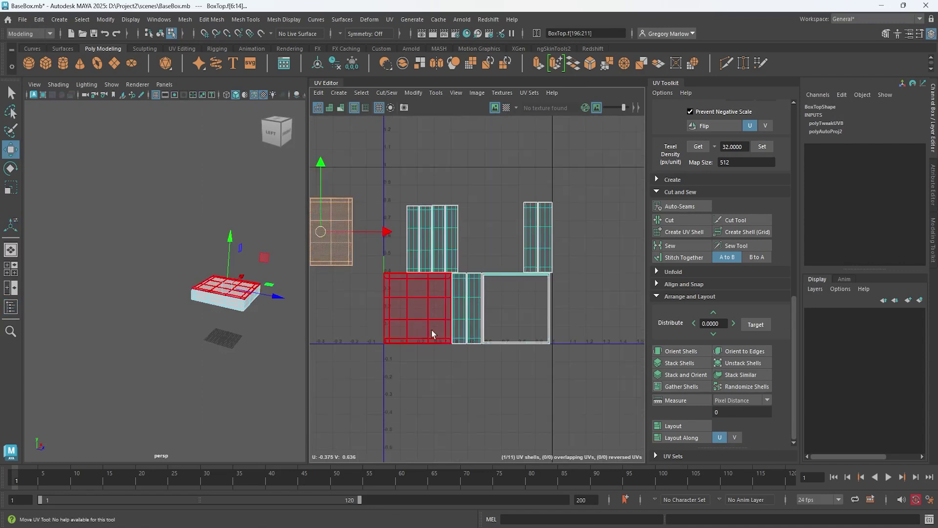
click(415, 327)
click(344, 359)
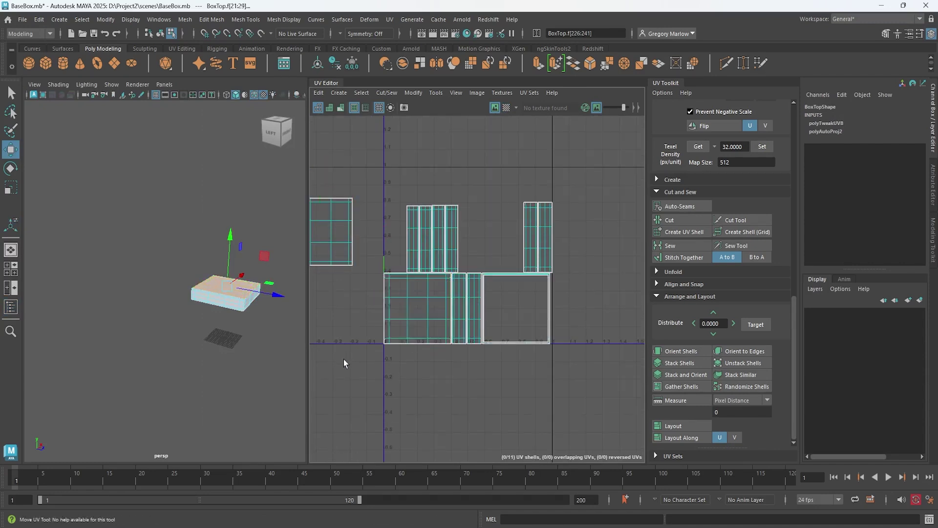
click(416, 313)
drag(419, 311, 486, 156)
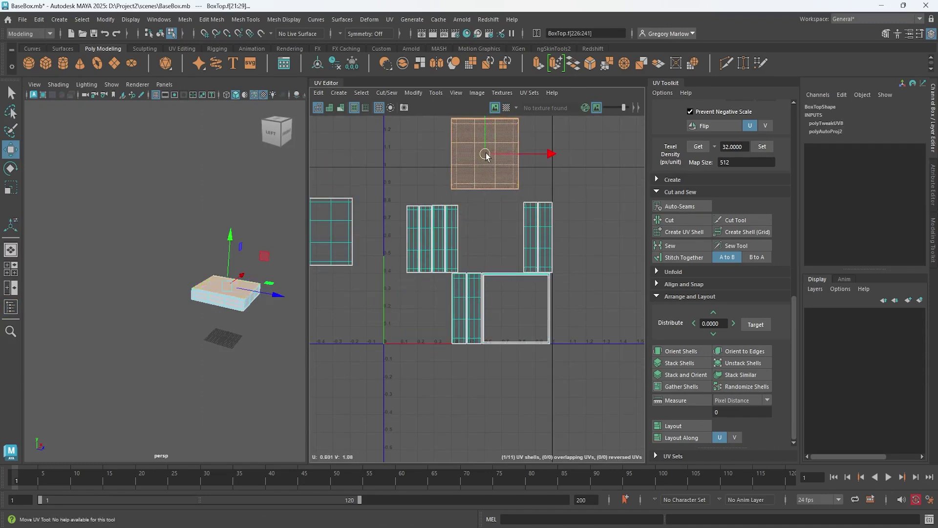
alt+middle_drag(486, 190, 475, 241)
alt+right_drag(434, 228, 559, 243)
alt+middle_drag(536, 239, 525, 260)
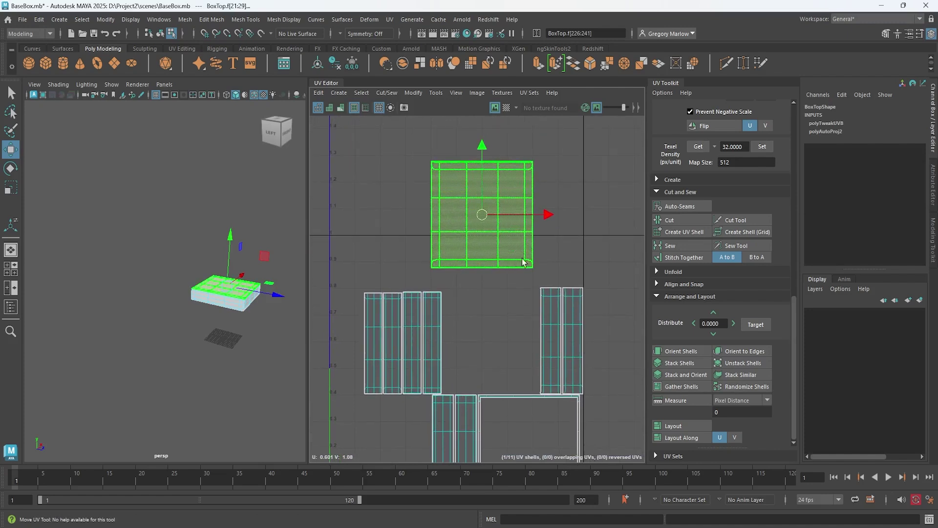
drag(481, 212, 481, 165)
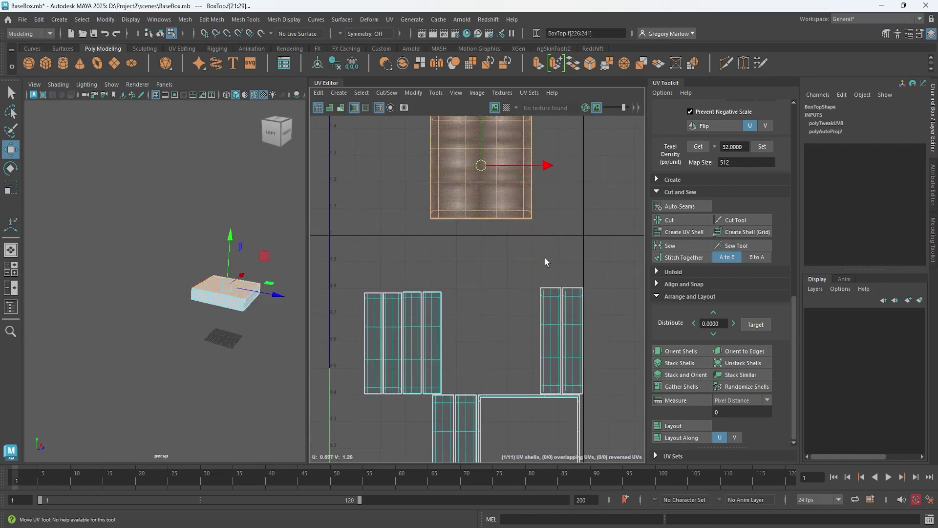
Select the four side-strip shells and place them around the square shell.
click(556, 331)
shift+click(572, 325)
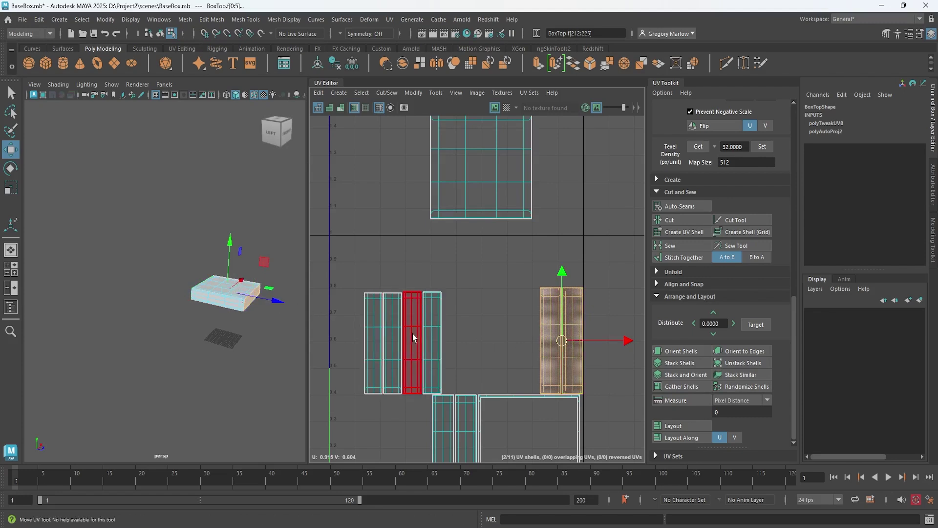
shift+click(441, 423)
shift+click(464, 424)
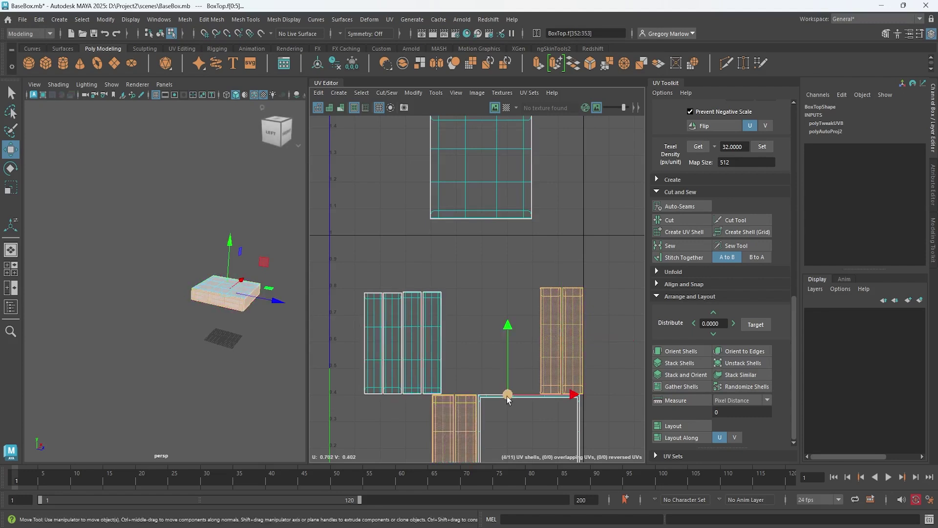
drag(508, 393, 559, 238)
alt+drag(230, 352, 217, 327)
alt+middle_drag(558, 295, 547, 333)
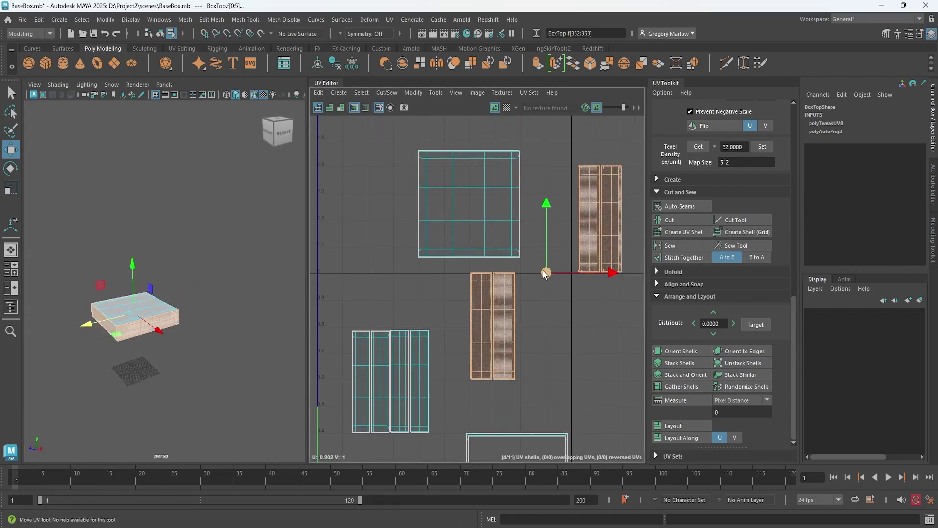
drag(543, 268, 395, 196)
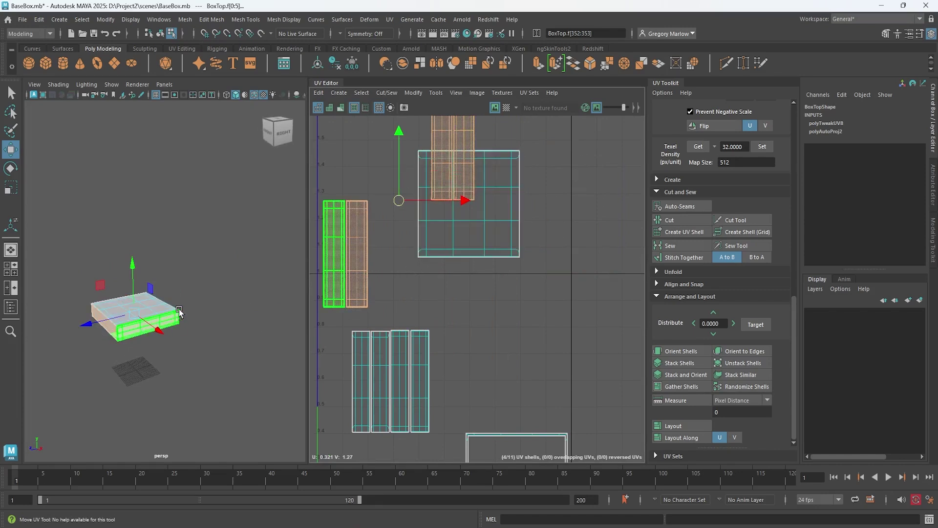
alt+middle_drag(491, 358, 582, 310)
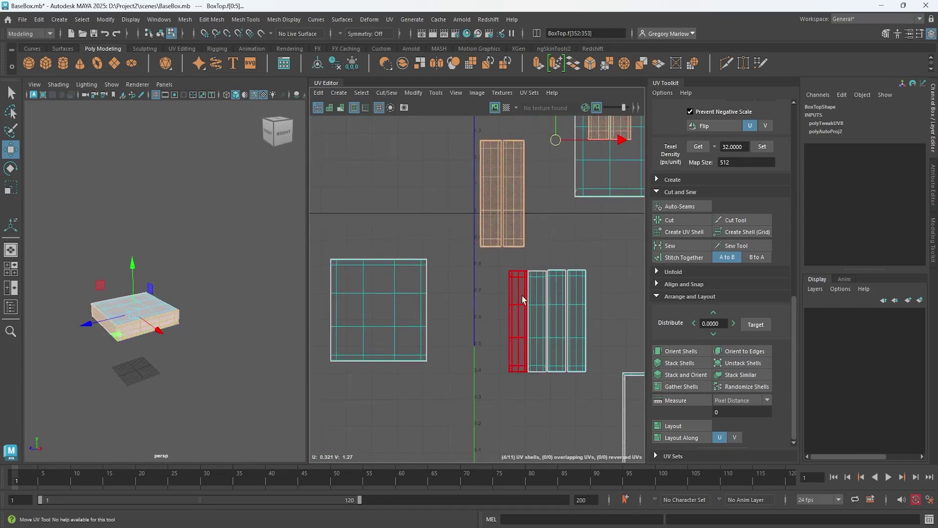
alt+middle_drag(550, 351, 444, 318)
alt+middle_drag(550, 372, 535, 527)
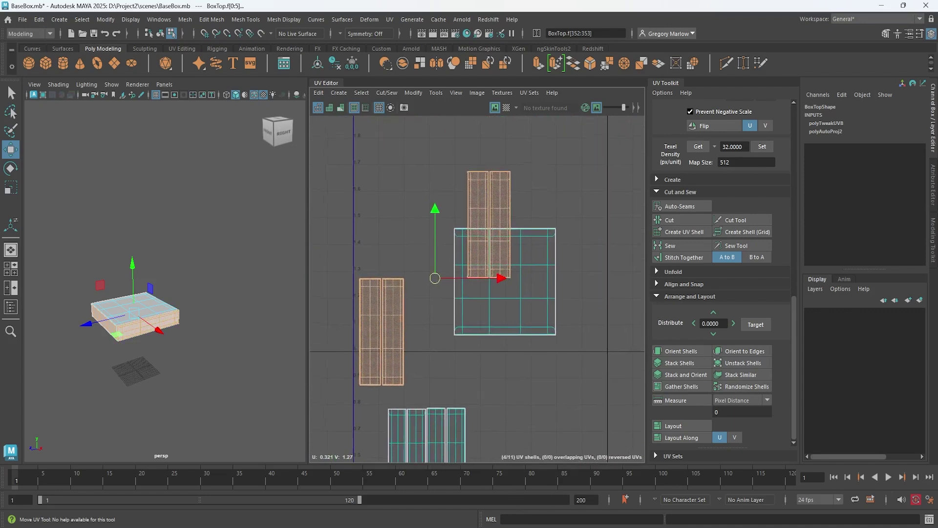
alt+middle_drag(563, 427, 565, 432)
In Edge mode, stitch the right and left strips onto the square shell.
right_click(494, 369)
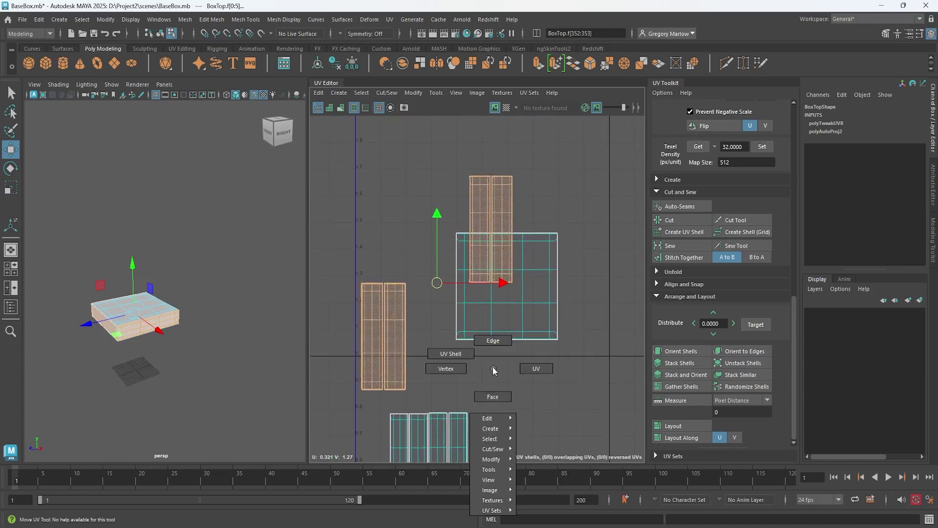
click(493, 341)
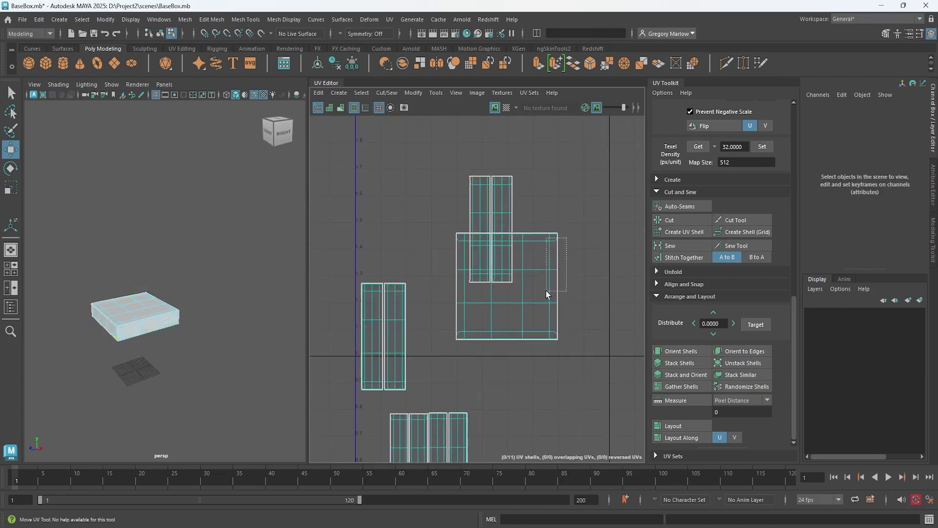
drag(542, 332, 541, 335)
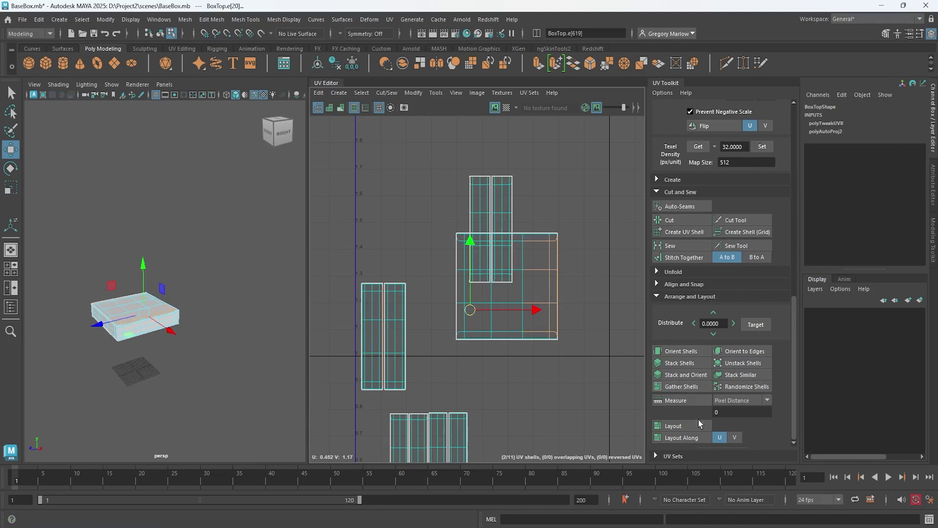
click(684, 257)
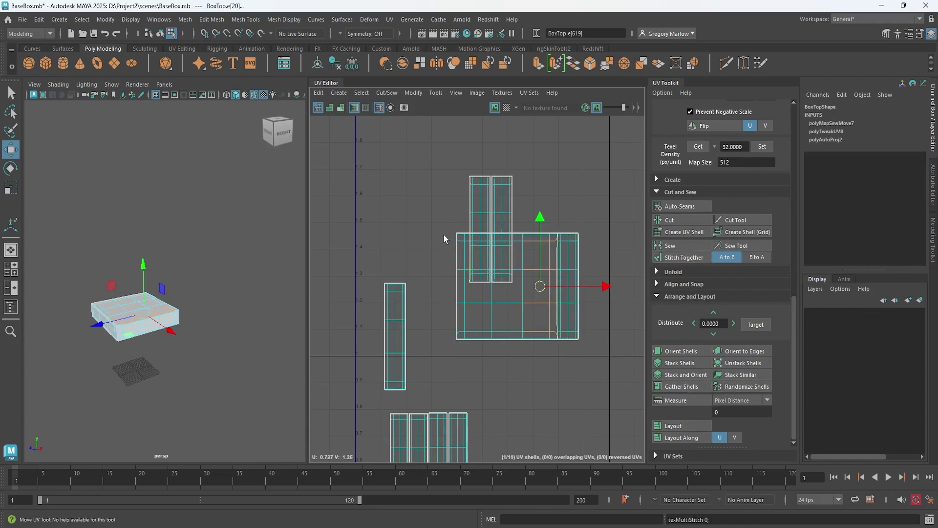
drag(458, 337, 459, 340)
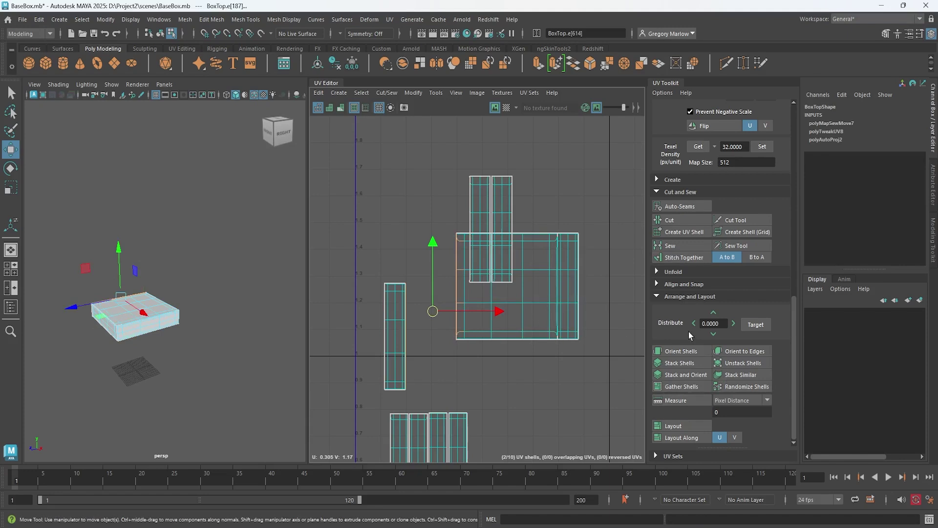
click(671, 257)
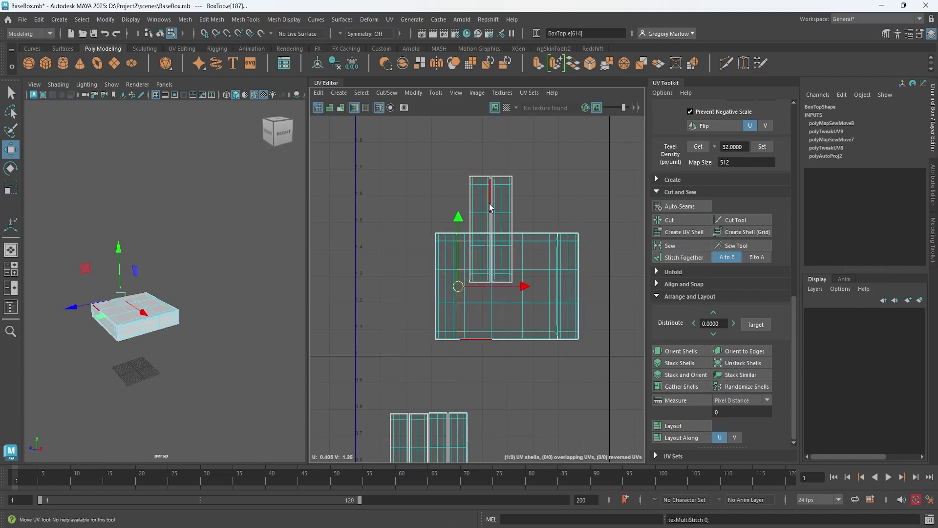
Move the remaining strip clear of the combined shell and reselect it in Edge mode.
right_drag(490, 204, 450, 191)
drag(449, 192, 552, 218)
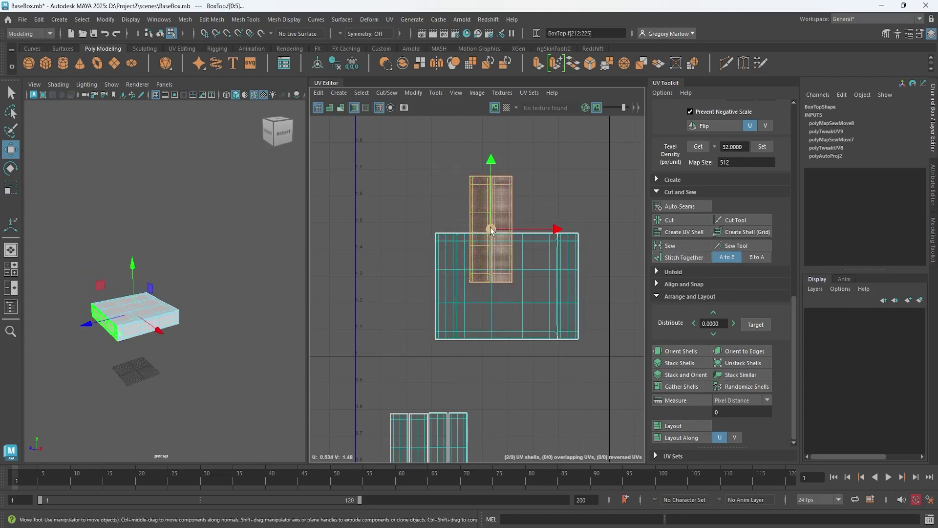
drag(491, 228, 351, 209)
right_drag(468, 228, 446, 216)
click(524, 237)
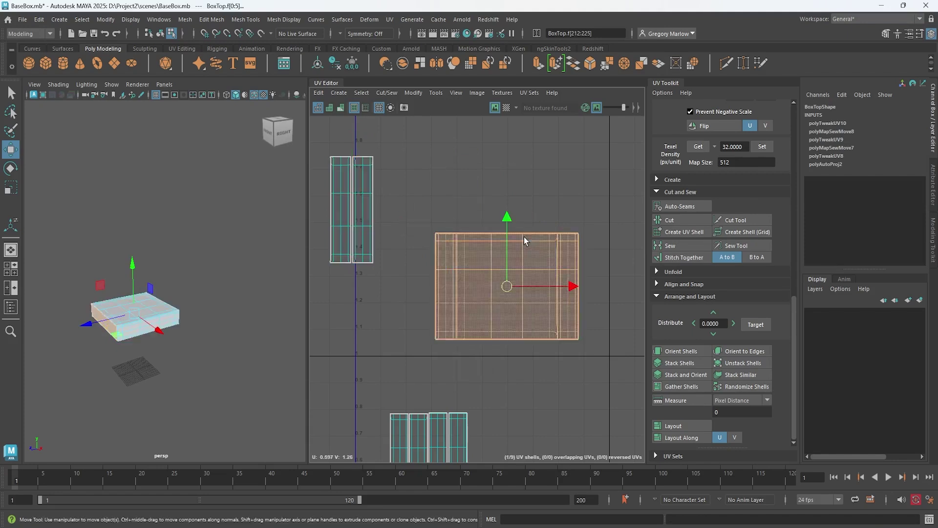
right_drag(524, 237, 517, 210)
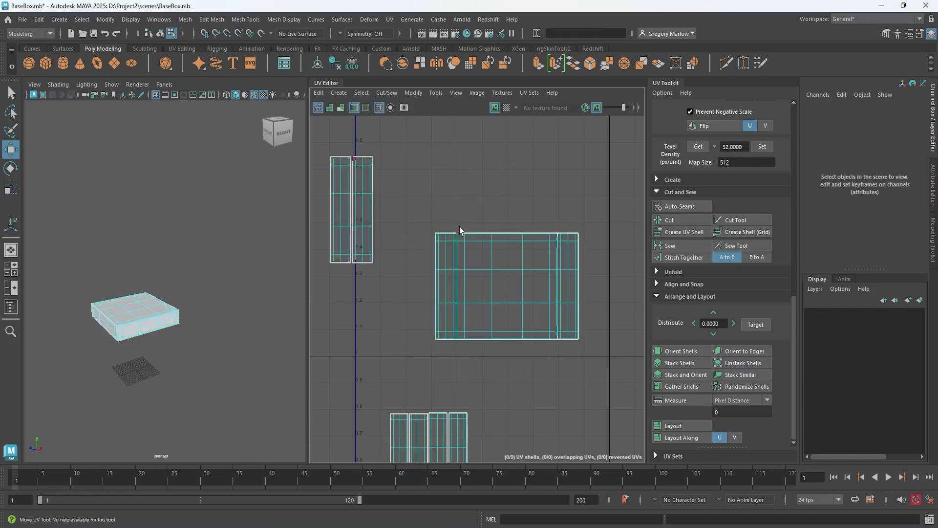
Stitch strips onto the shell's top and bottom borders, forming the cross shape.
drag(552, 242, 553, 242)
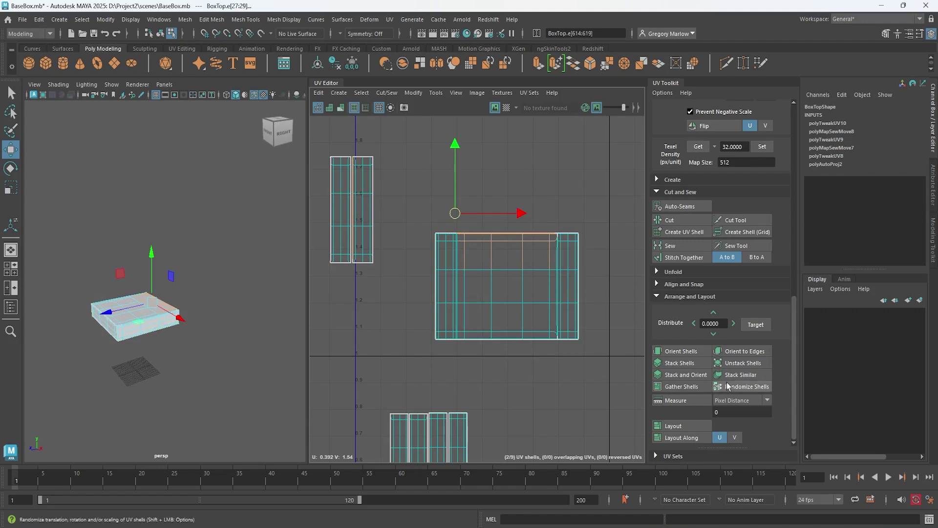
click(689, 258)
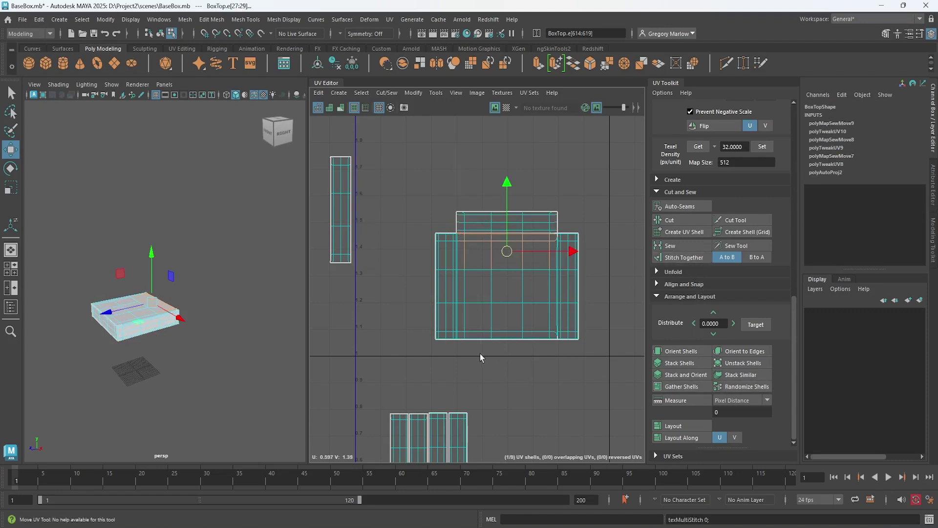
drag(532, 332, 532, 333)
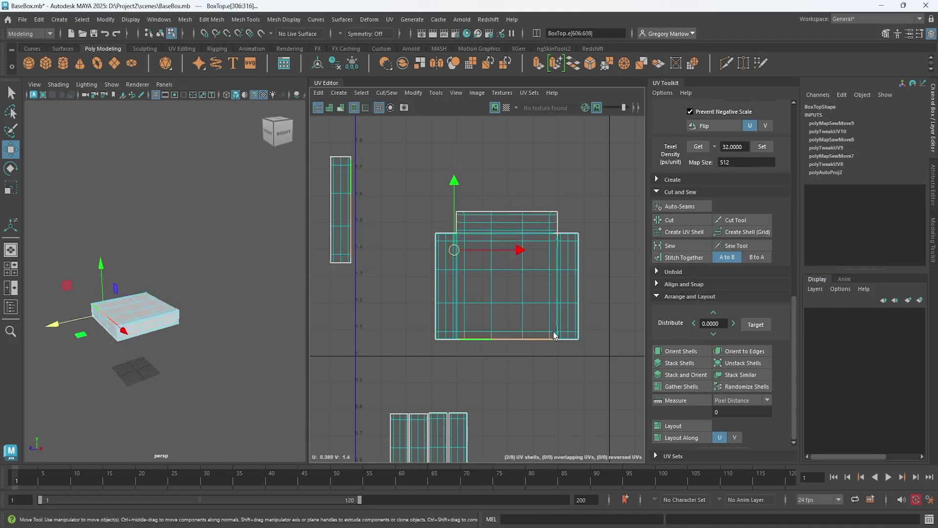
click(684, 257)
right_click(530, 298)
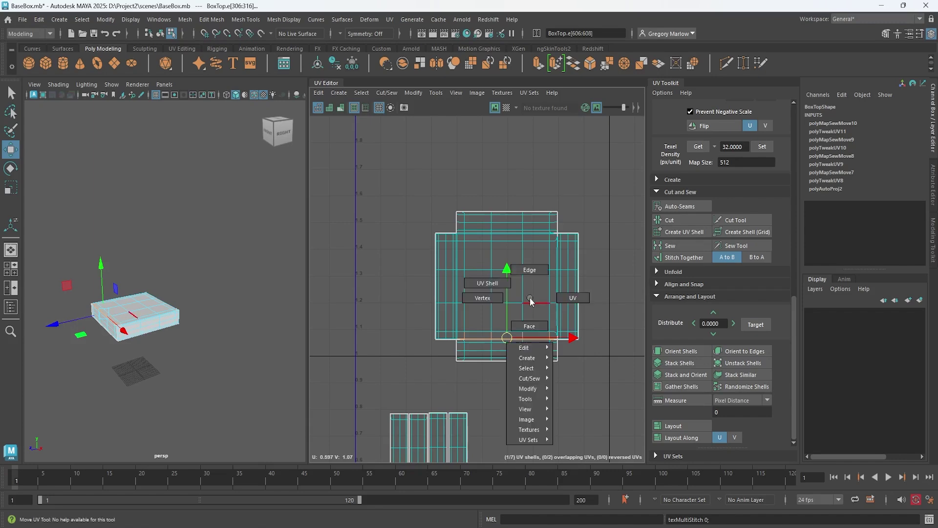
right_drag(532, 326, 502, 283)
Raise the stitched cross shell clear of the others, then select the square shell's right border edges.
click(512, 283)
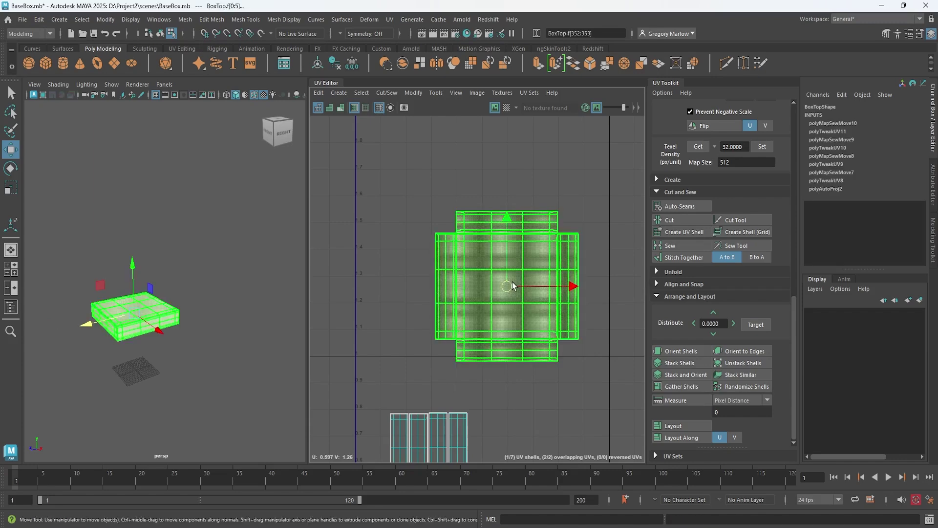
scroll(88, 321, up, 5)
scroll(89, 321, down, 3)
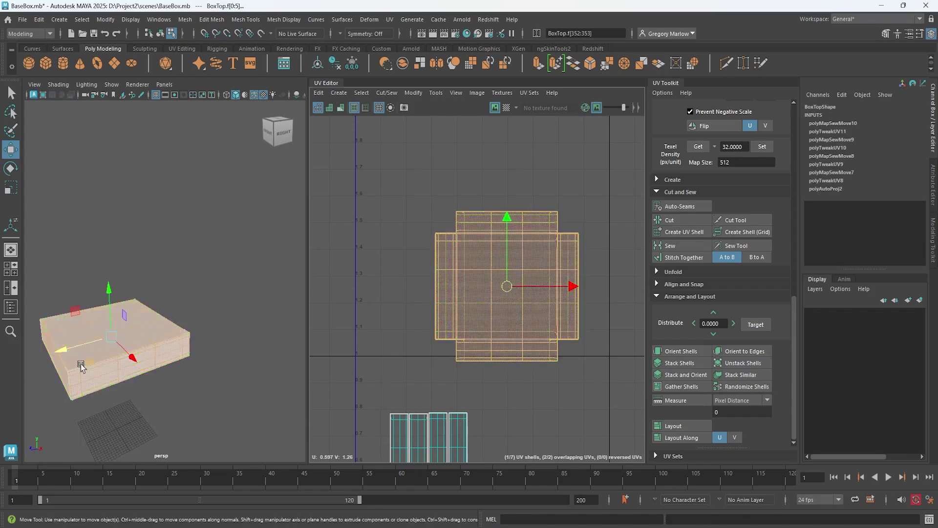
alt+drag(80, 368, 165, 361)
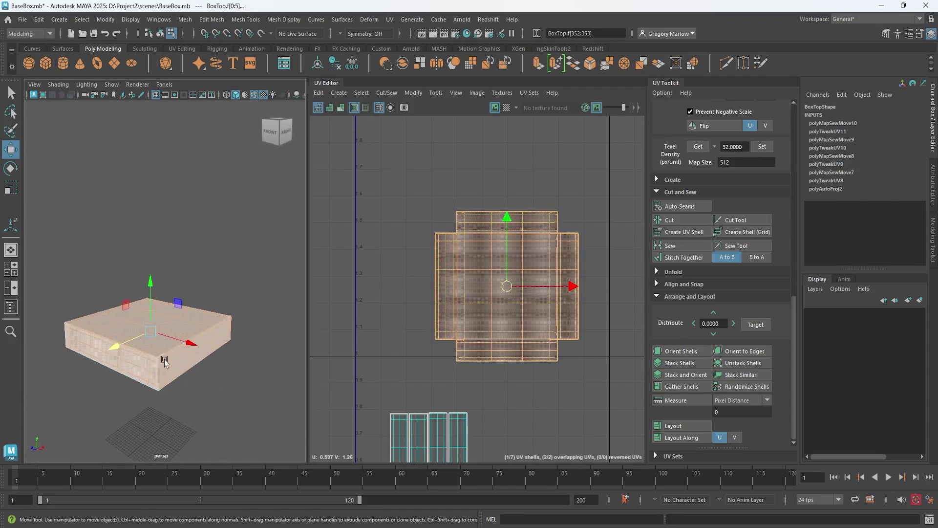
drag(507, 292, 456, 207)
scroll(477, 262, down, 3)
alt+middle_drag(401, 397, 496, 346)
alt+right_drag(425, 339, 457, 329)
right_drag(493, 280, 491, 255)
drag(499, 284, 486, 373)
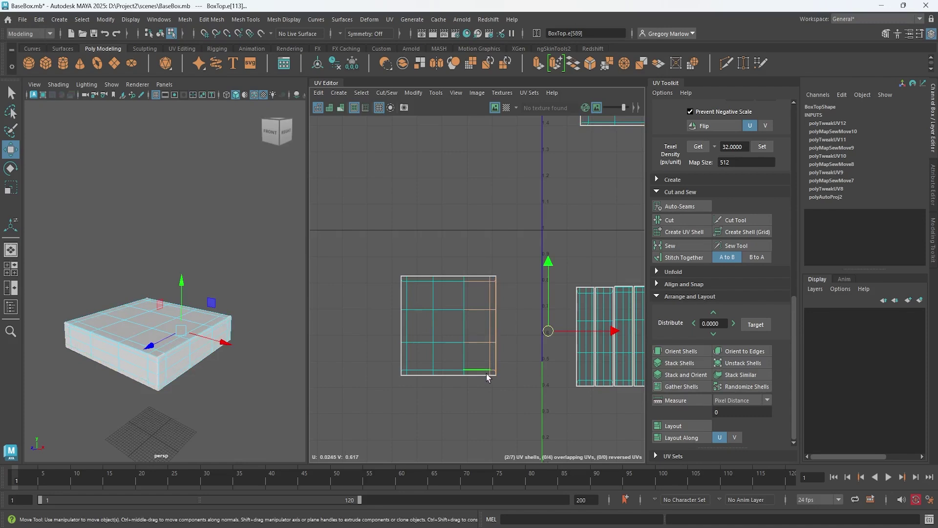
Try stitching all of the square shell's edges at once, then undo it.
drag(368, 245, 511, 400)
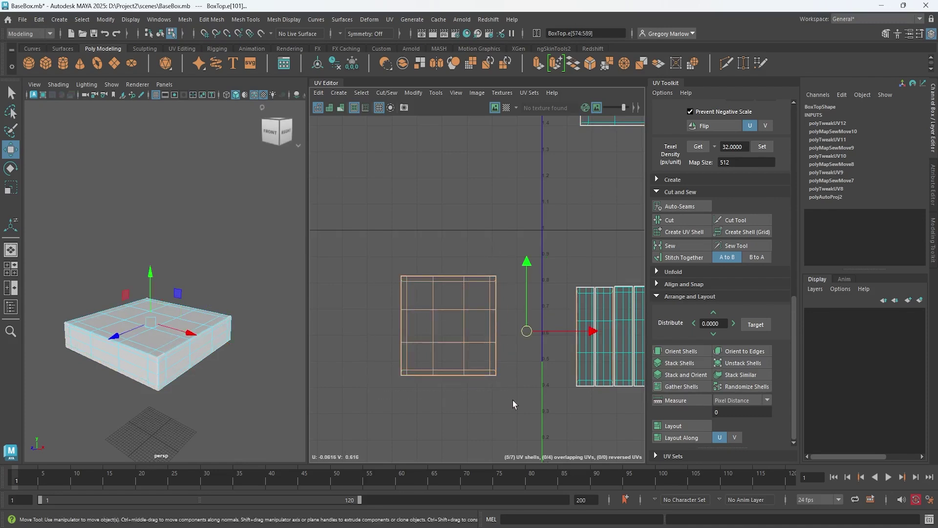
click(683, 257)
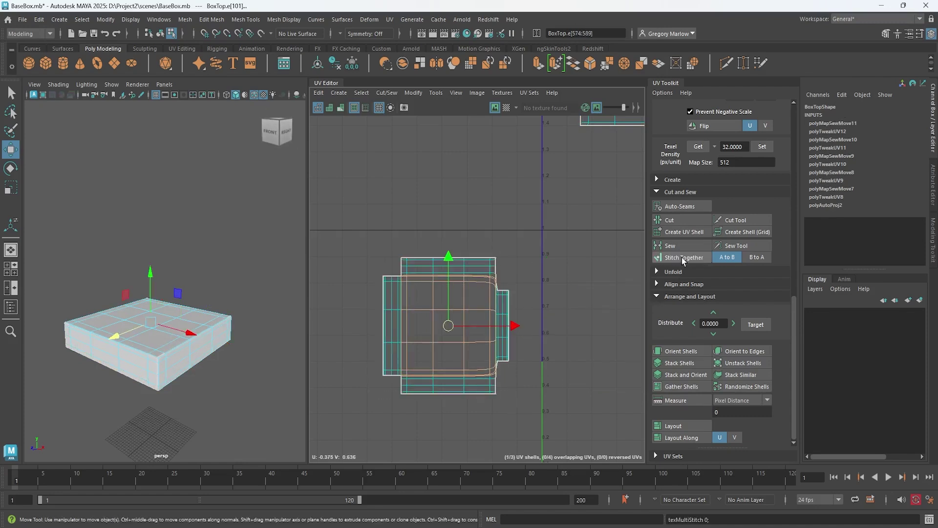
scroll(473, 308, up, 2)
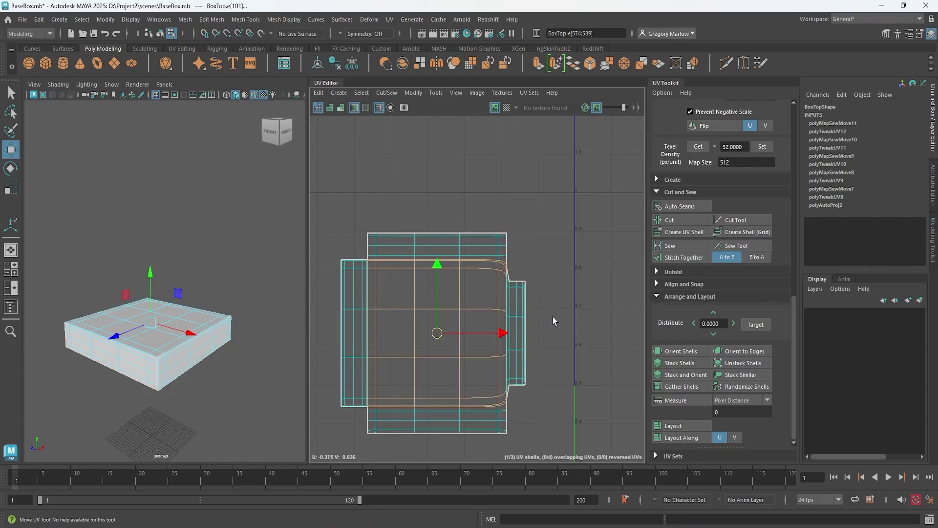
key(ctrl+z)
click(549, 376)
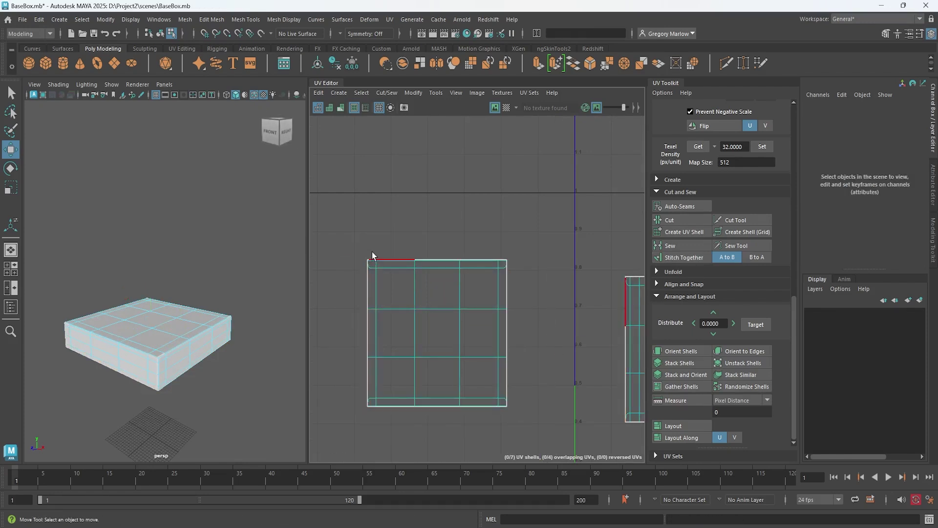
Stitch the top, bottom and side strips onto the second square shell, leaving 3 UV shells.
drag(372, 252, 436, 267)
drag(495, 271, 503, 274)
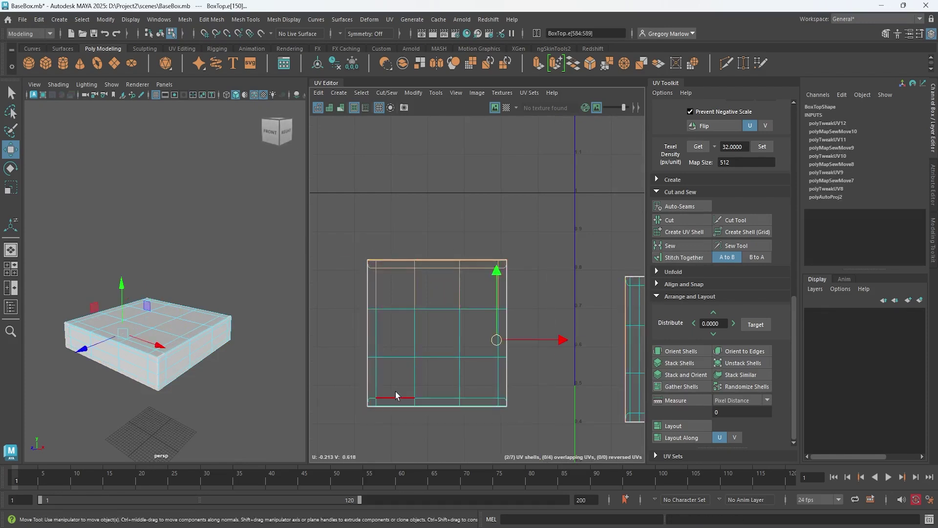
drag(372, 401, 502, 426)
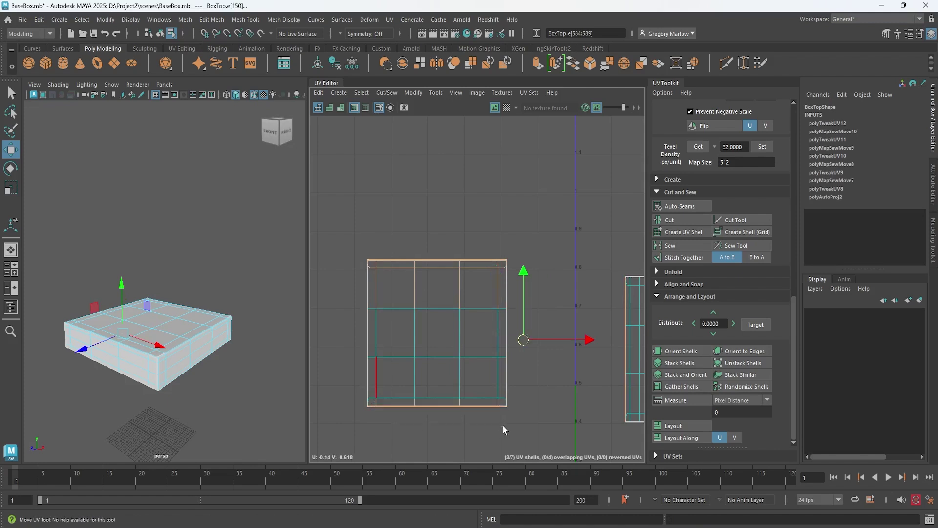
click(684, 258)
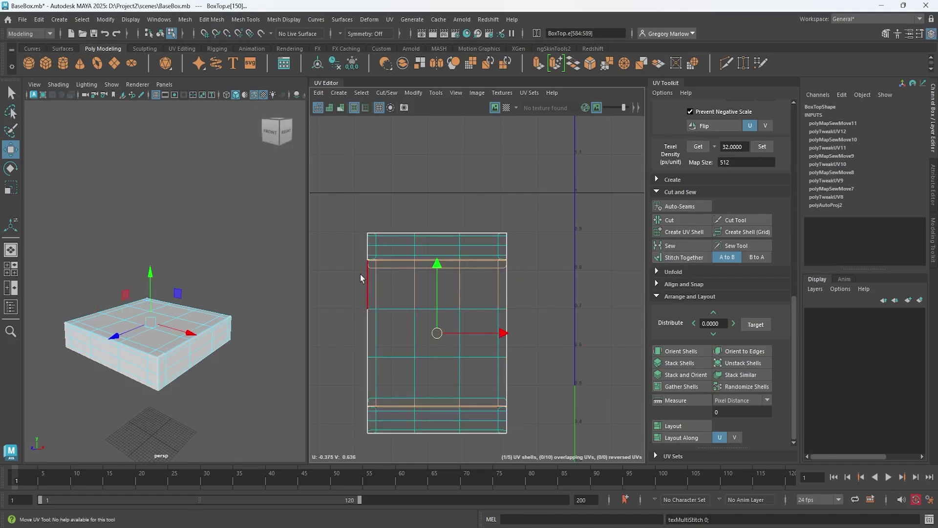
drag(363, 264, 517, 401)
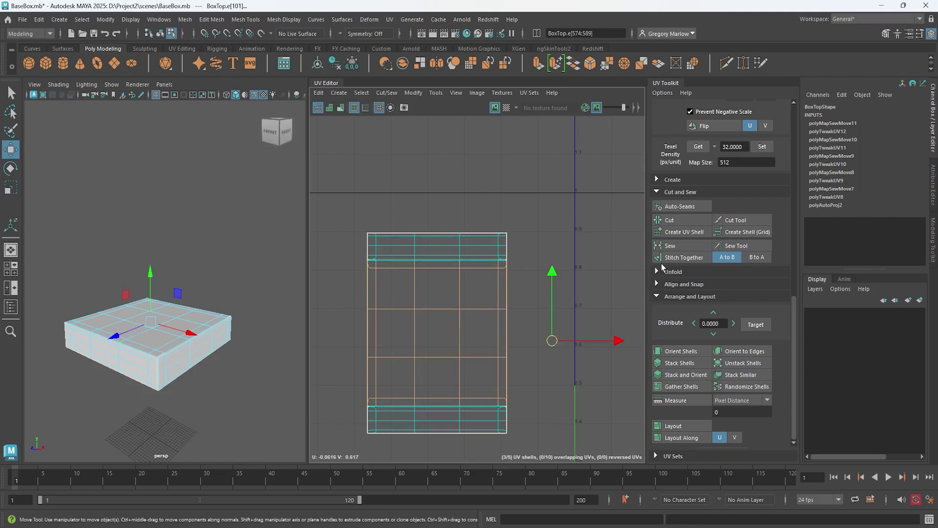
click(675, 259)
click(562, 333)
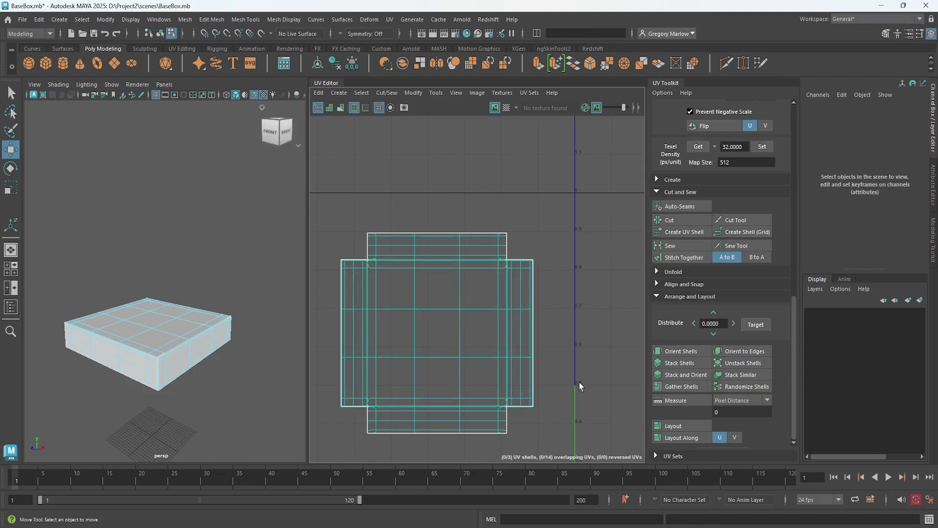
scroll(579, 382, down, 6)
Select all three lid shells, run Layout to pack them into 0–1, and scale them down slightly.
alt+middle_drag(547, 369, 433, 337)
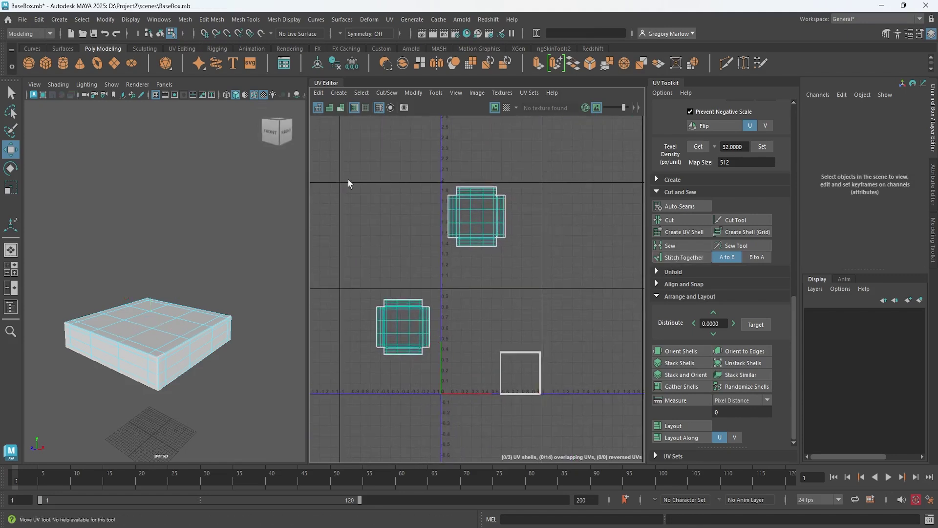
drag(348, 180, 591, 443)
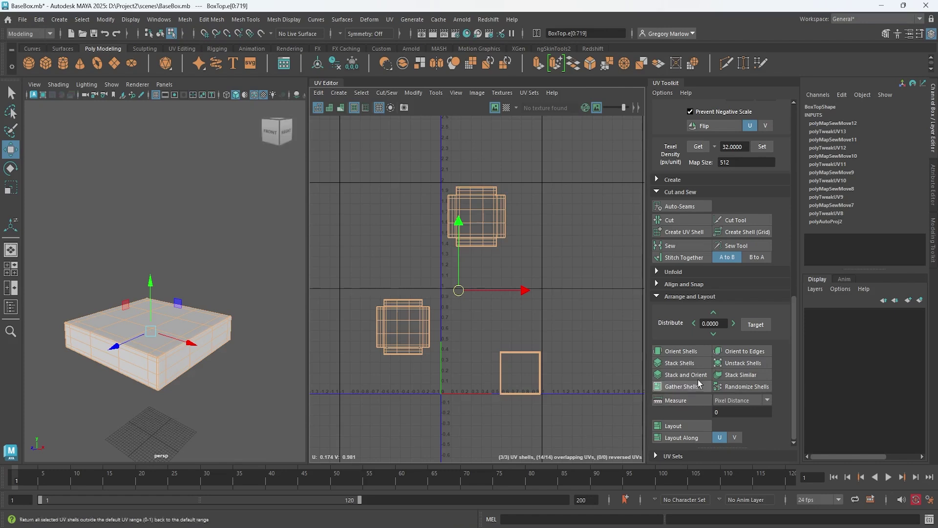
click(685, 426)
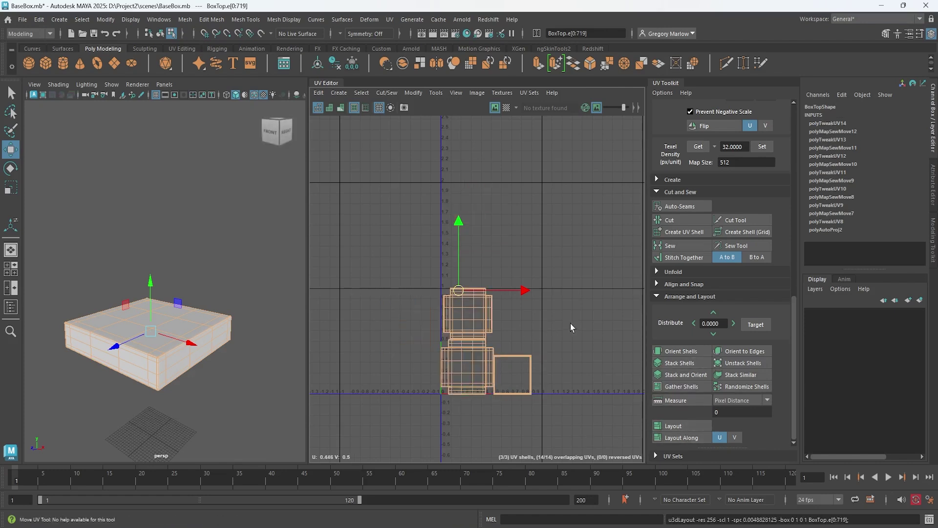
key(r)
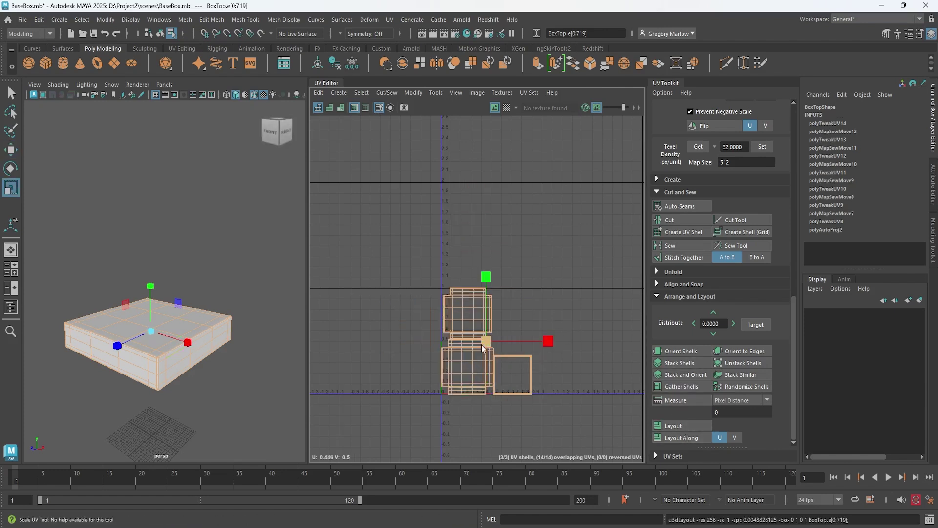
drag(486, 343, 485, 342)
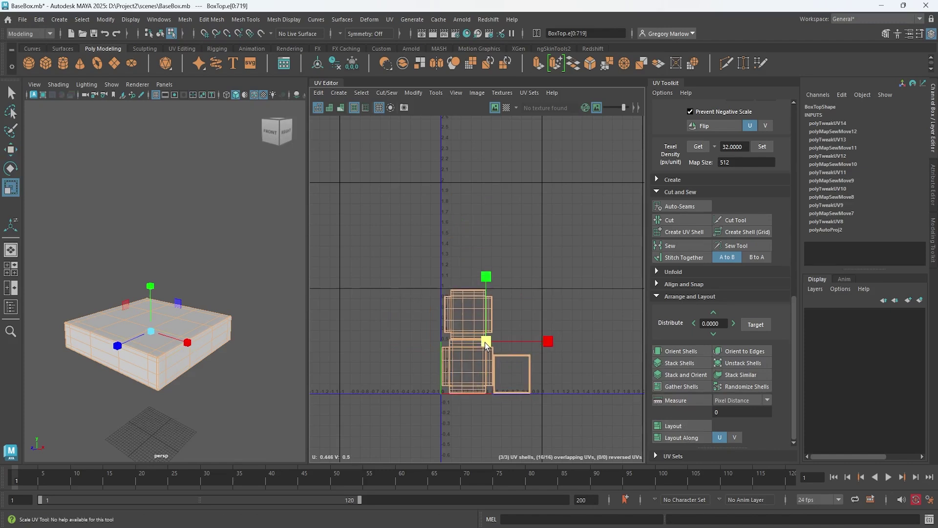
click(616, 329)
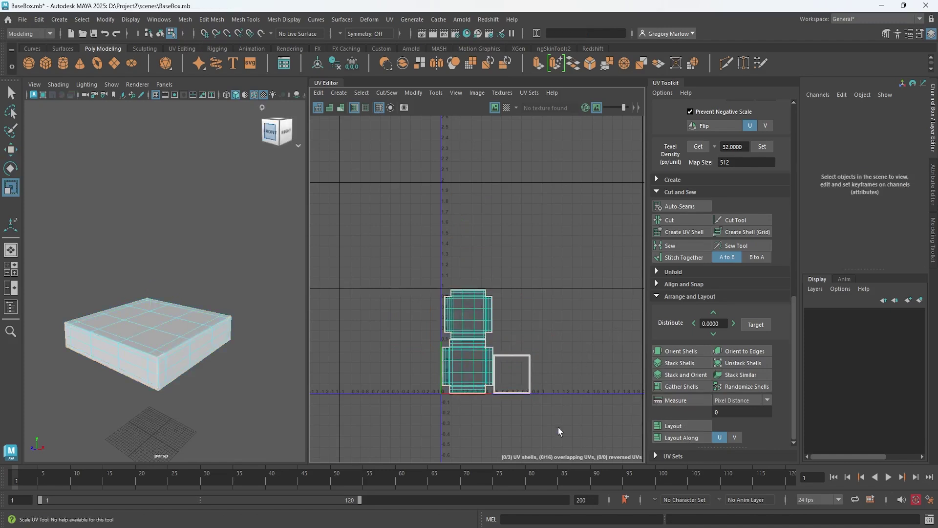
Unhide BowTop, BowBottom and BoxBottom from the Outliner with Shift+H.
click(181, 357)
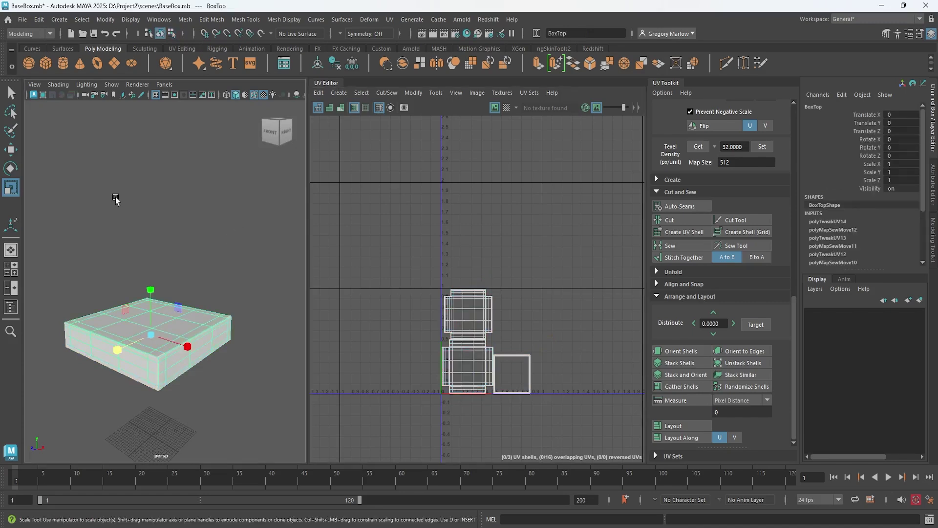
click(8, 315)
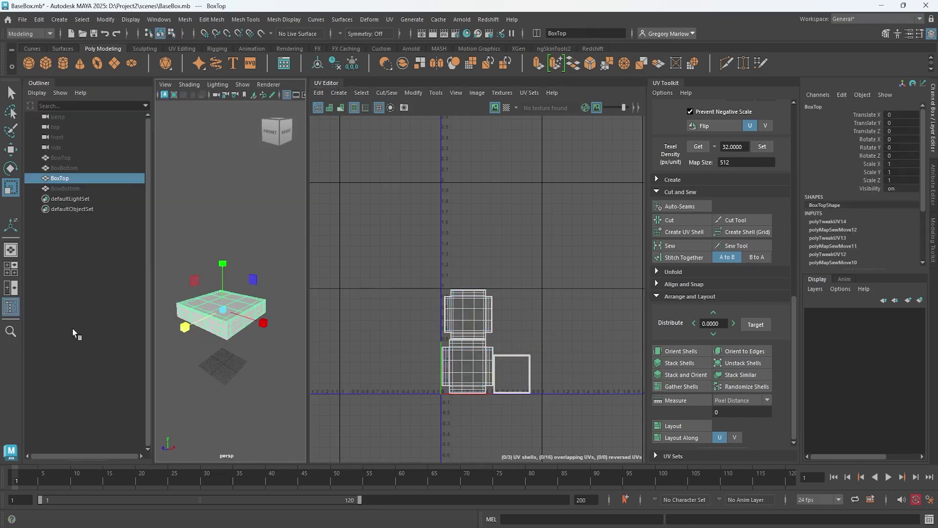
ctrl+click(66, 189)
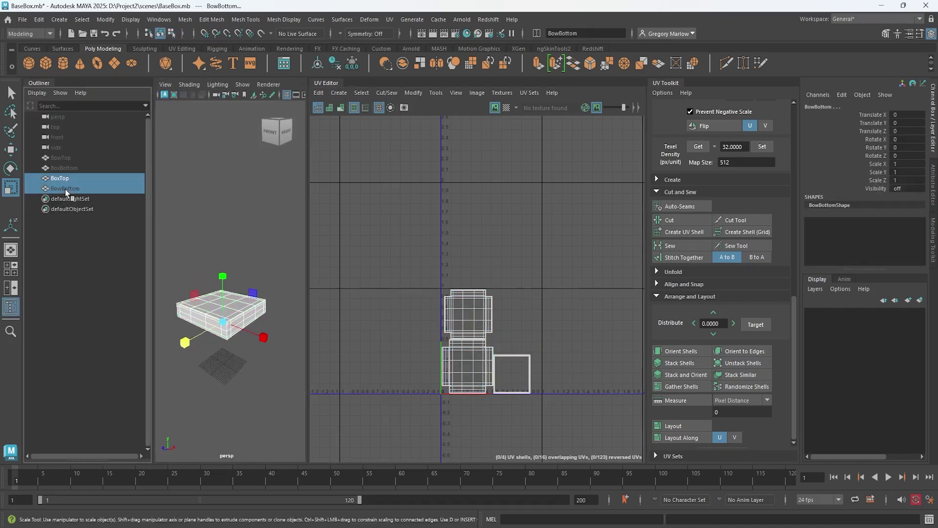
key(shift+h)
click(63, 158)
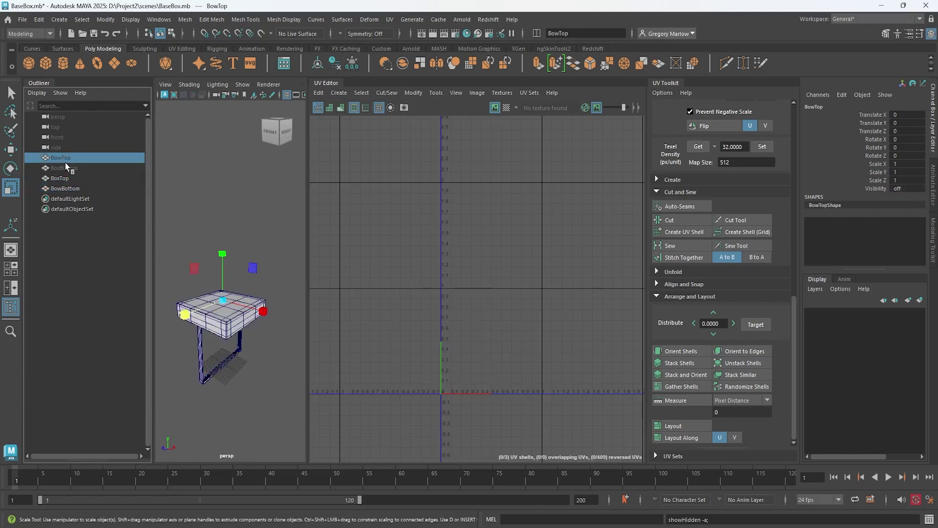
shift+click(66, 190)
key(shift+h)
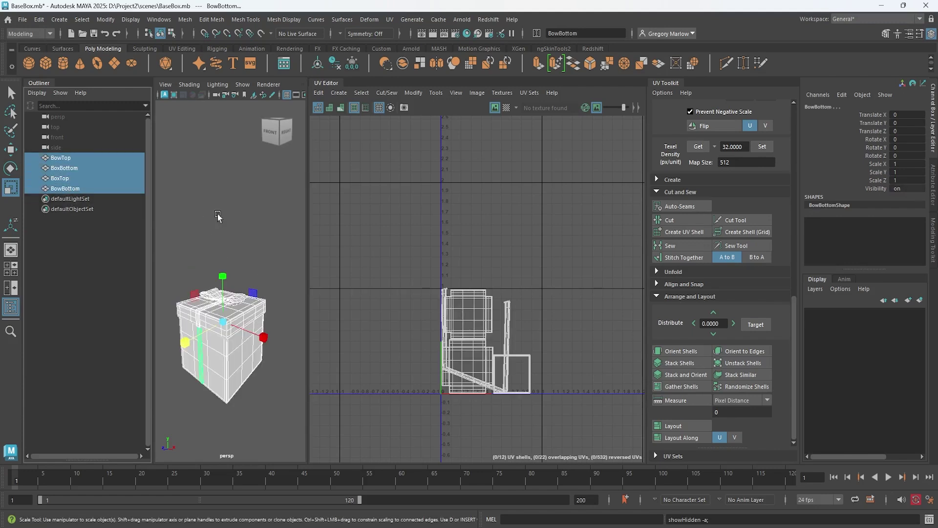
Close the Outliner, frame the complete gift box, and select the two bow pieces.
click(225, 222)
click(233, 315)
shift+click(234, 361)
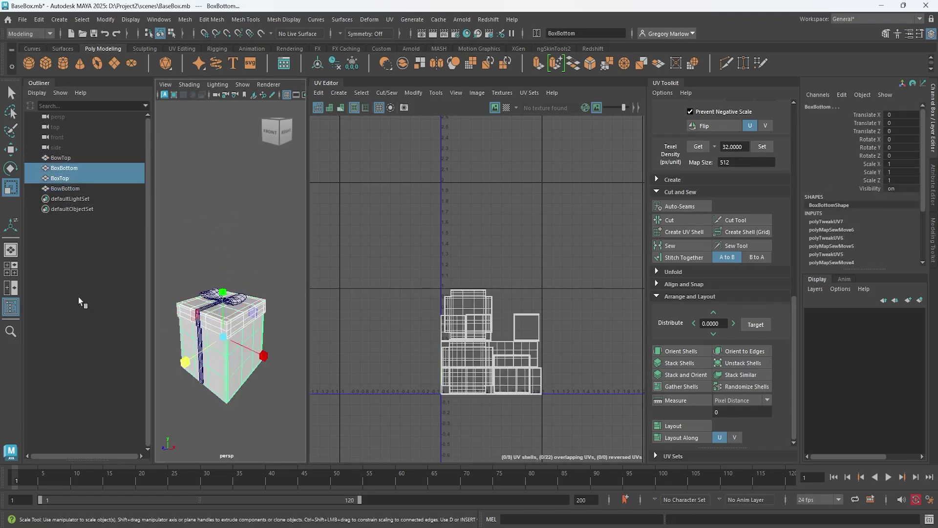
click(11, 307)
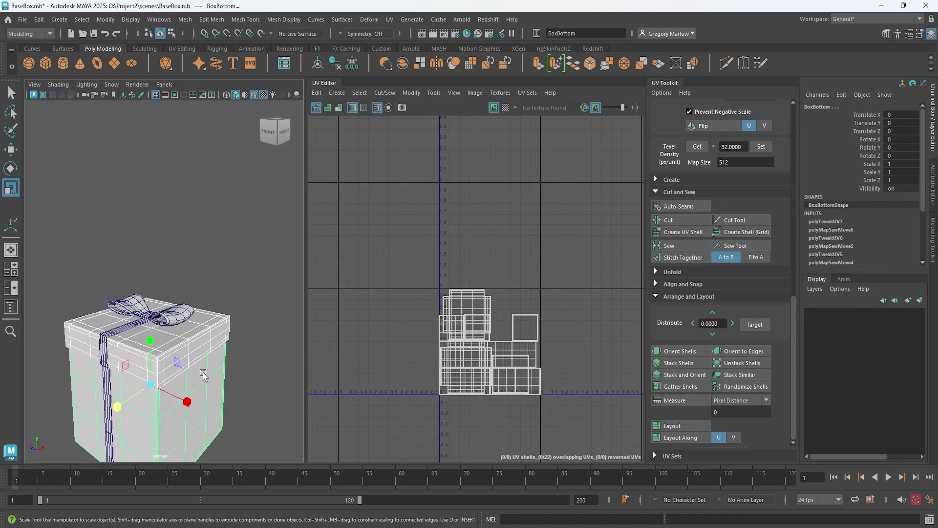
alt+middle_drag(203, 374, 233, 316)
alt+drag(224, 296, 224, 310)
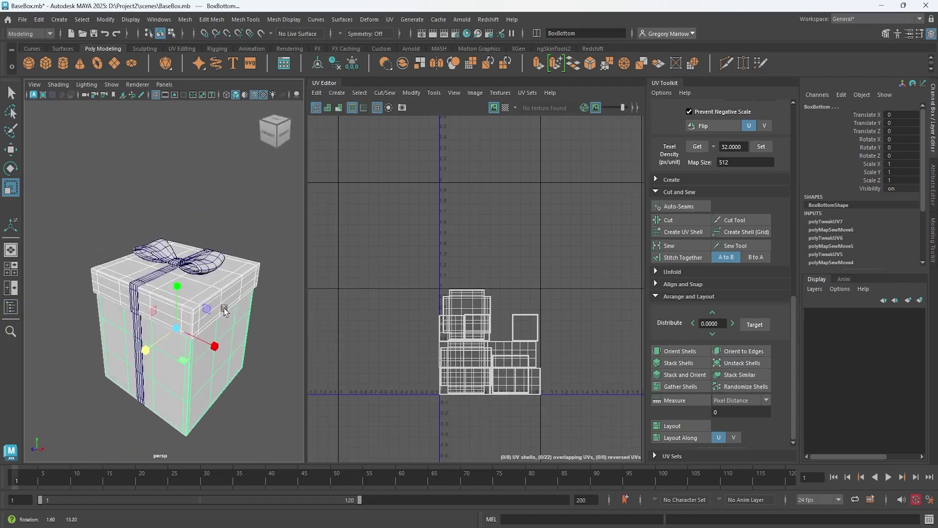
click(199, 263)
click(141, 355)
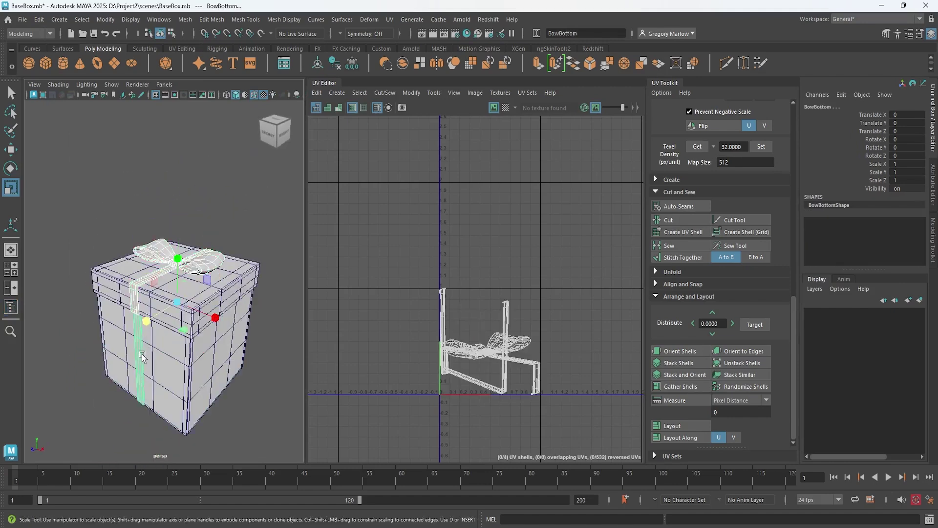